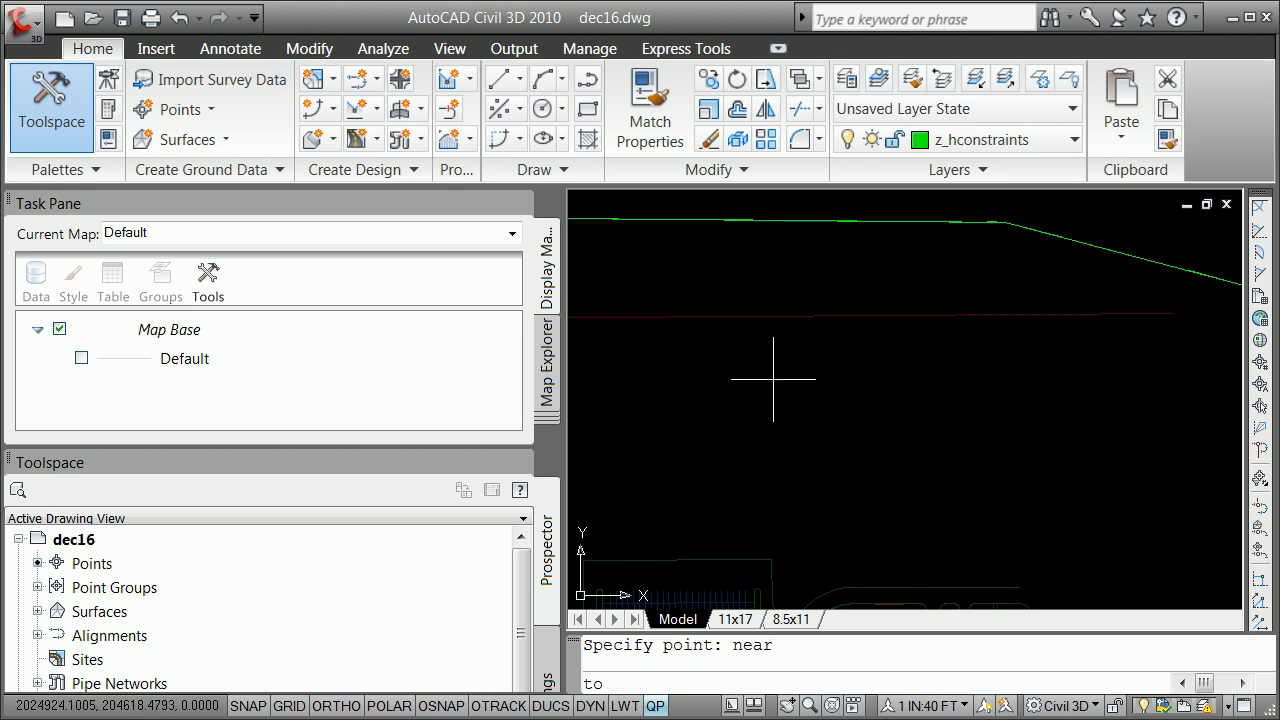
# Identify the coordinates of a point on the red horizontal line, and open halign.scr from the scripts folder in Notepad
pyautogui.click(813, 315)
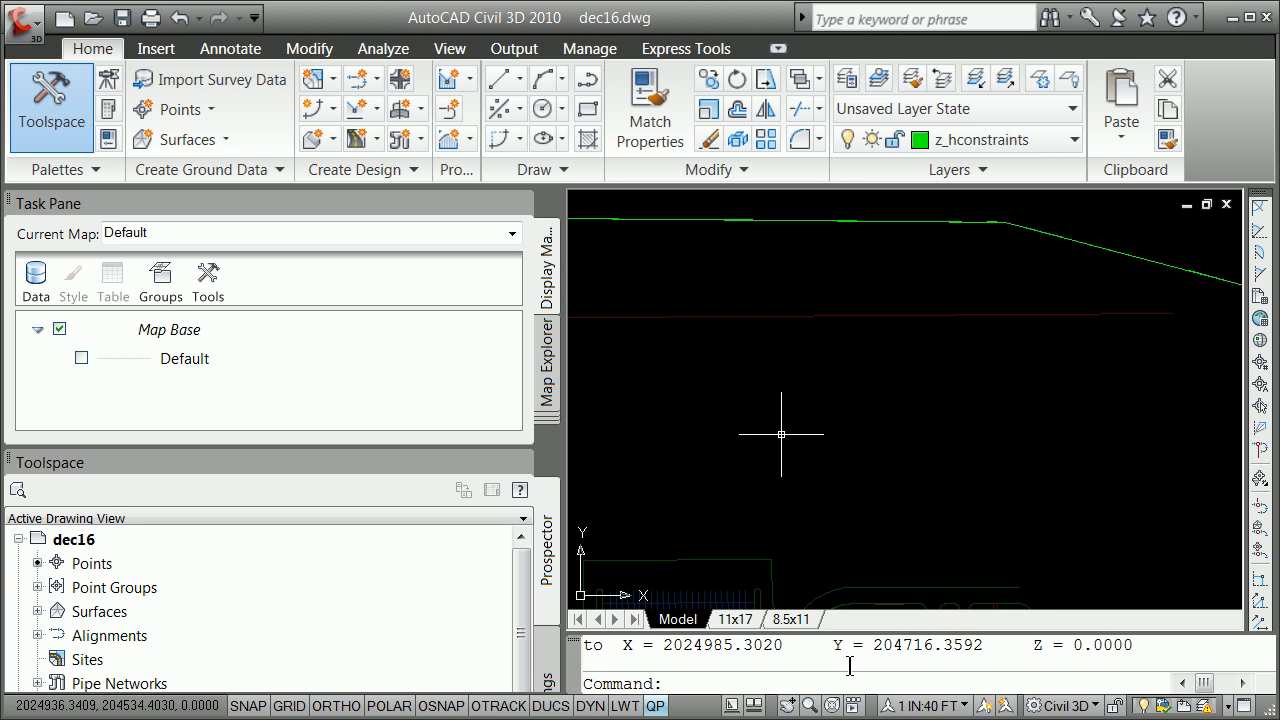
pyautogui.press('super')
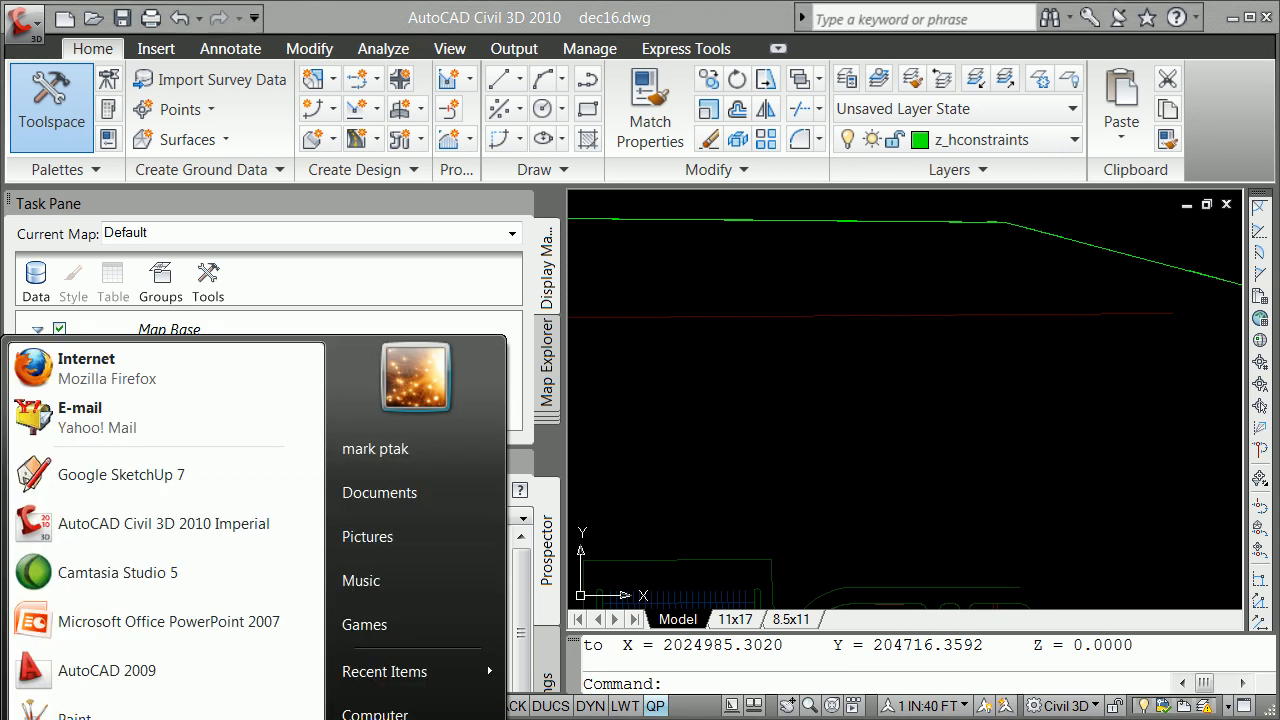
pyautogui.click(120, 719)
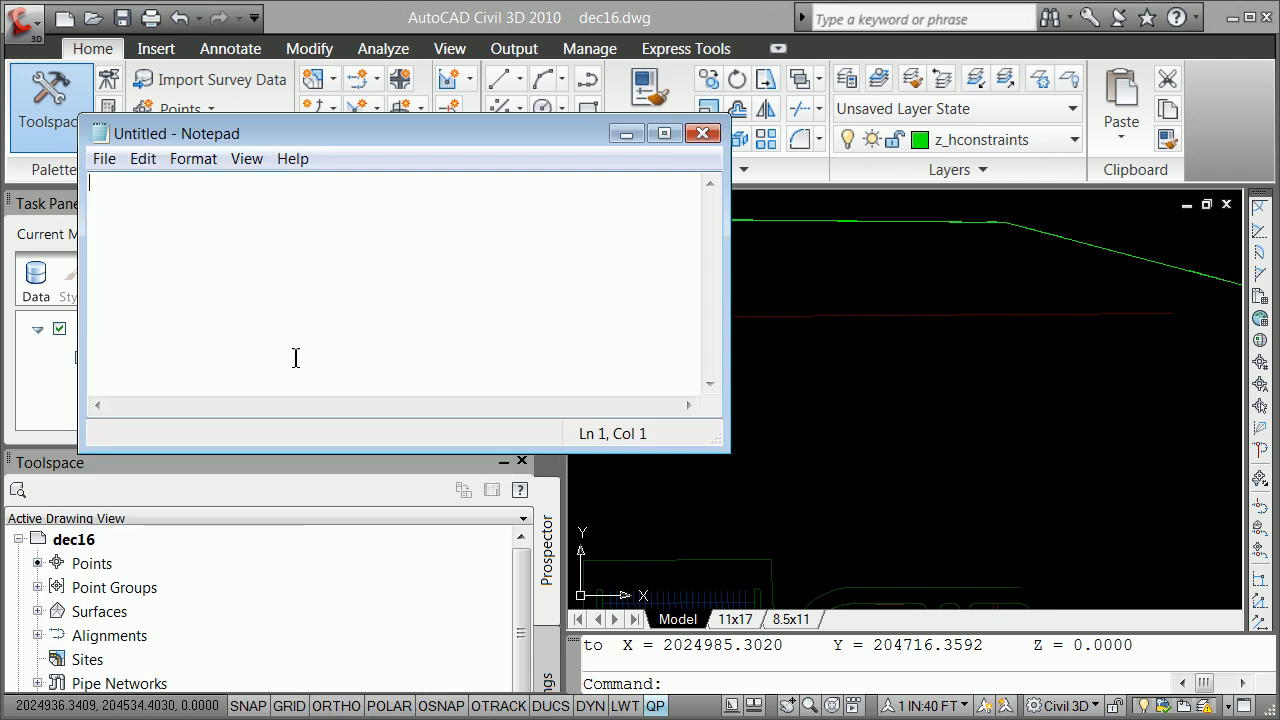
pyautogui.click(104, 158)
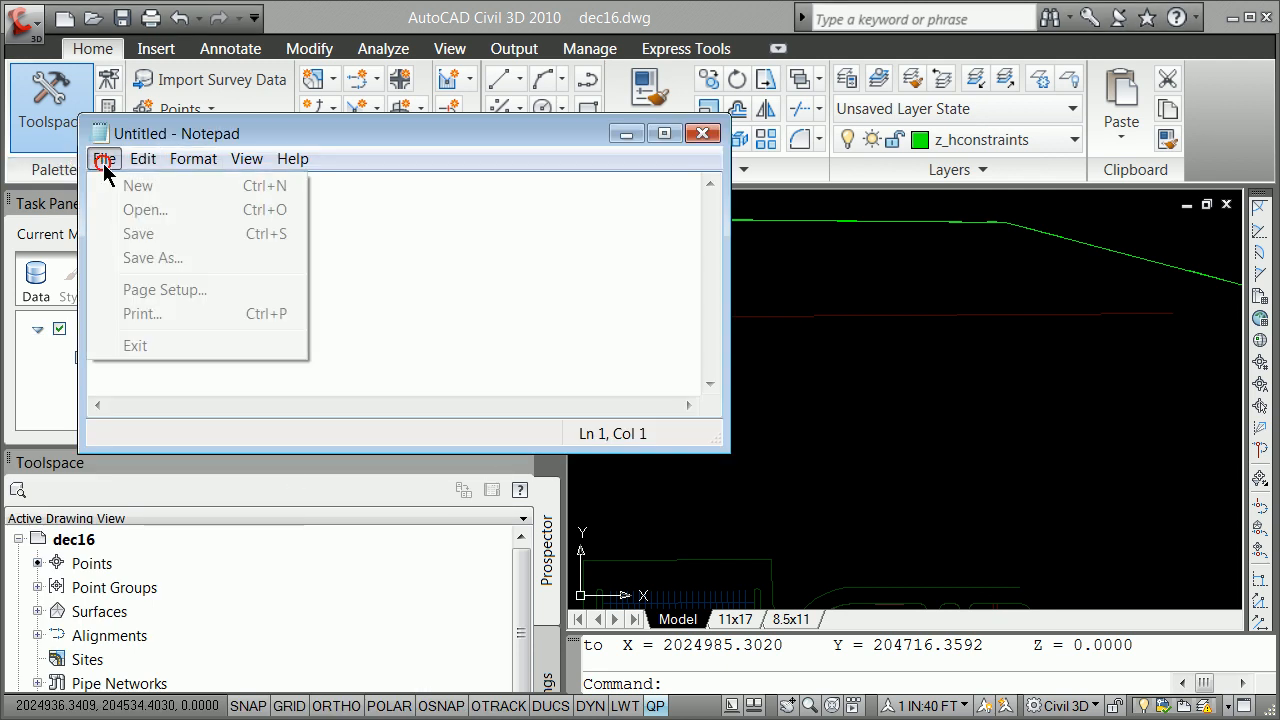
pyautogui.click(135, 212)
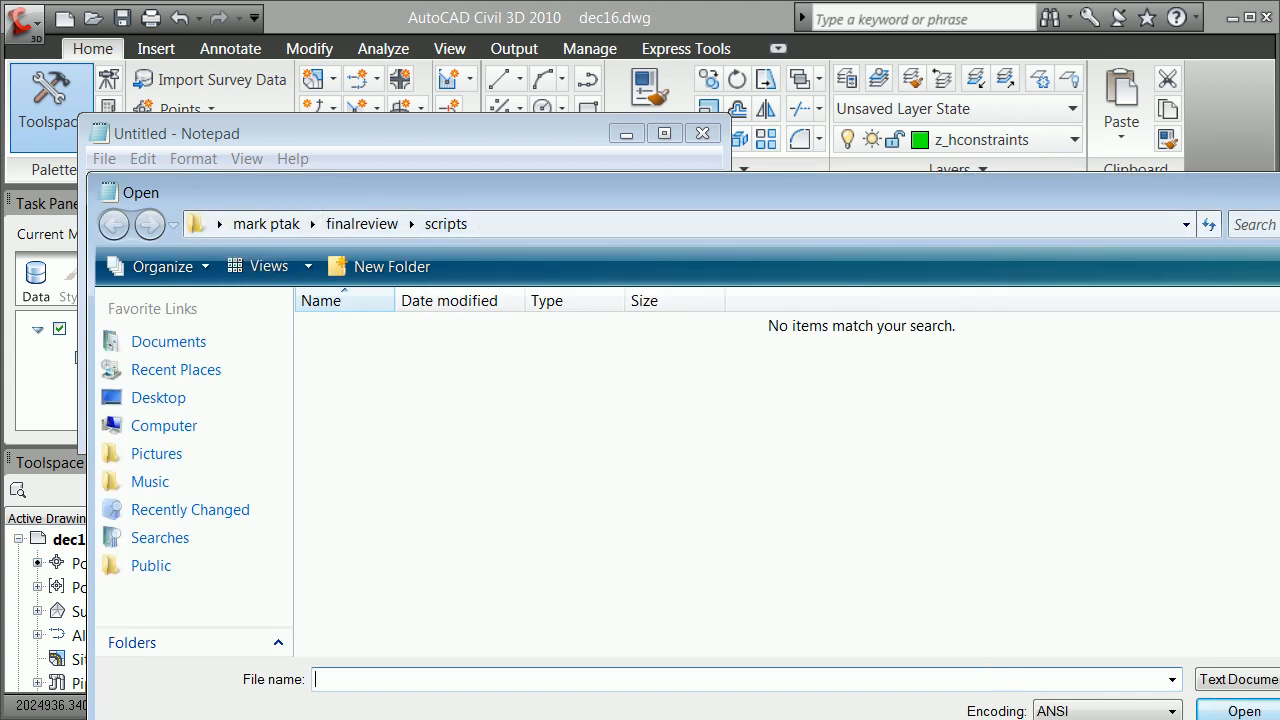
pyautogui.click(1268, 680)
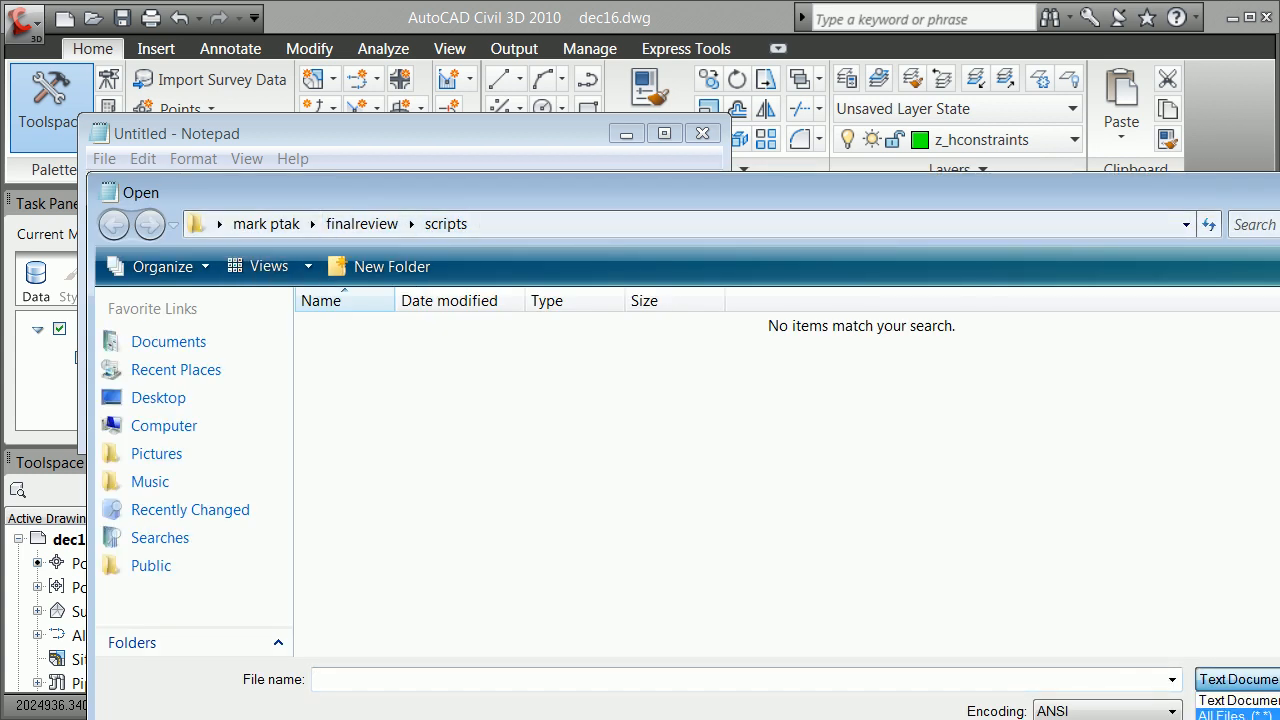
pyautogui.click(1254, 715)
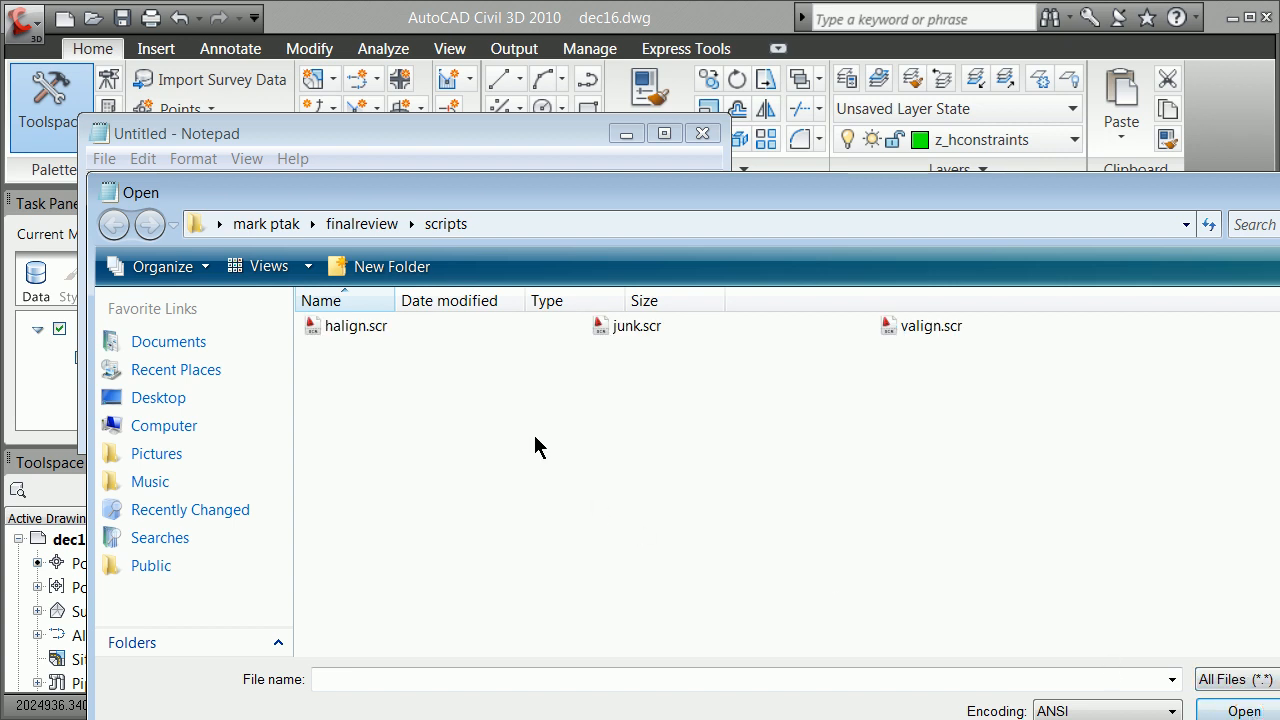
pyautogui.click(364, 334)
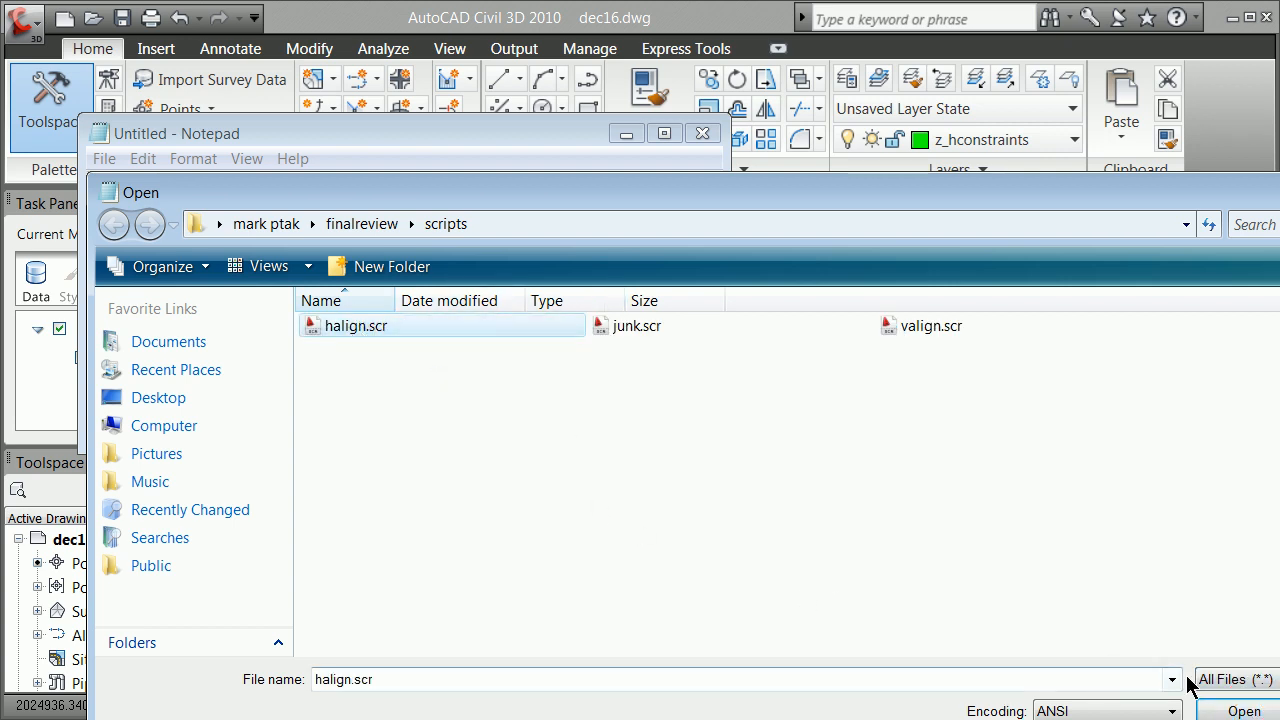
pyautogui.click(1244, 711)
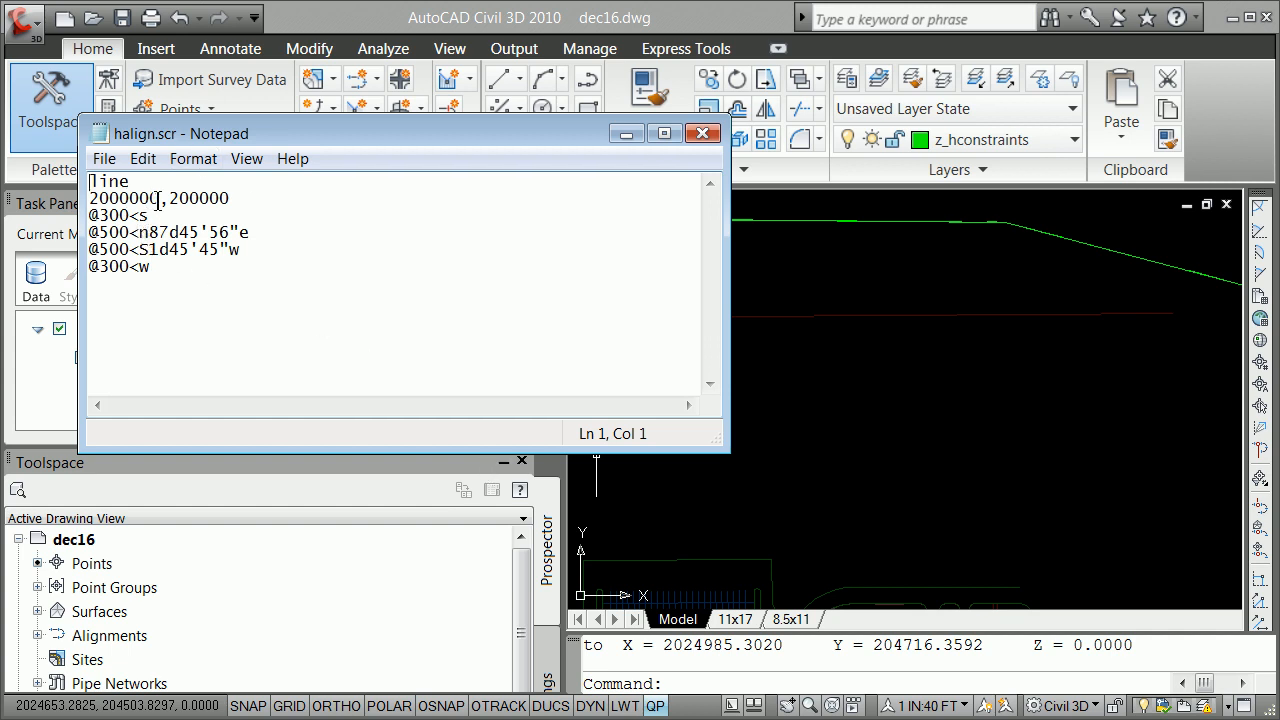
# Replace the starting X coordinate in halign.scr with 2024985.3020, copied from the identified point in the Civil 3D command history
pyautogui.moveTo(158, 199); pyautogui.dragTo(84, 203)
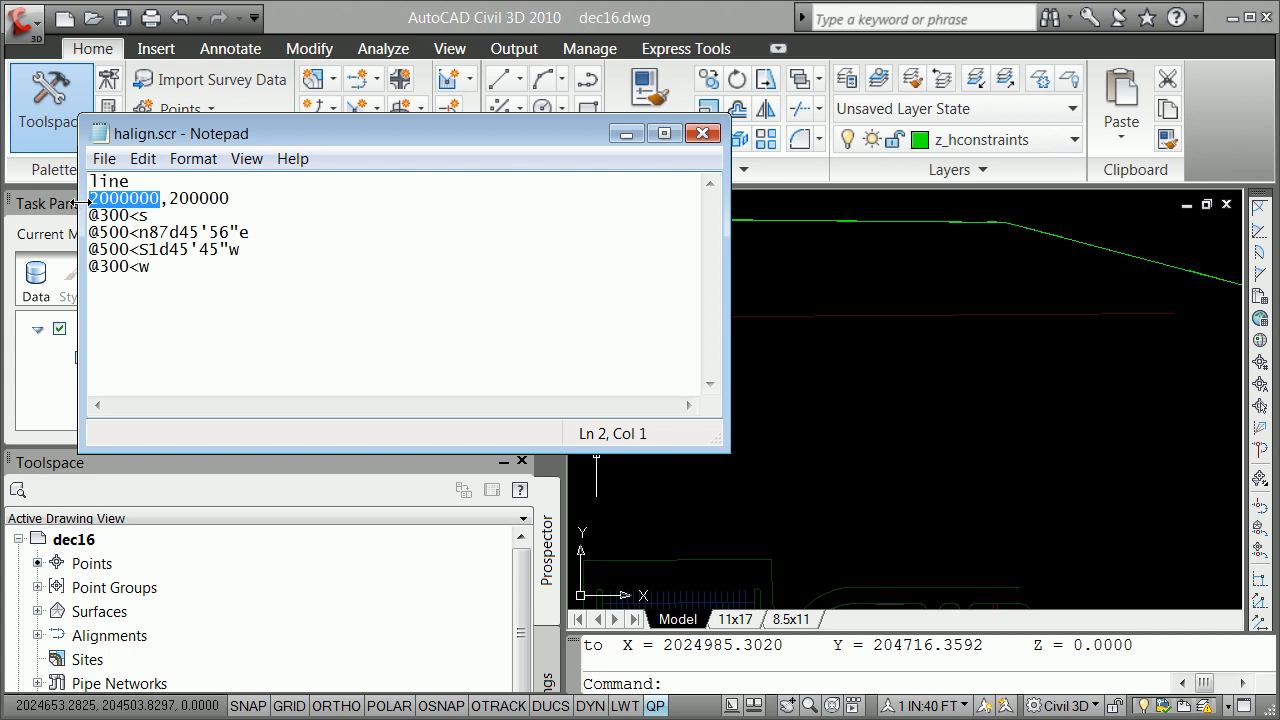
pyautogui.press('Delete')
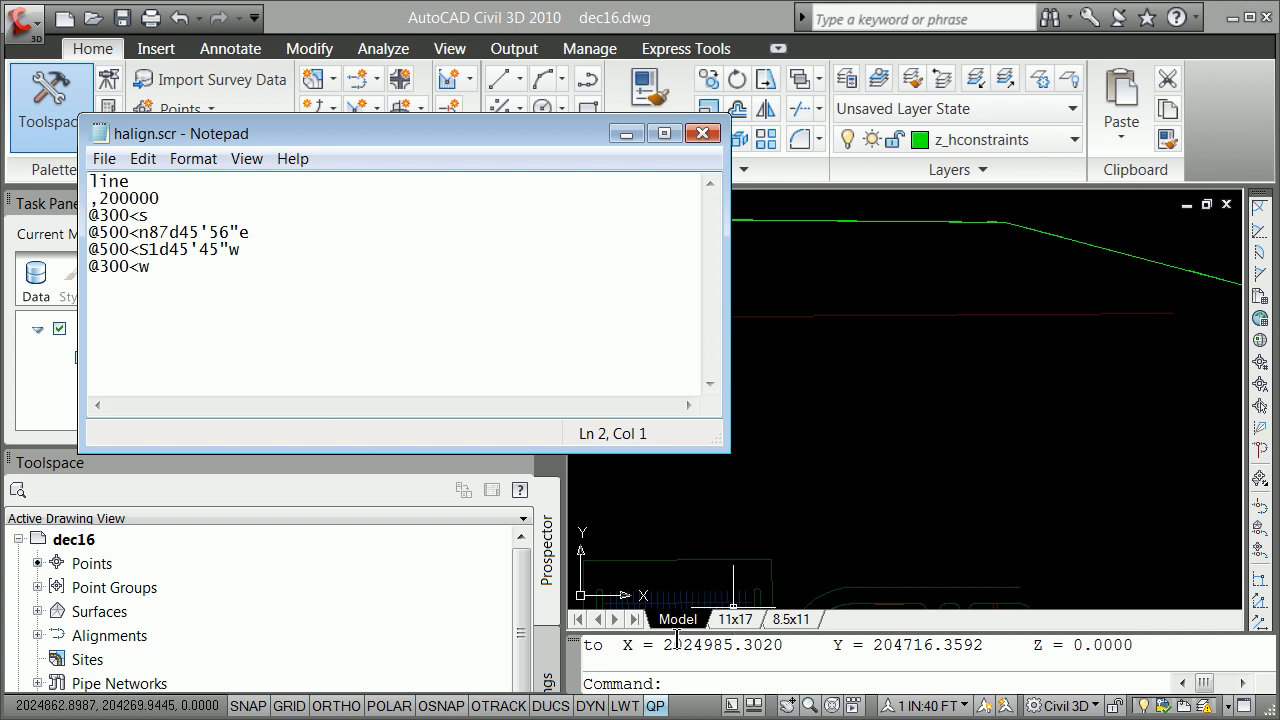
pyautogui.moveTo(663, 645); pyautogui.dragTo(783, 645)
pyautogui.rightClick(783, 645)
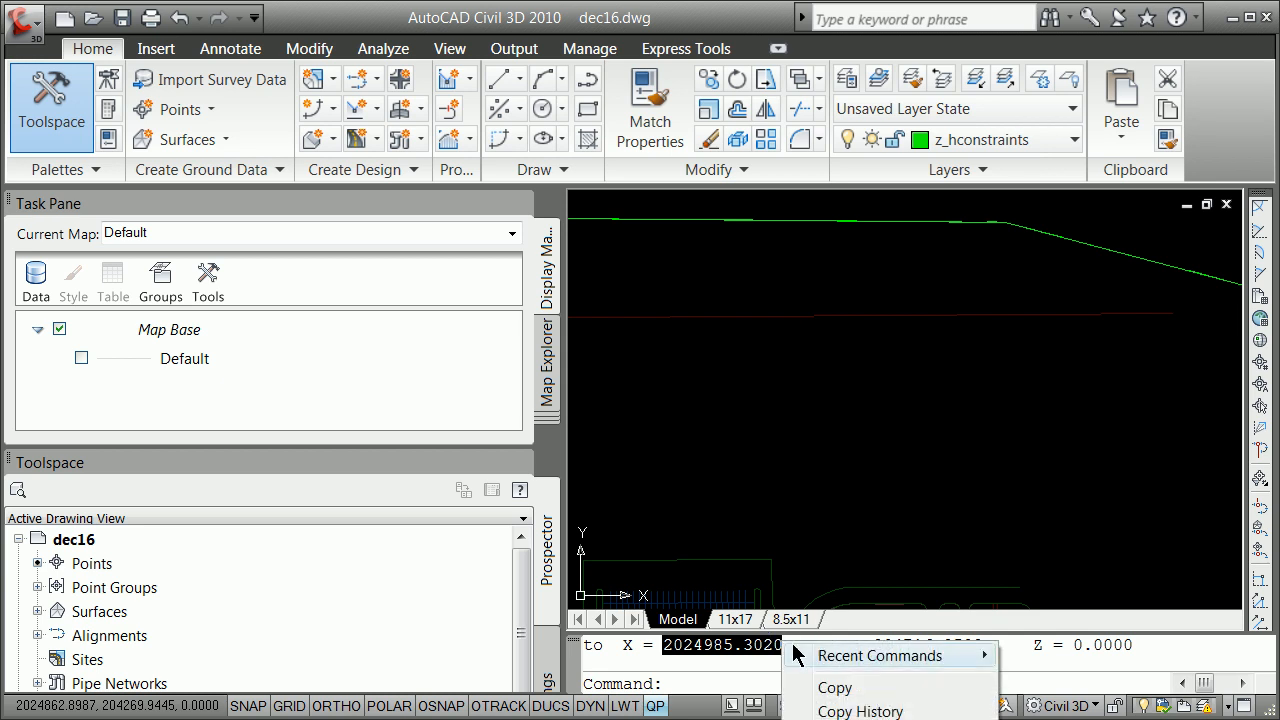
pyautogui.click(838, 687)
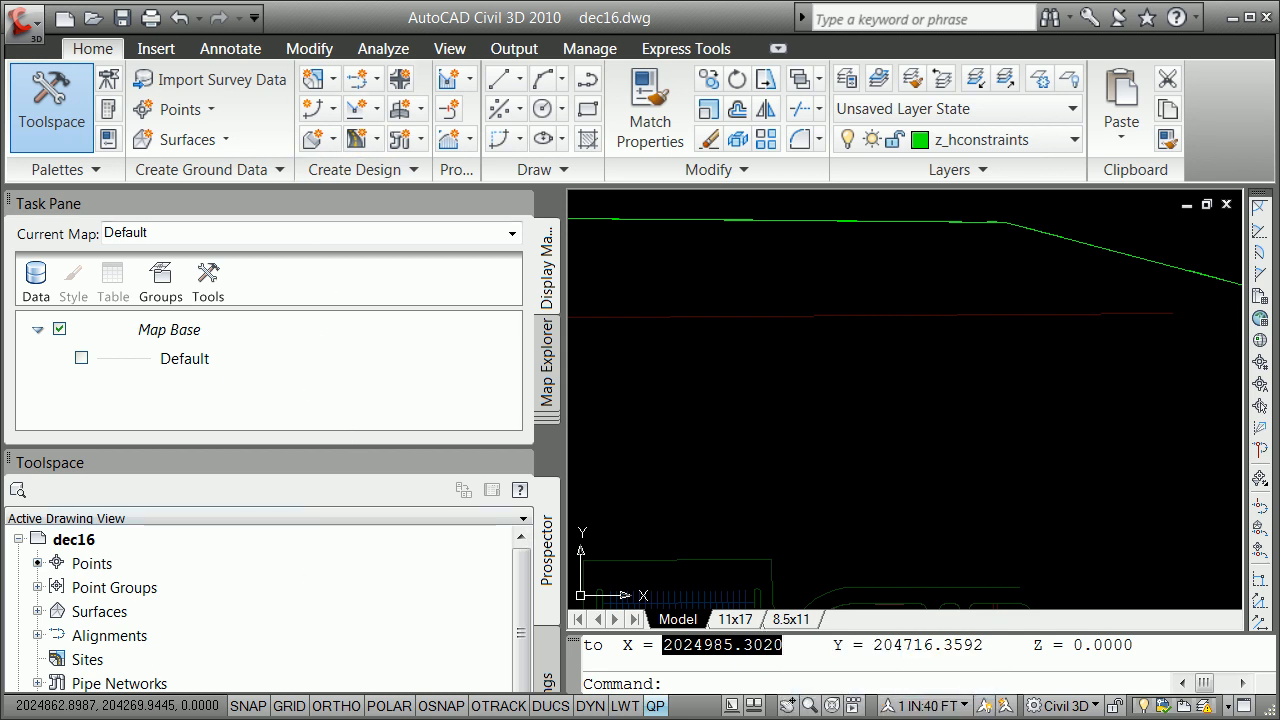
pyautogui.hotkey('alt', 'Tab')
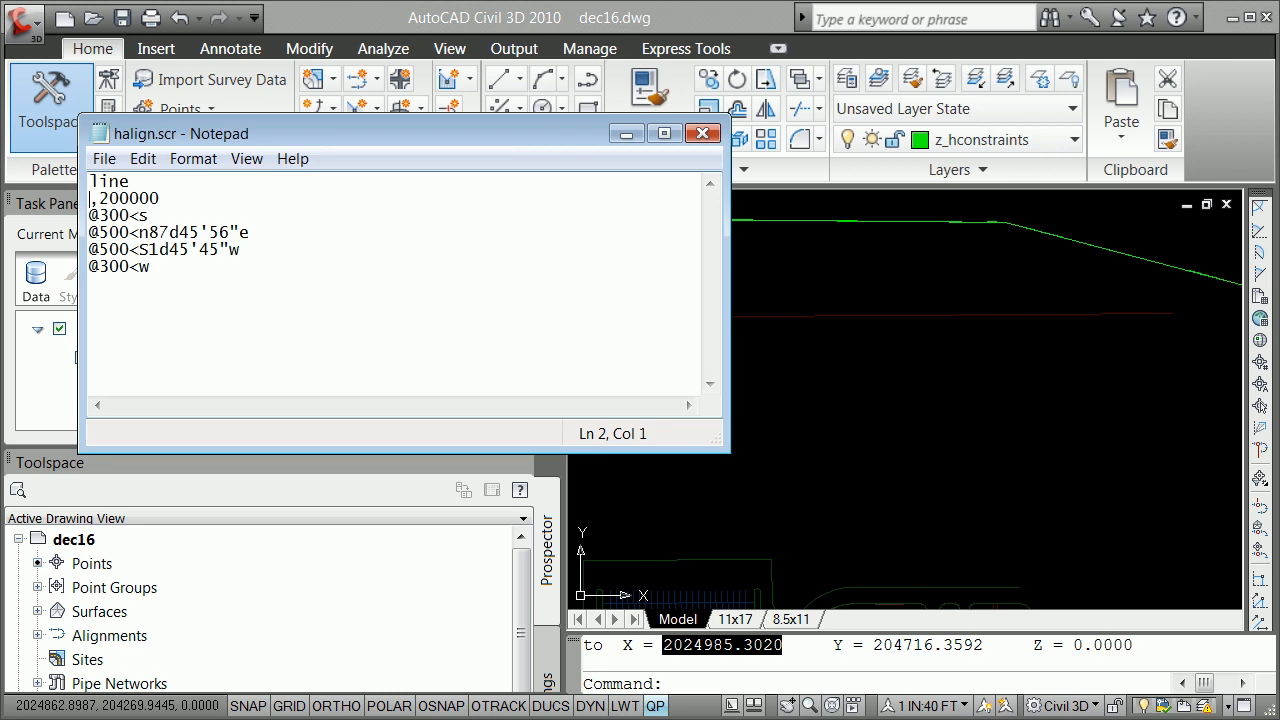
pyautogui.click(143, 158)
pyautogui.click(177, 266)
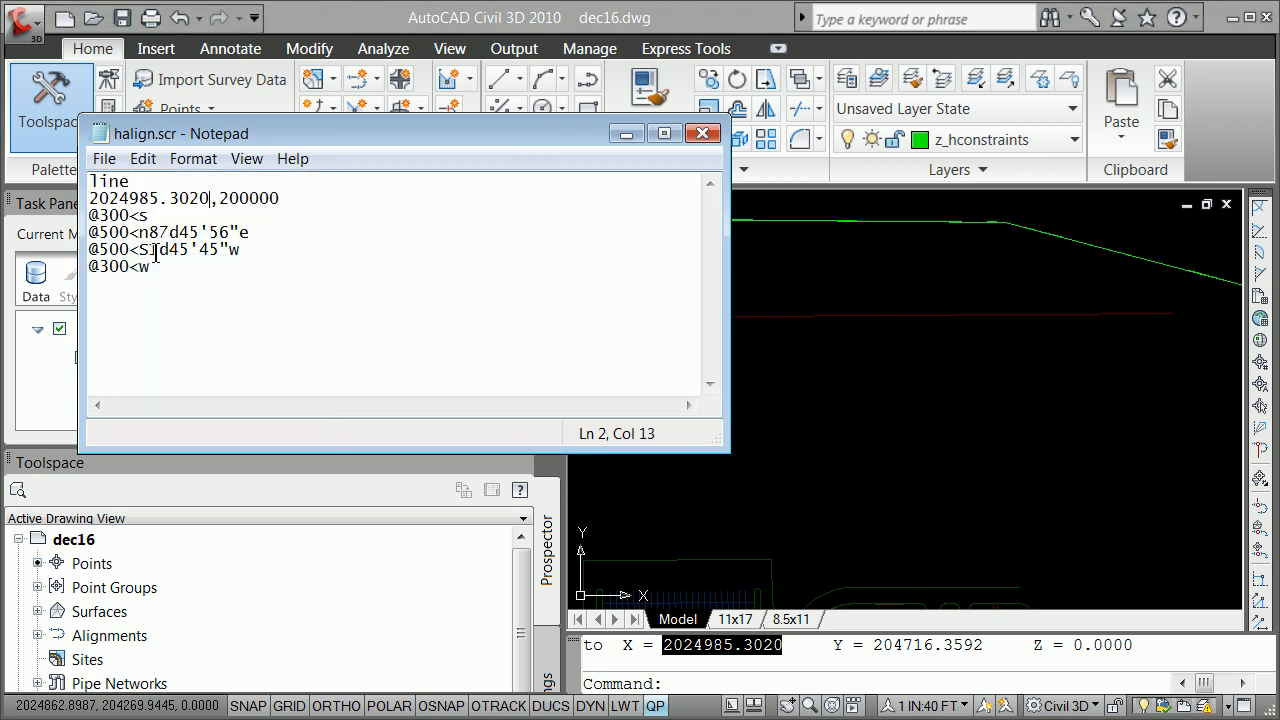
# Replace the starting Y coordinate in halign.scr with 204716.3592, copied from the identified point in the Civil 3D command history
pyautogui.click(876, 644)
pyautogui.moveTo(876, 644); pyautogui.dragTo(985, 641)
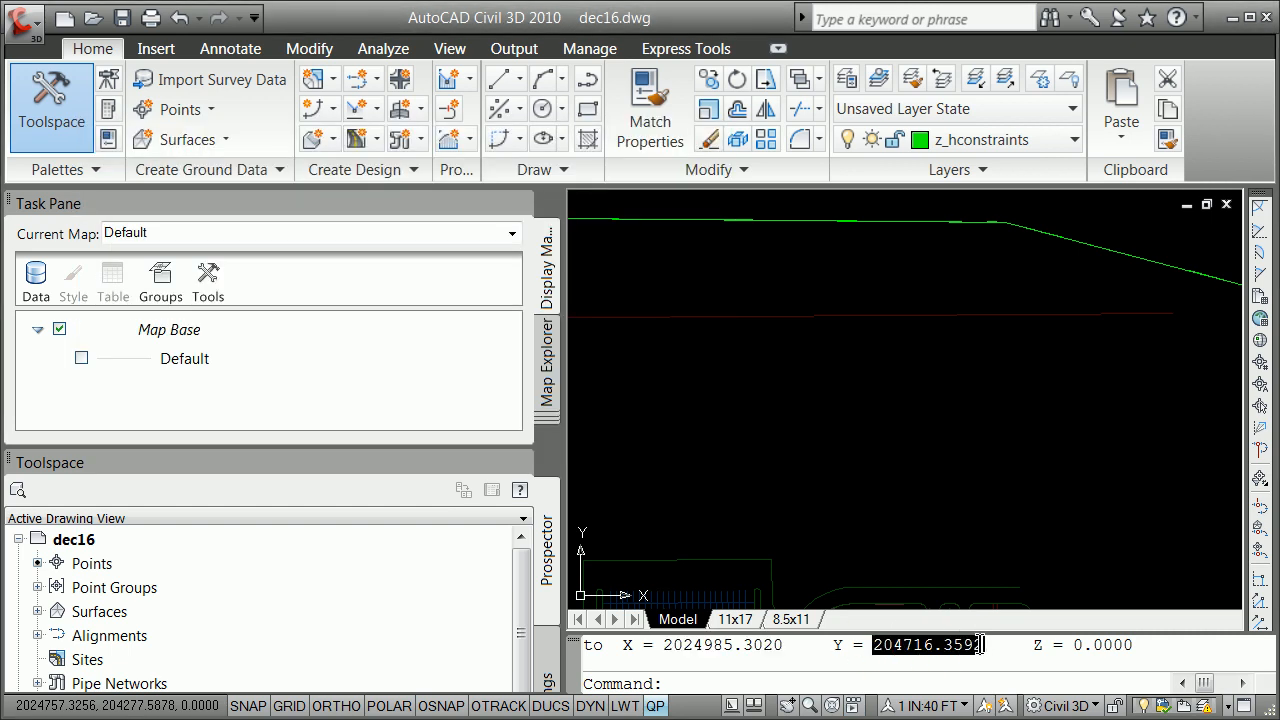
pyautogui.rightClick(983, 644)
pyautogui.click(1020, 689)
pyautogui.hotkey('alt', 'Tab')
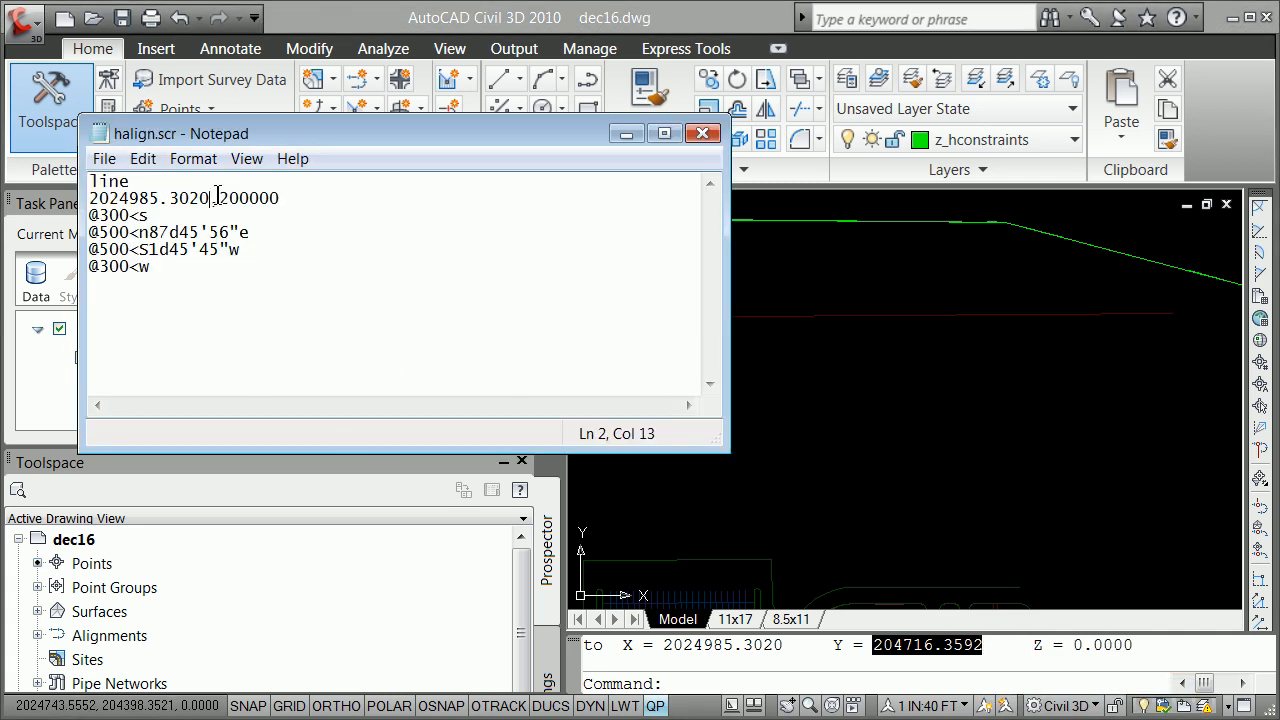
pyautogui.moveTo(216, 198); pyautogui.dragTo(333, 206)
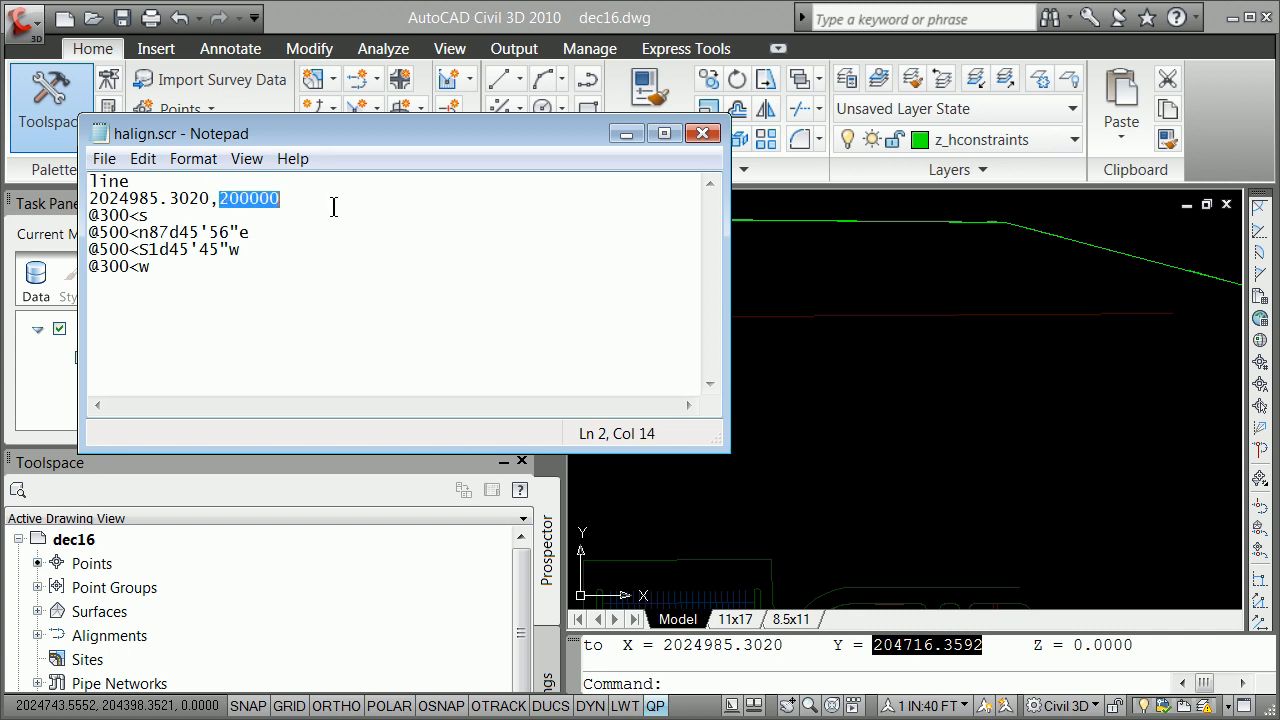
pyautogui.press('BackSpace')
pyautogui.click(96, 165)
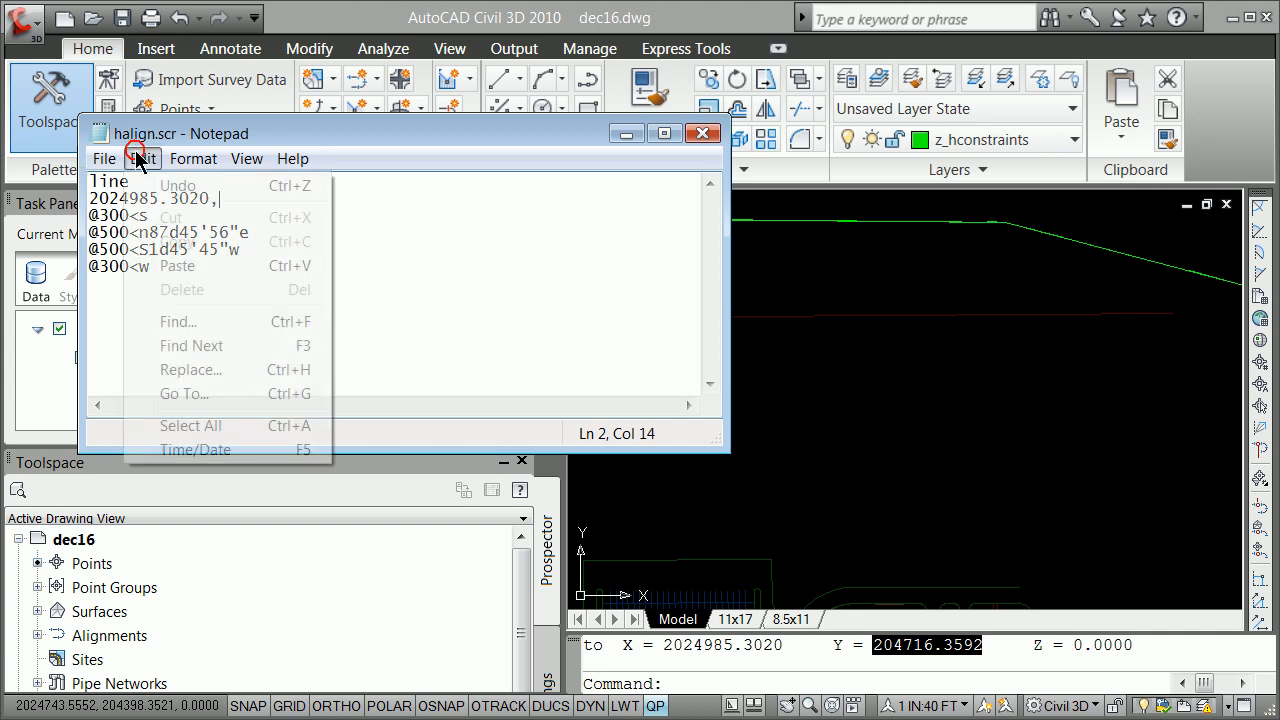
pyautogui.click(200, 265)
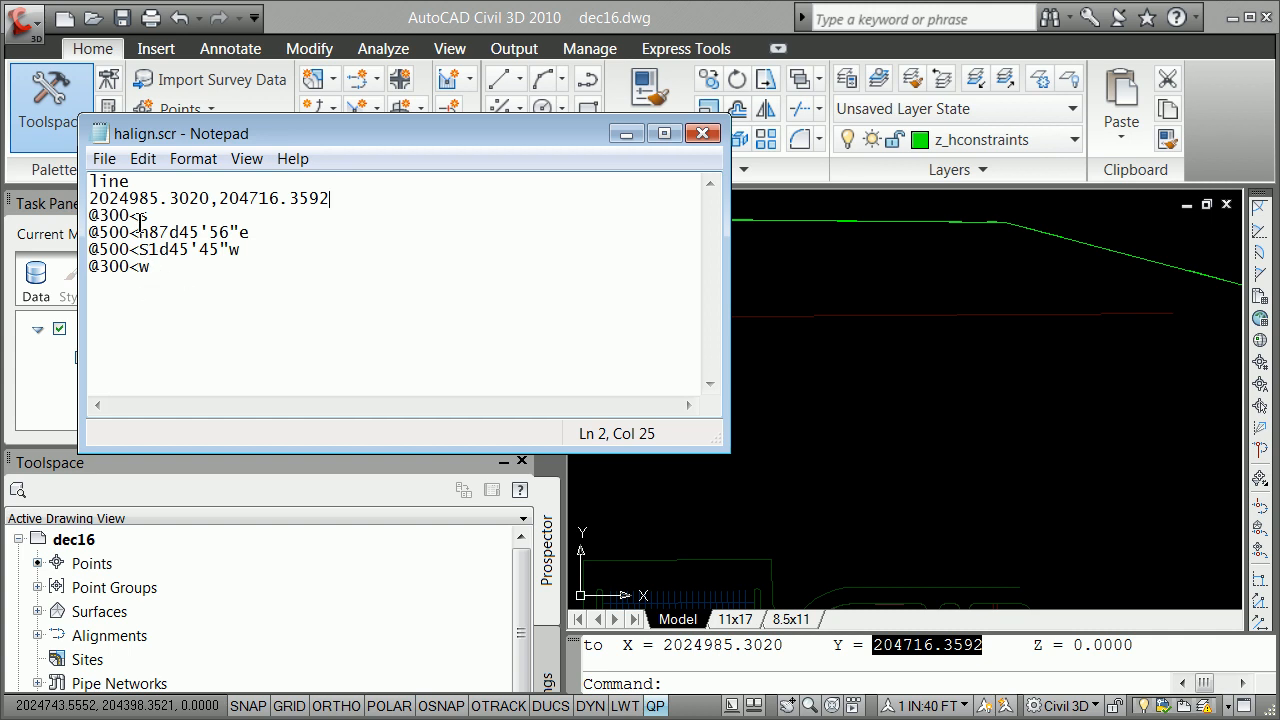
# Save the edited halign.scr script under its existing name and close Notepad to return to Civil 3D
pyautogui.click(104, 158)
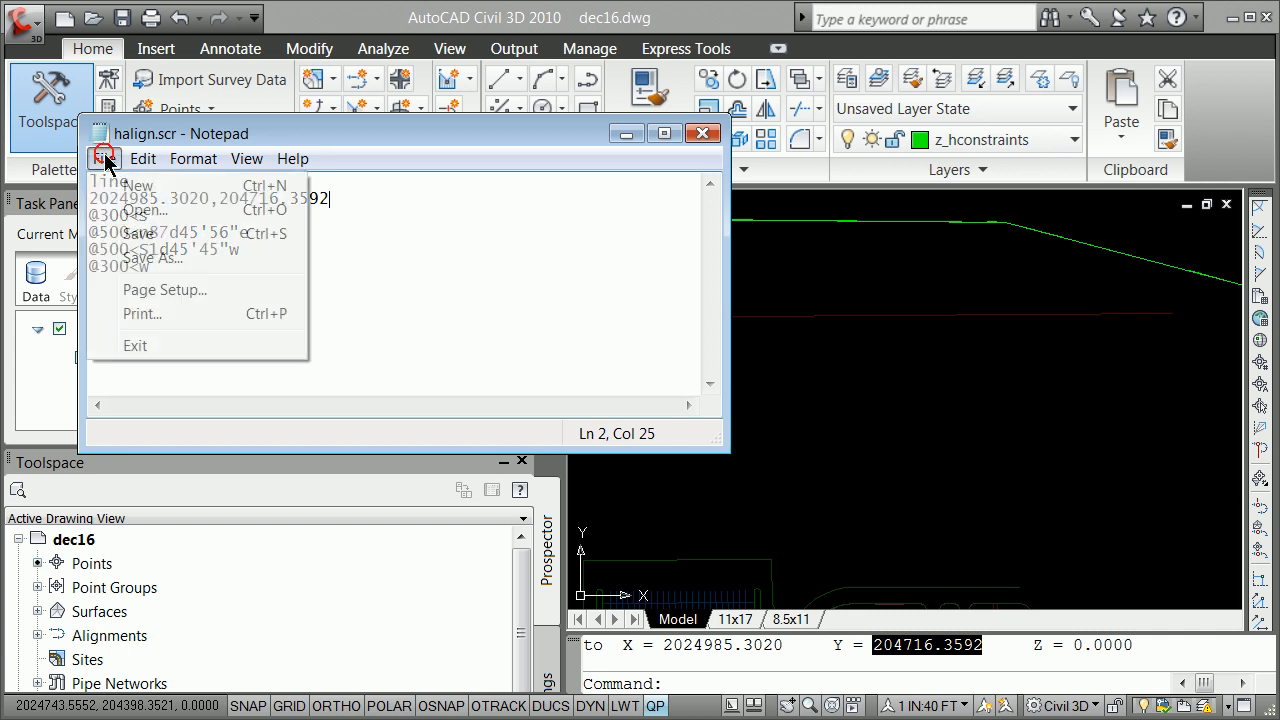
pyautogui.click(155, 236)
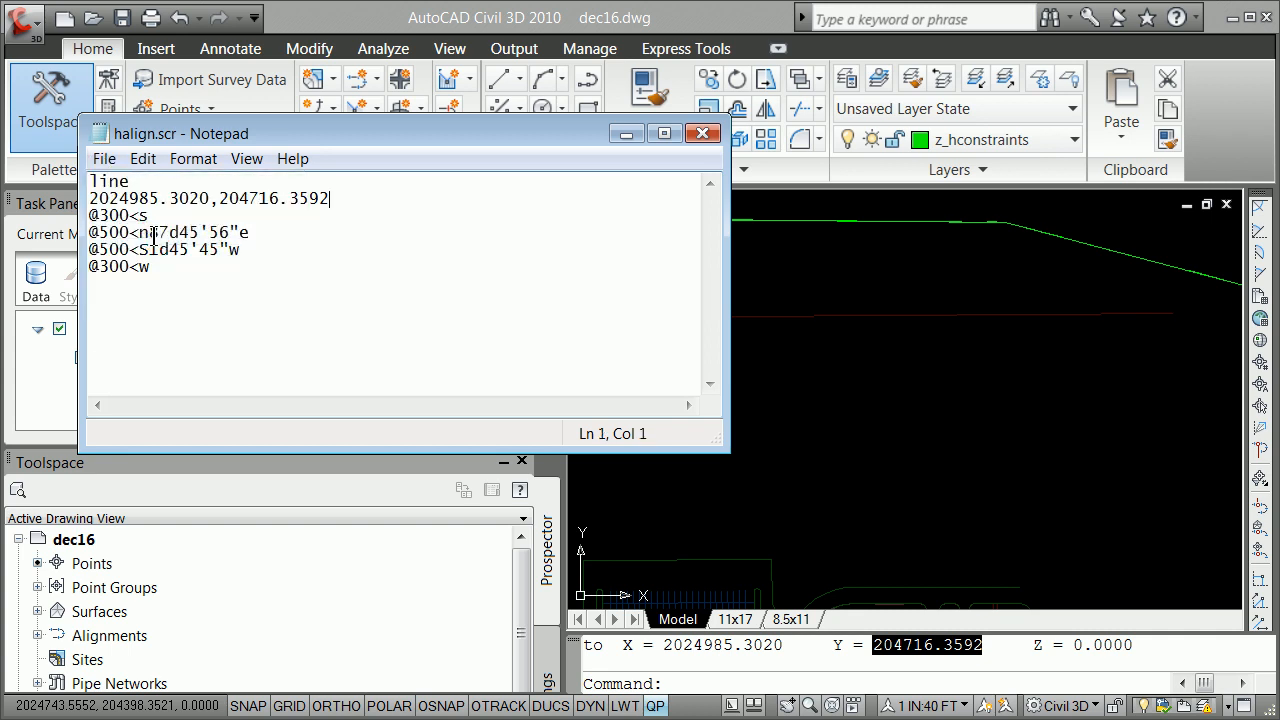
pyautogui.click(702, 133)
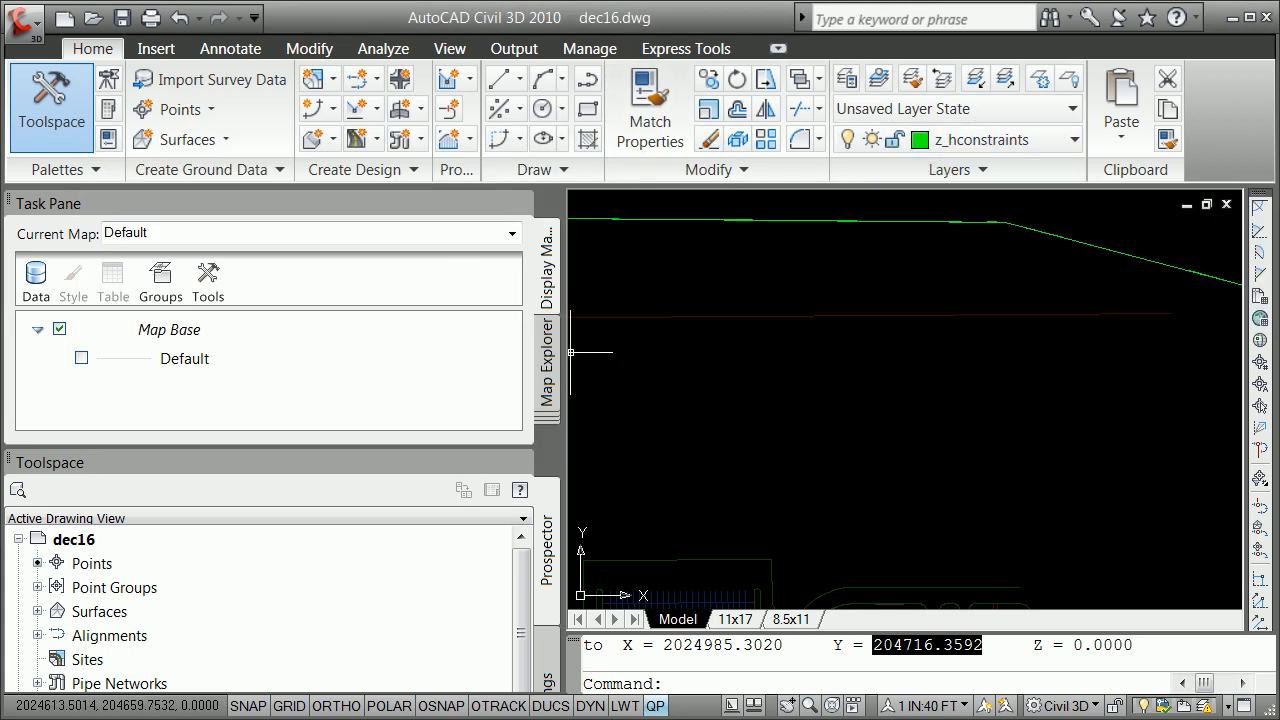
# Run the halign.scr script from the finalreview scripts folder to draw the alignment lines
pyautogui.write('script')
pyautogui.press('Return')
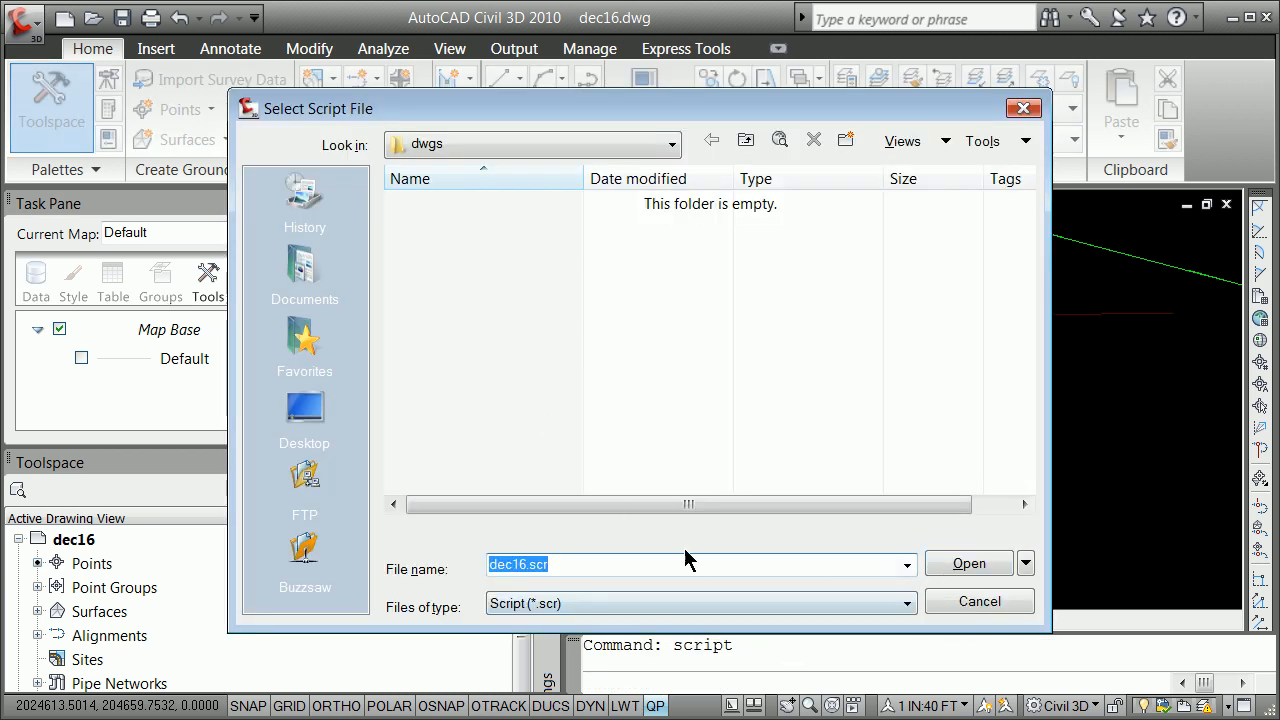
pyautogui.click(672, 144)
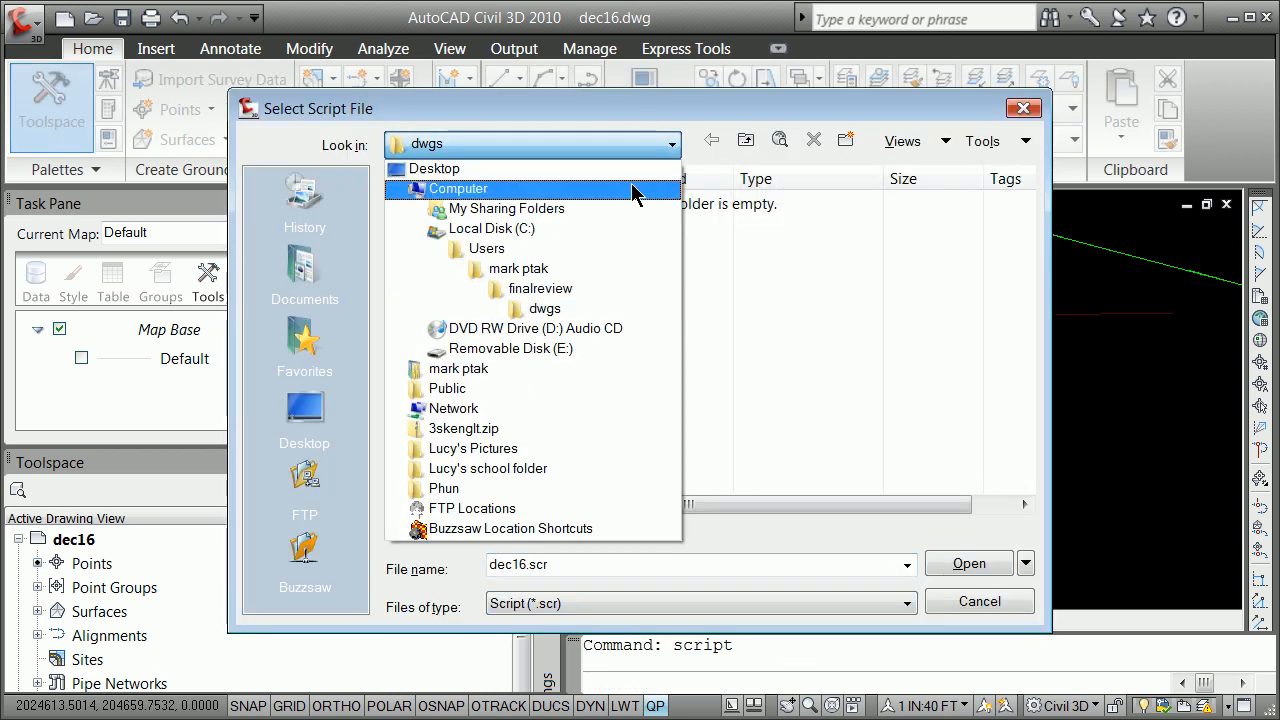
pyautogui.click(568, 289)
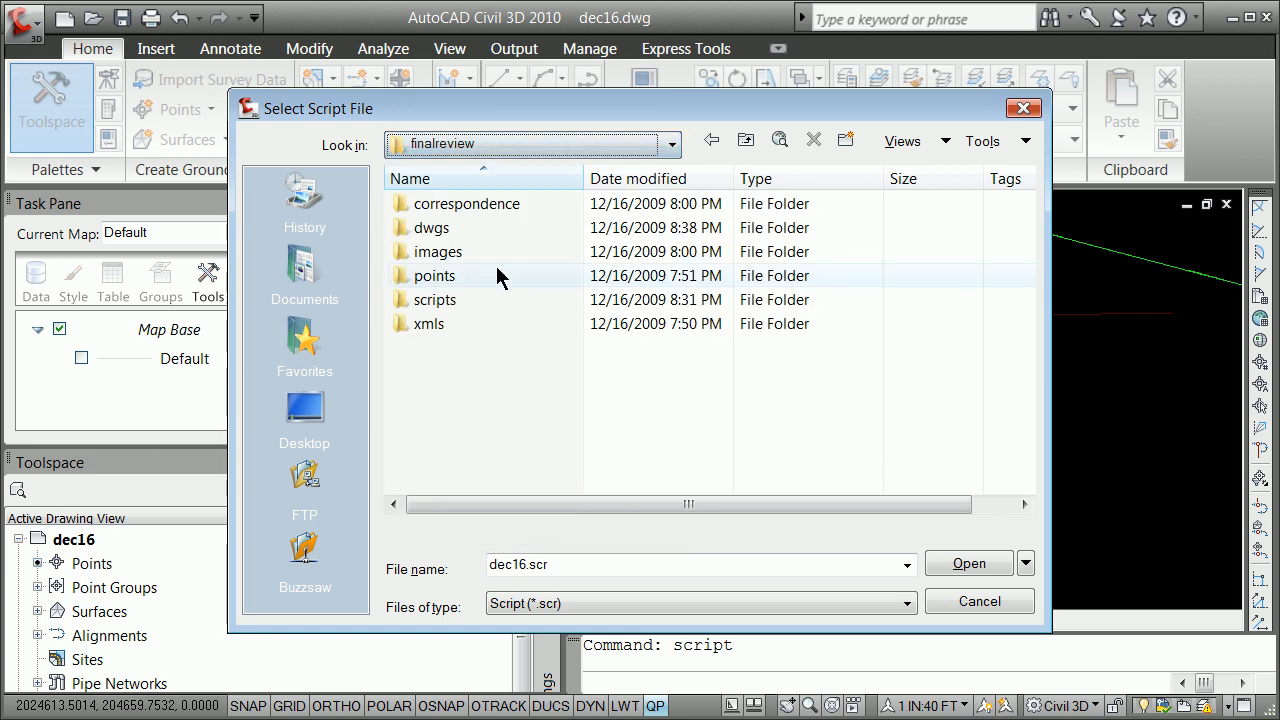
pyautogui.doubleClick(433, 300)
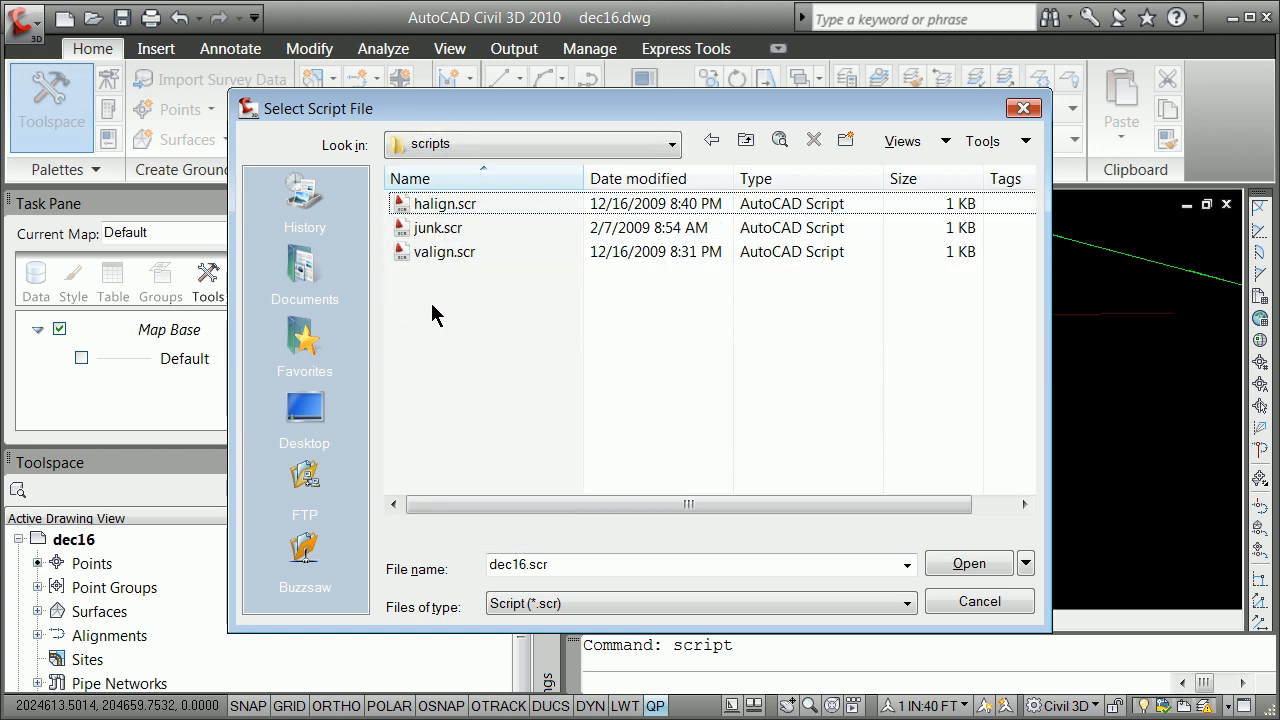
pyautogui.click(907, 603)
pyautogui.click(893, 601)
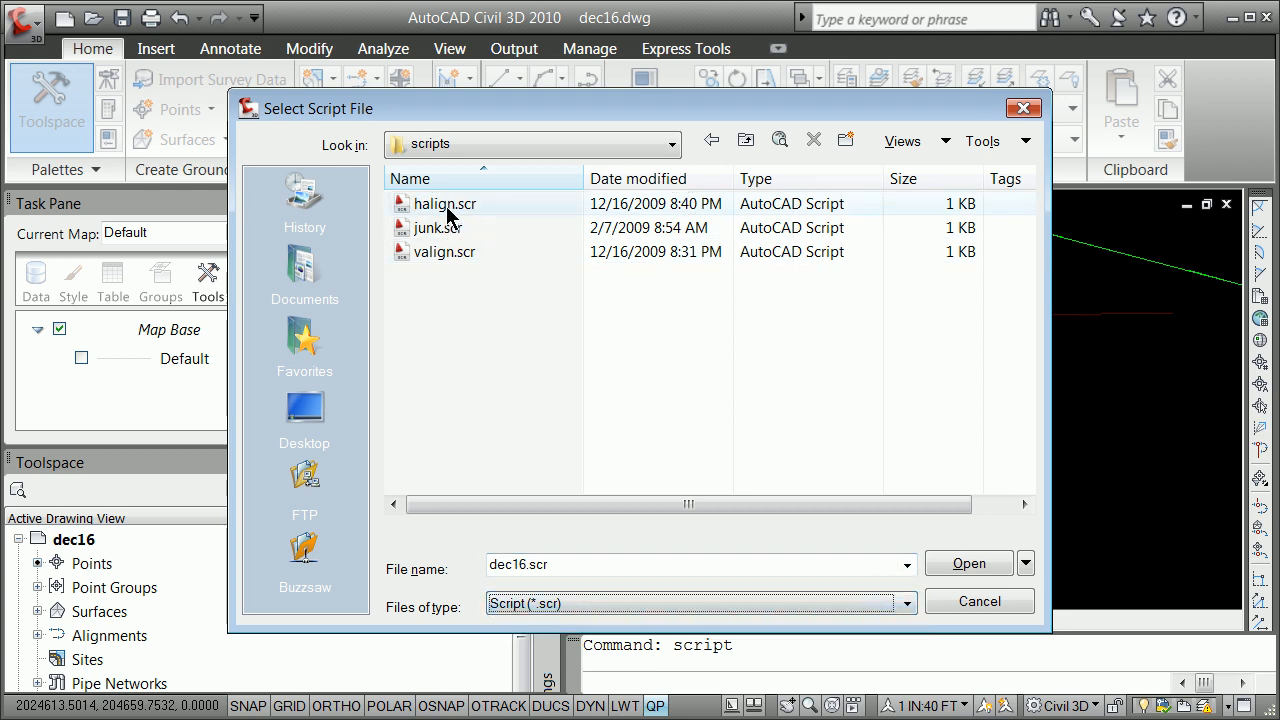
pyautogui.click(447, 205)
pyautogui.click(968, 564)
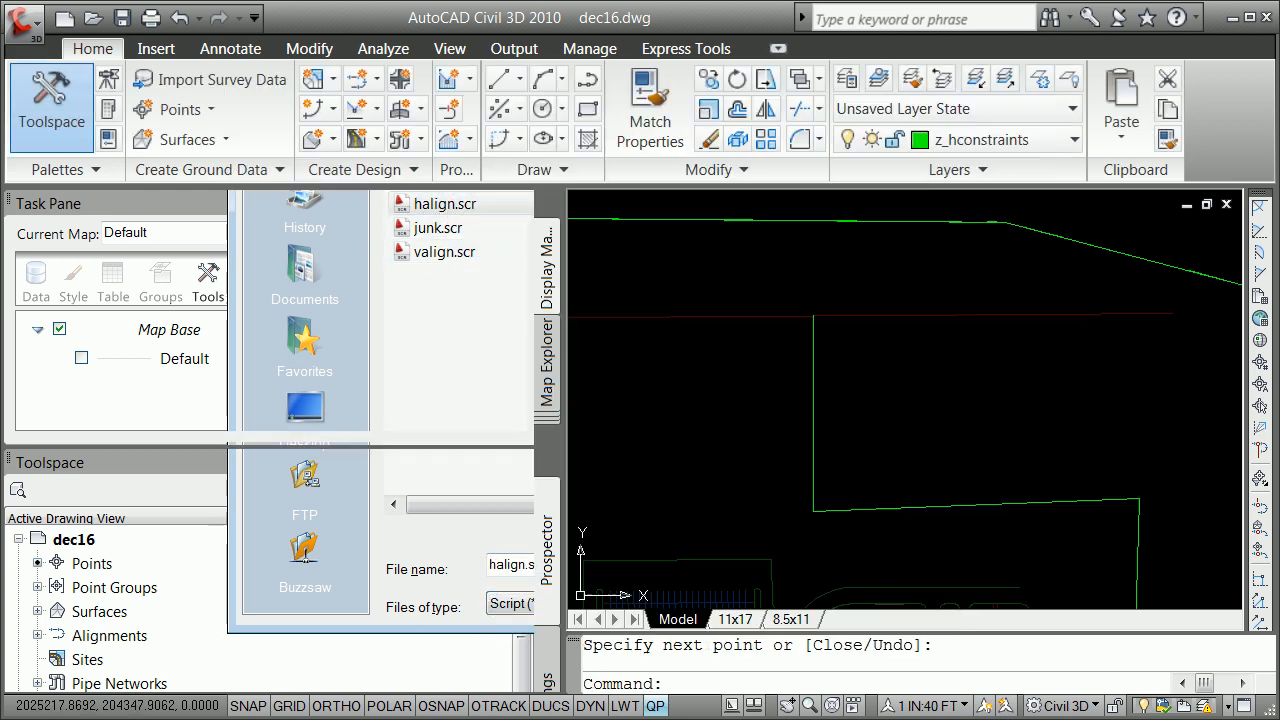
# Examine where the script-drawn line segments run relative to the parking lot, buildings and green site boundary
pyautogui.scroll(-12, 915, 494)
pyautogui.scroll(8, 926, 524)
pyautogui.scroll(2, 855, 382)
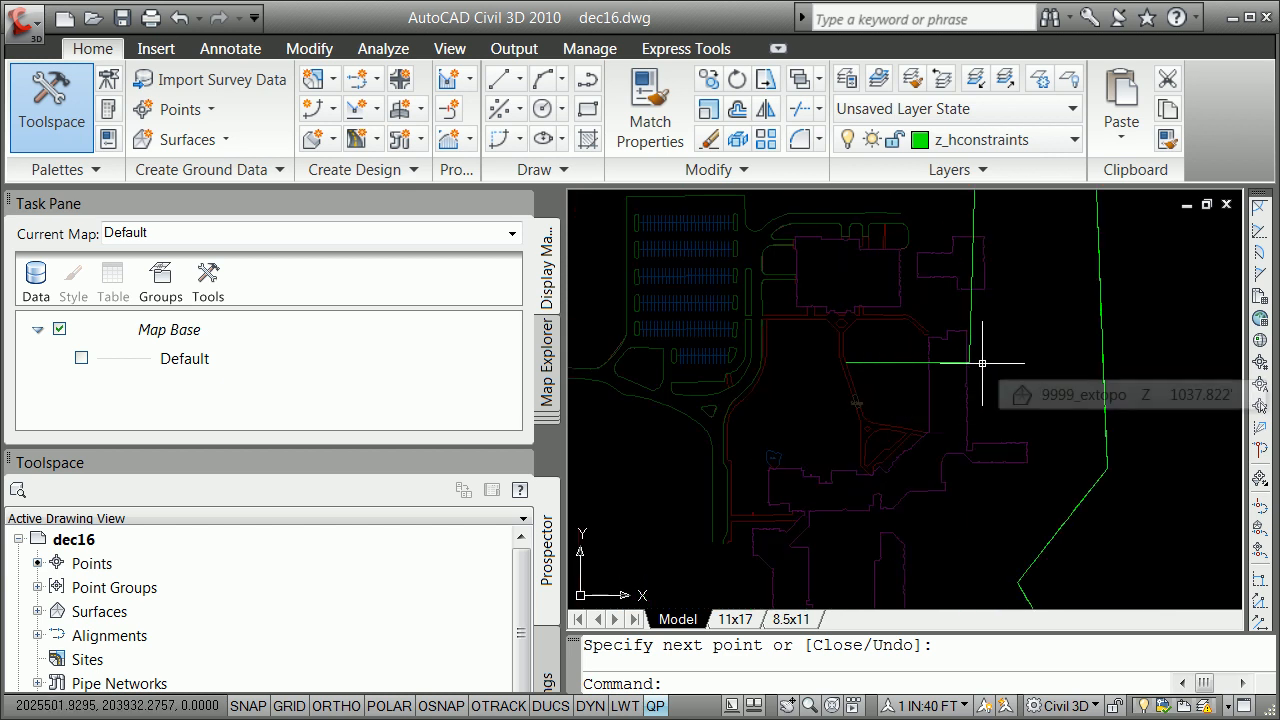
pyautogui.scroll(-4, 975, 300)
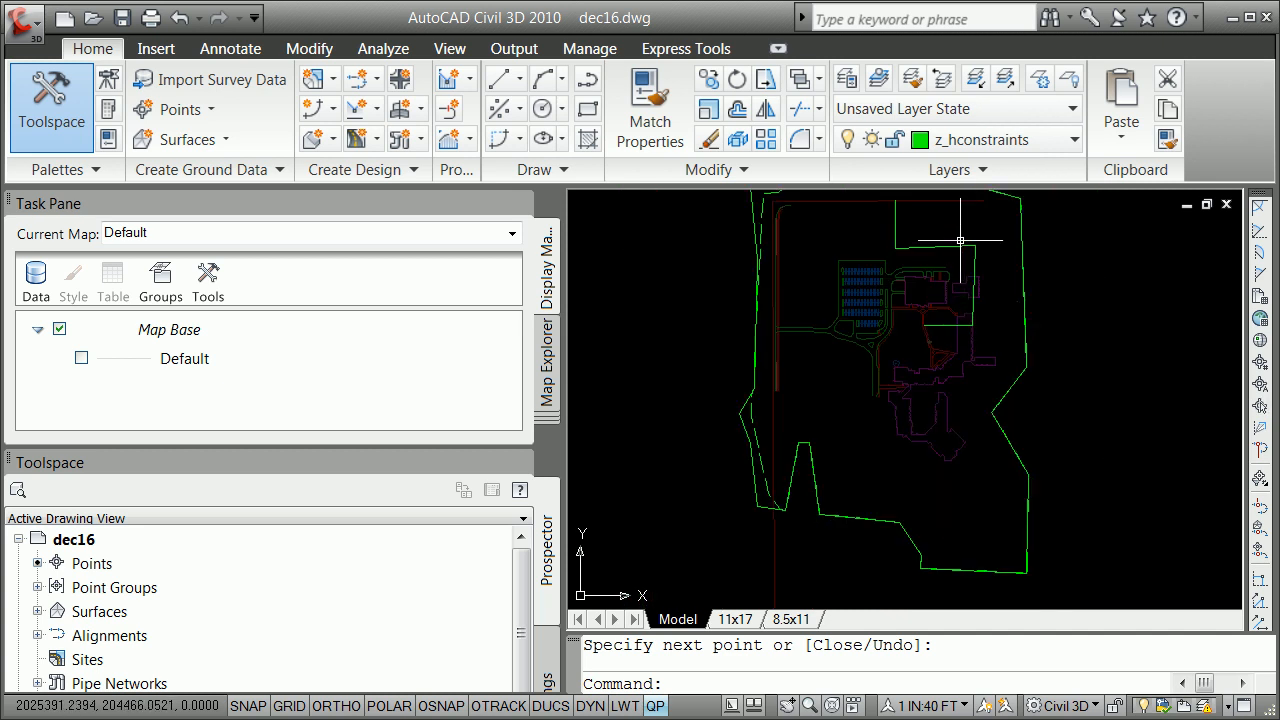
pyautogui.scroll(3, 945, 225)
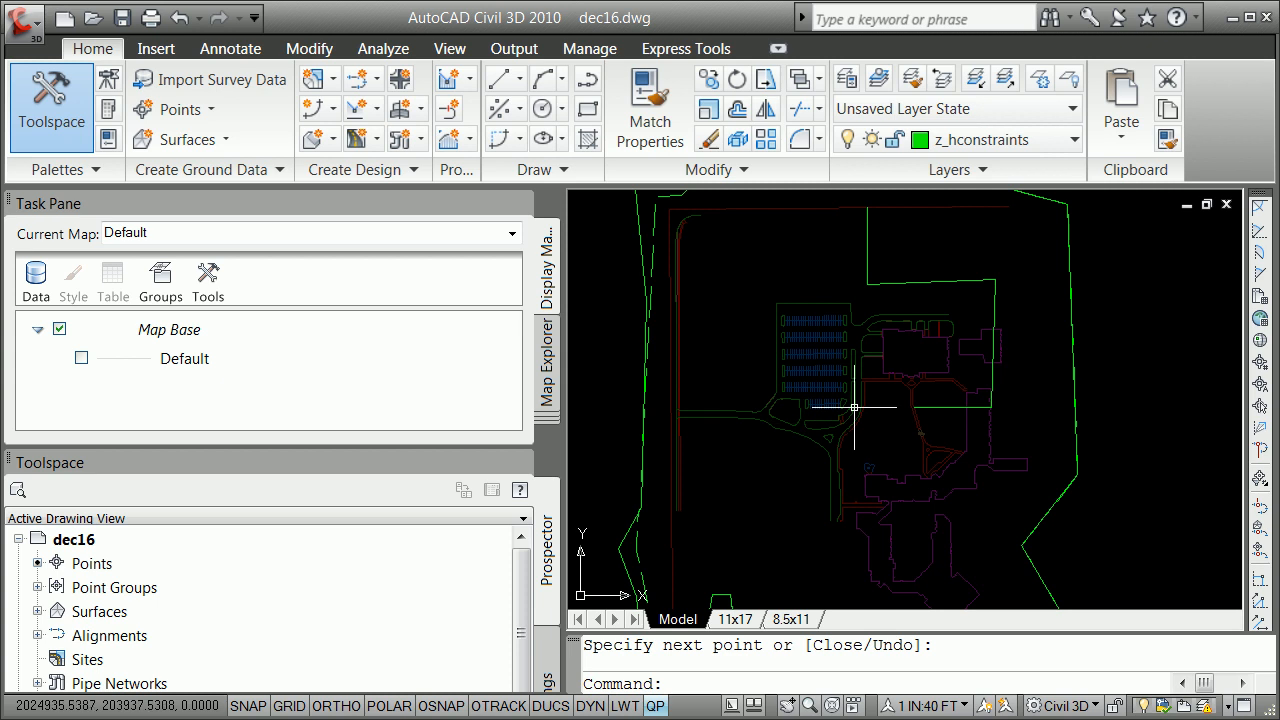
pyautogui.scroll(1, 868, 407)
pyautogui.scroll(-2, 868, 407)
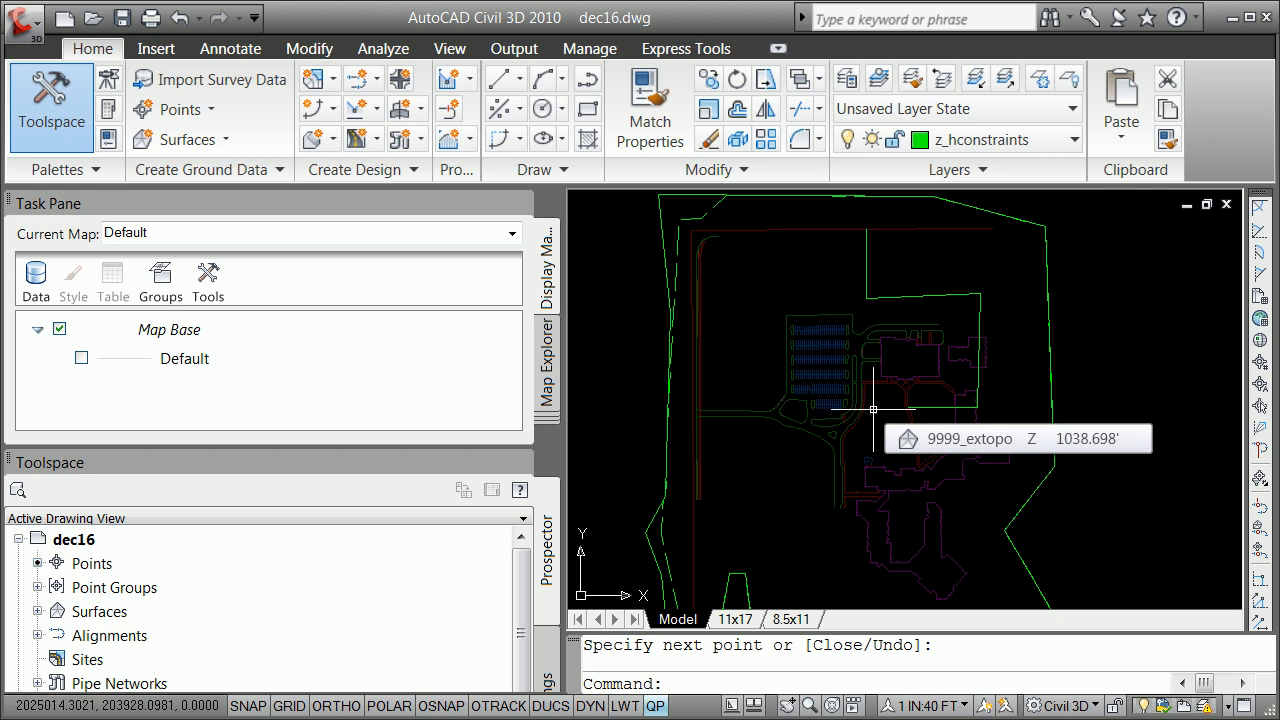
pyautogui.scroll(3, 895, 423)
pyautogui.scroll(-2, 895, 425)
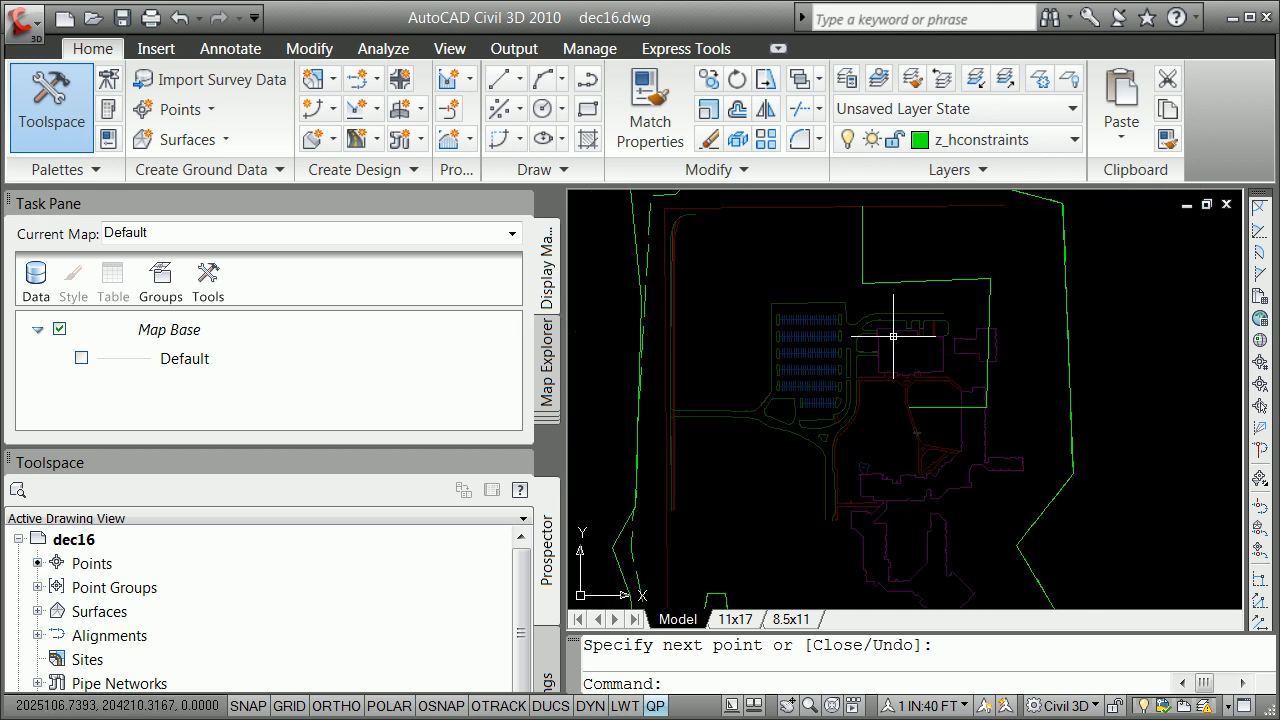
# Set the fillet radius to 200 and fillet the corner between the northern vertical line and the upper horizontal line
pyautogui.write('ped')
pyautogui.press('Return')
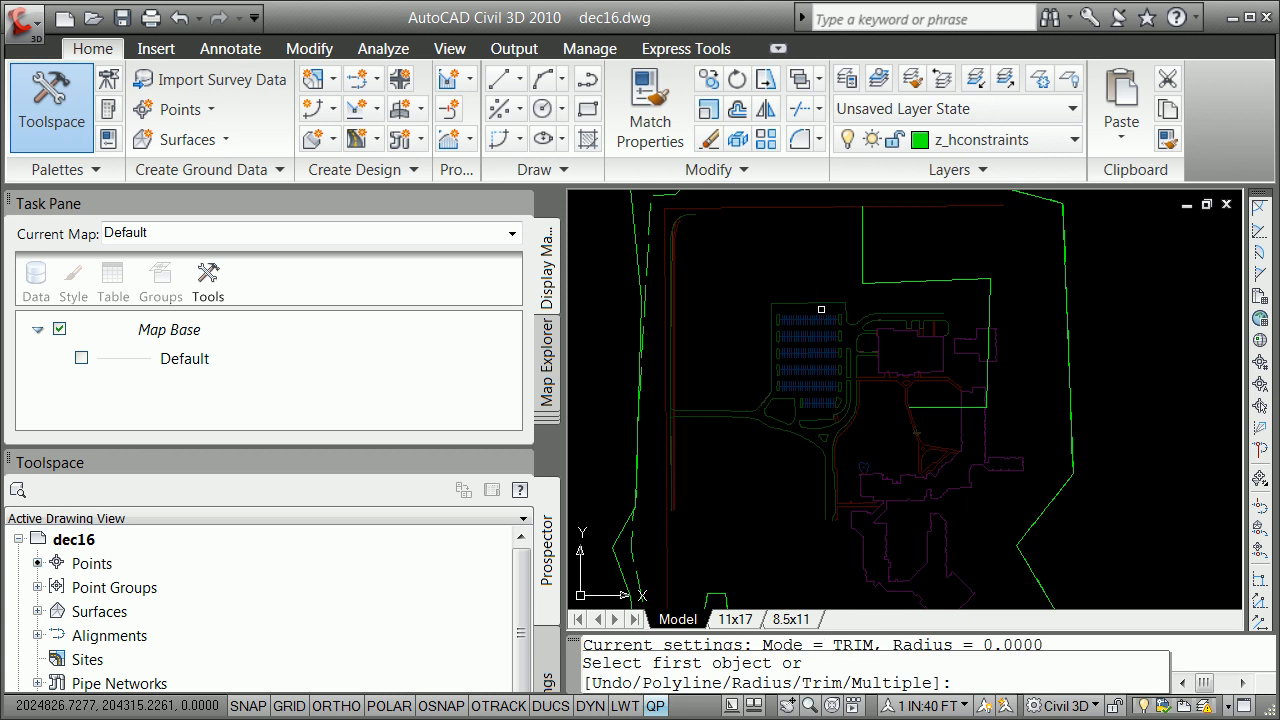
pyautogui.write('r')
pyautogui.press('Return')
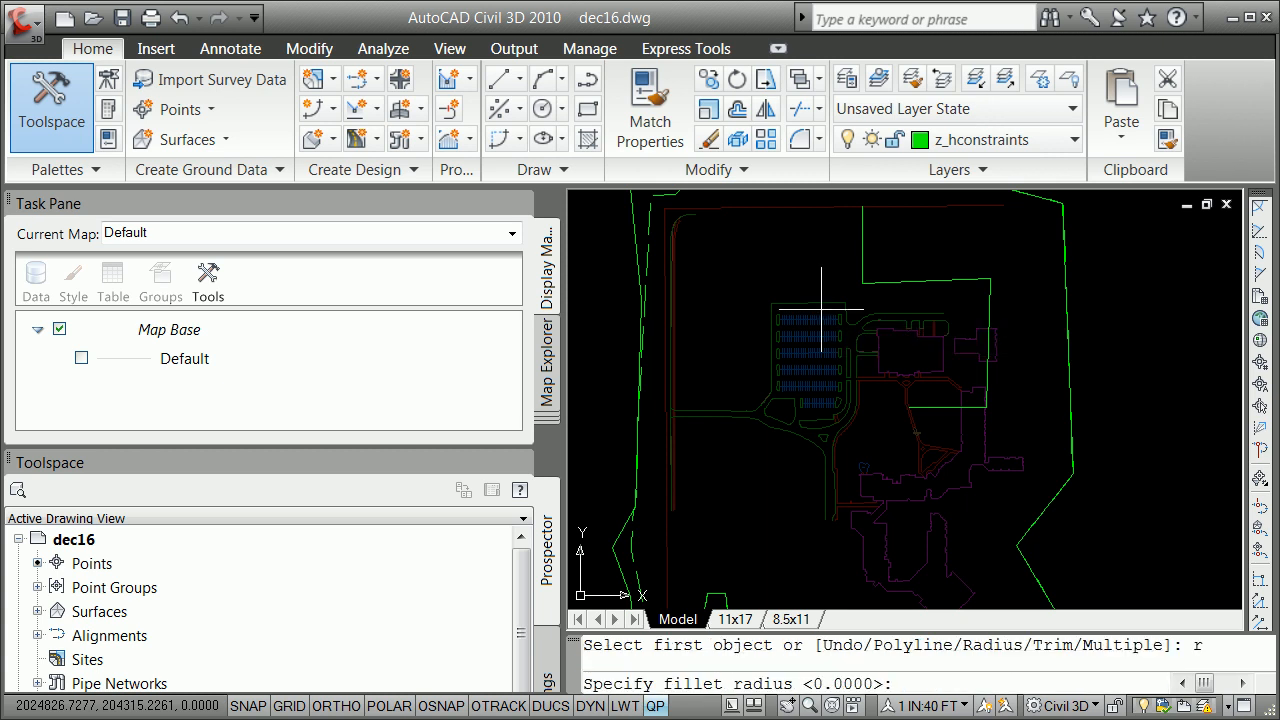
pyautogui.write('200')
pyautogui.press('Return')
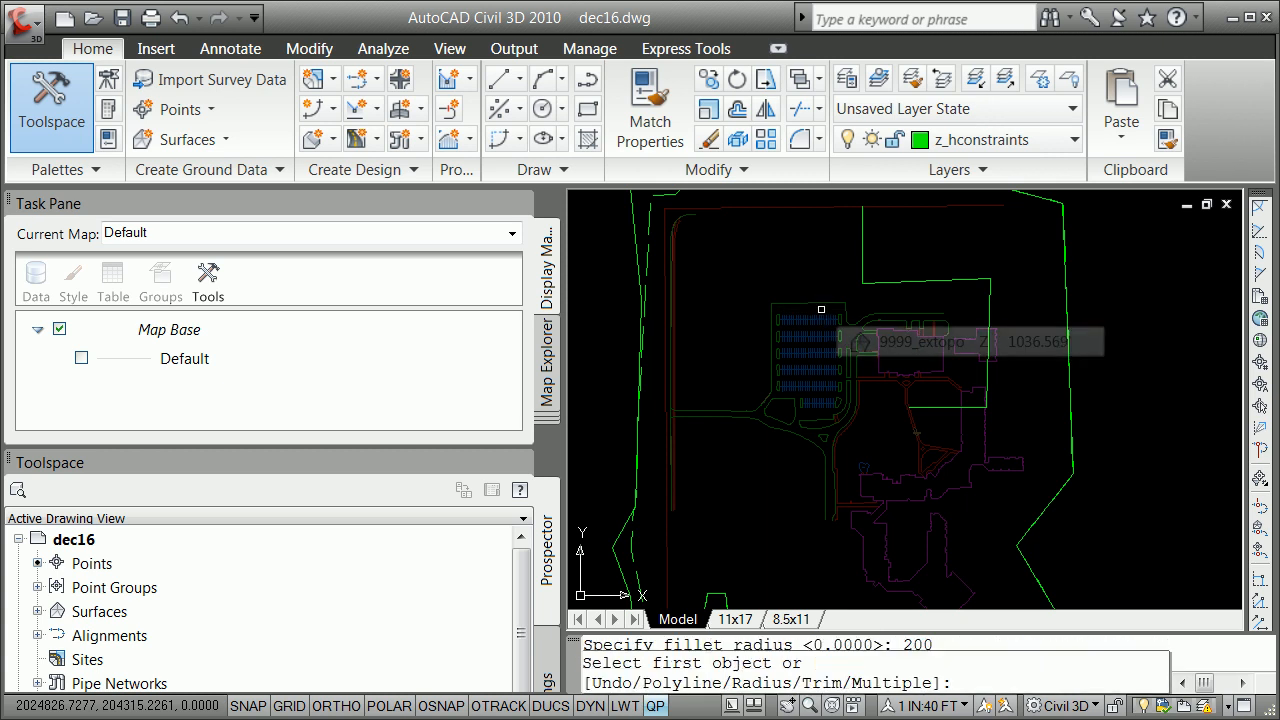
pyautogui.click(862, 260)
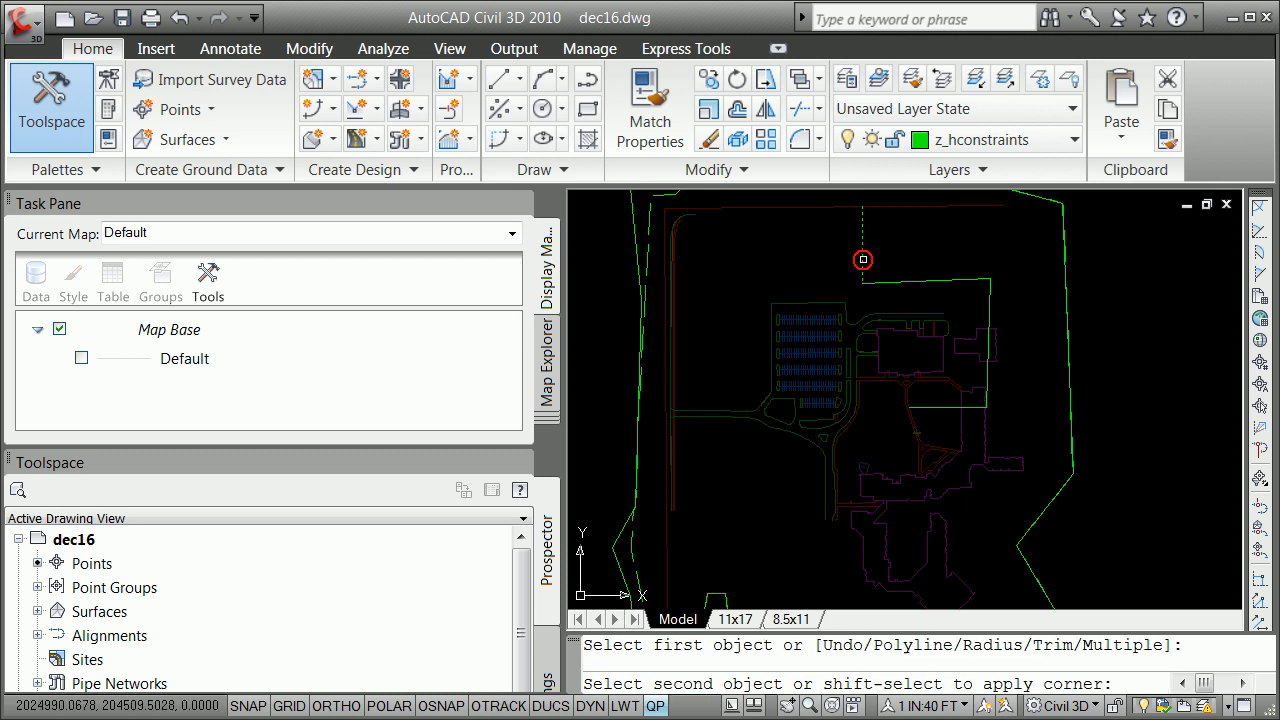
pyautogui.click(881, 282)
# Fillet the two eastern corners of the script-drawn alignment lines with the same 200 radius
pyautogui.press('Return')
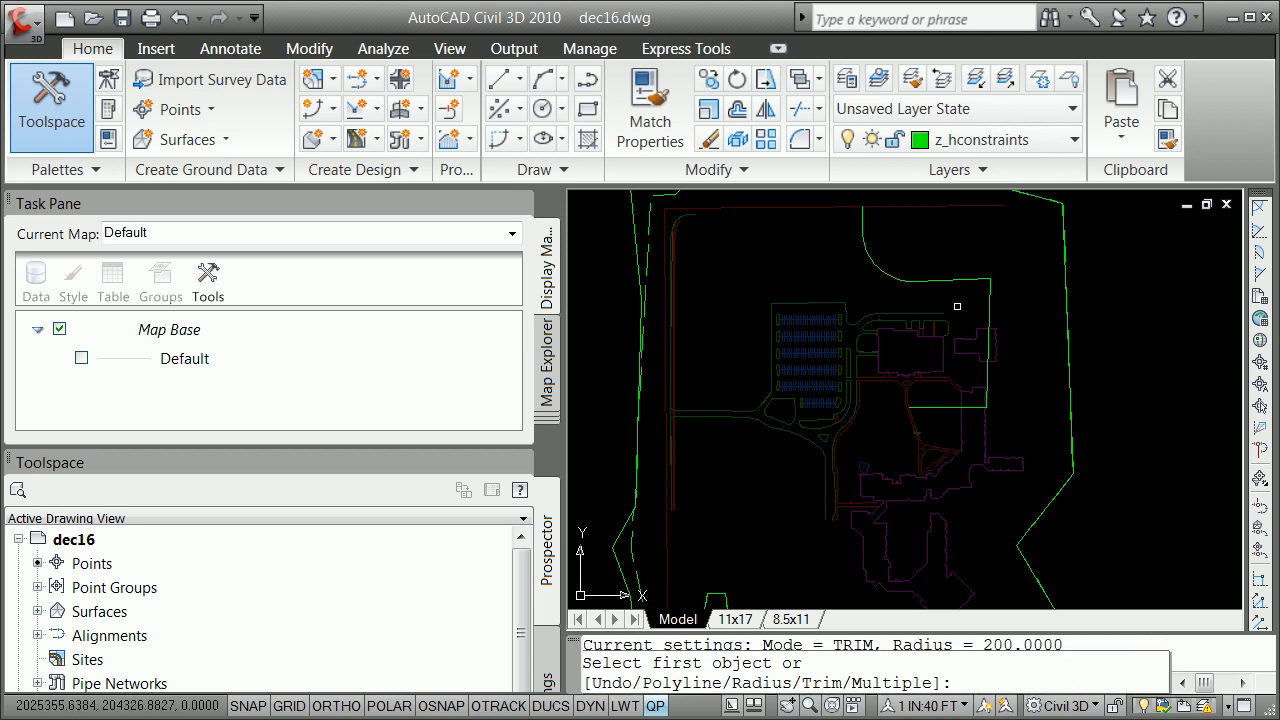
pyautogui.click(965, 279)
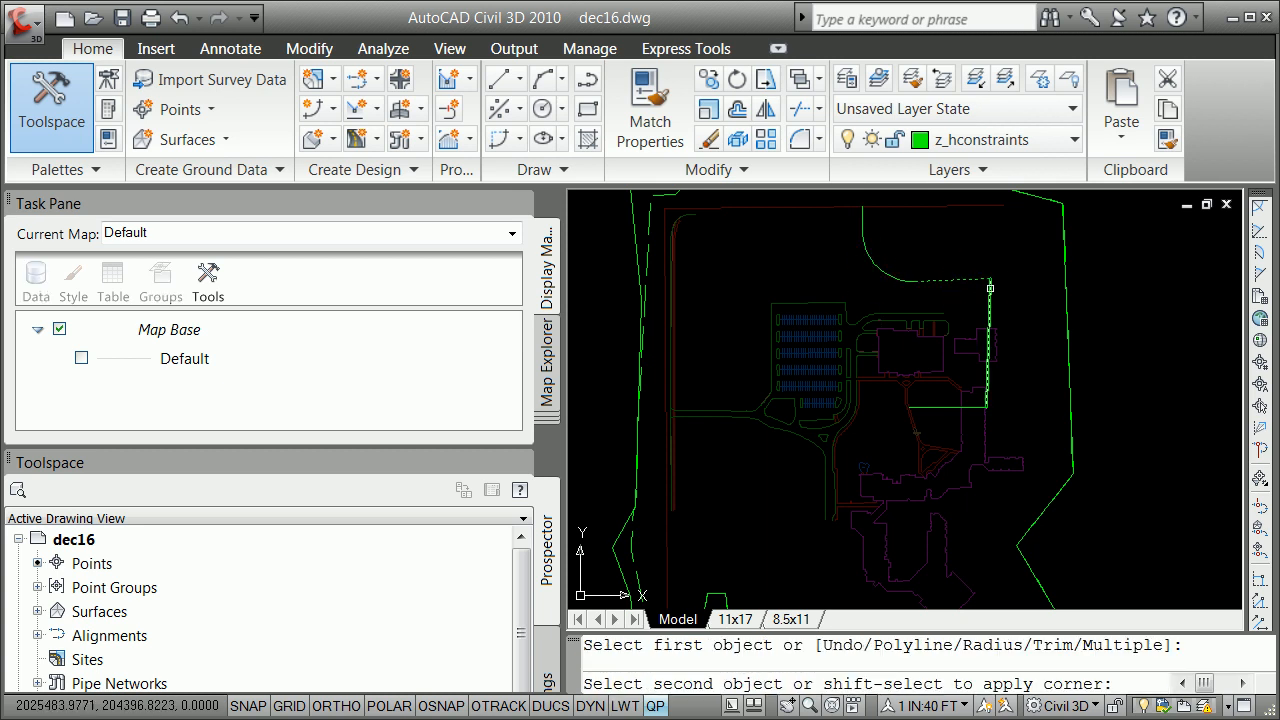
pyautogui.click(989, 292)
pyautogui.press('Return')
pyautogui.click(977, 408)
pyautogui.click(987, 396)
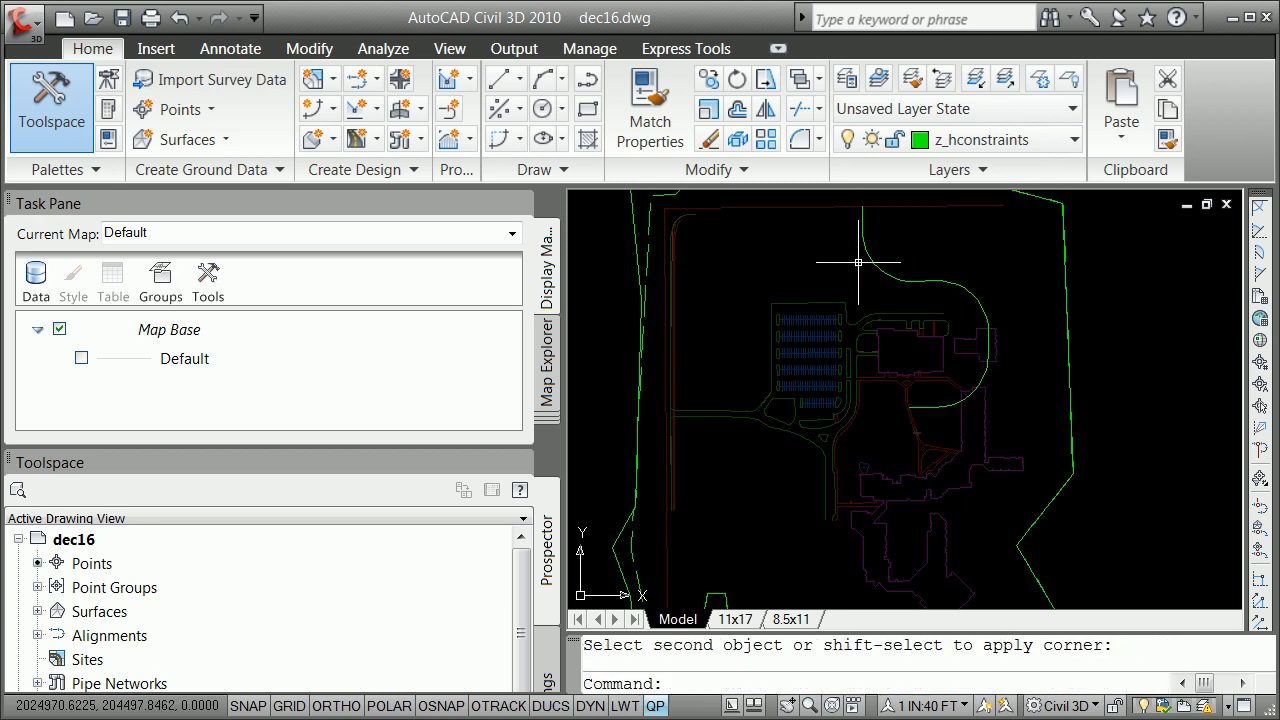
# Use PEDIT to convert the northern vertical alignment line into a polyline
pyautogui.write('pedit')
pyautogui.press('Return')
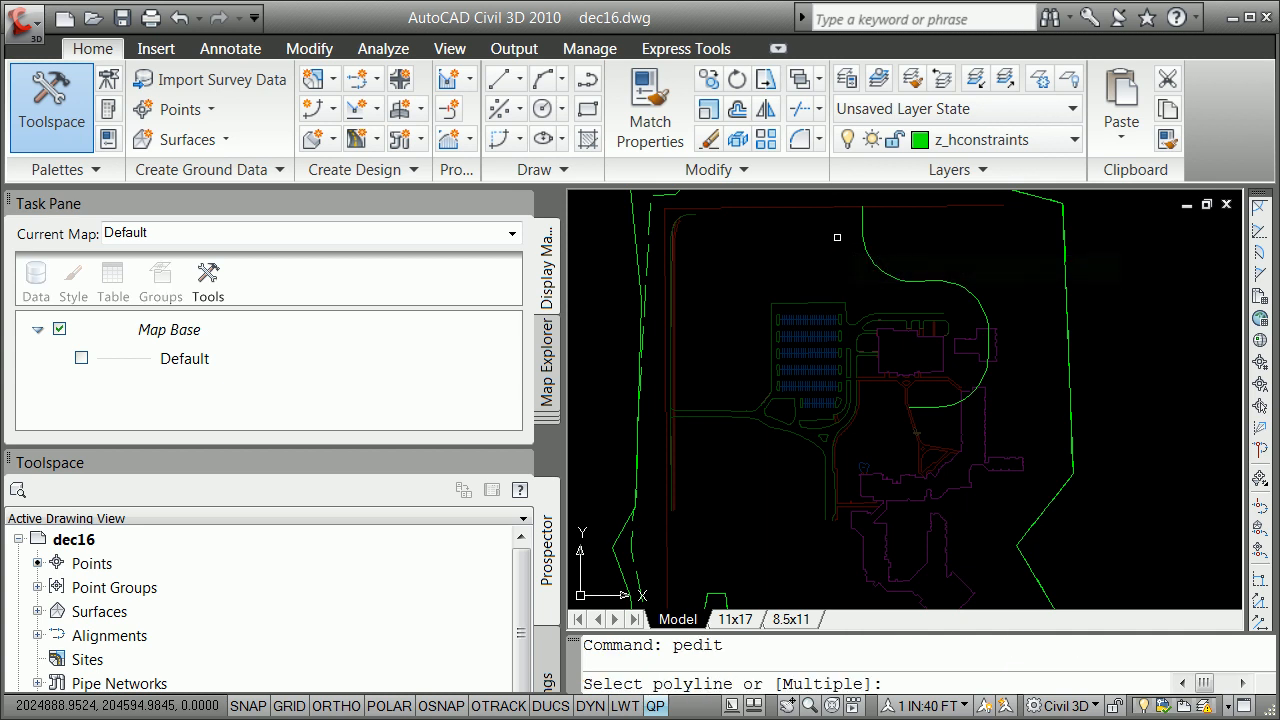
pyautogui.click(862, 223)
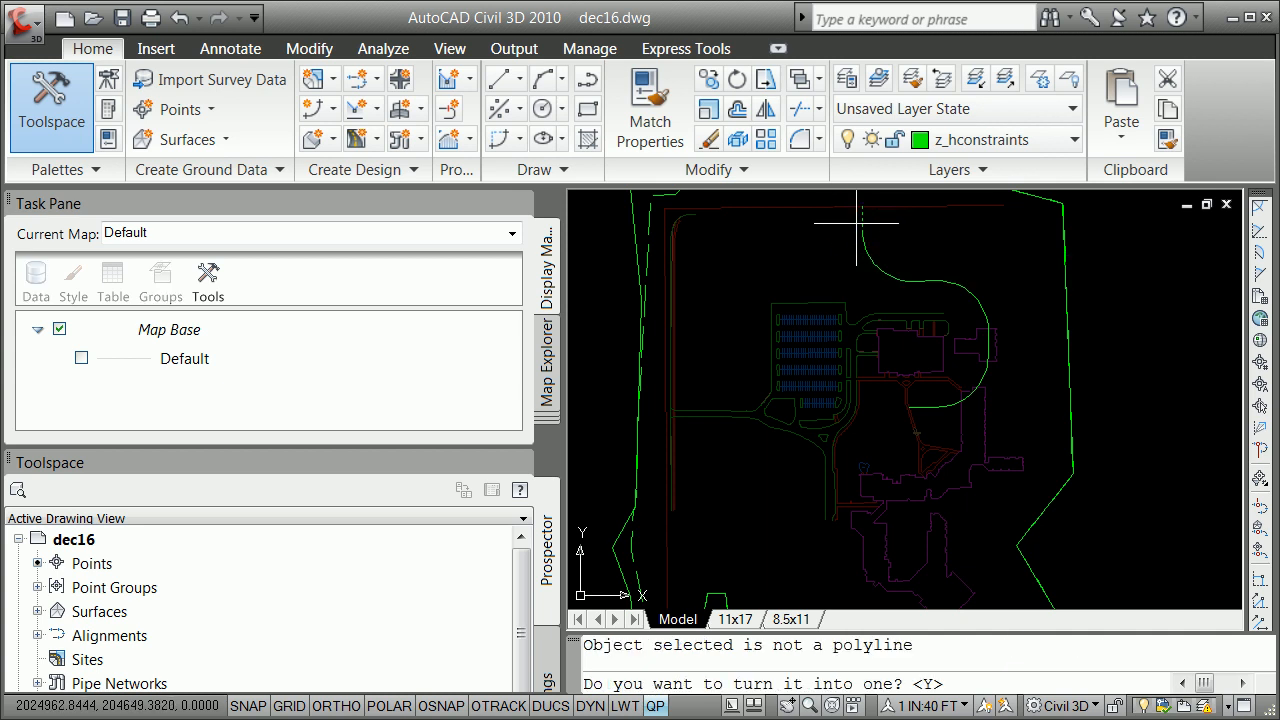
pyautogui.press('Return')
# Join the remaining alignment lines and fillet arcs to the northern polyline segment and finish PEDIT
pyautogui.write('j')
pyautogui.press('Return')
pyautogui.click(862, 230)
pyautogui.click(957, 287)
pyautogui.click(947, 282)
pyautogui.click(926, 282)
pyautogui.click(988, 340)
pyautogui.click(985, 368)
pyautogui.press('Return')
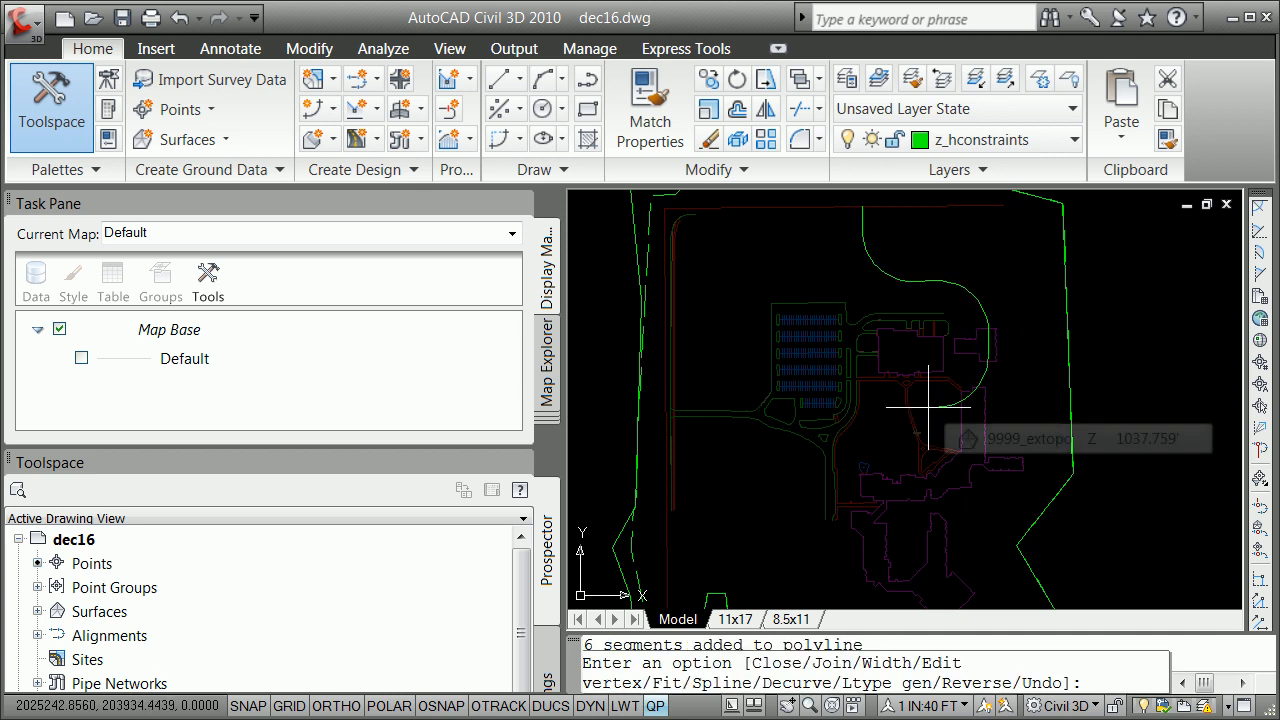
pyautogui.press('Return')
# Run LIST on the joined alignment polyline to check its properties
pyautogui.write('list')
pyautogui.press('Return')
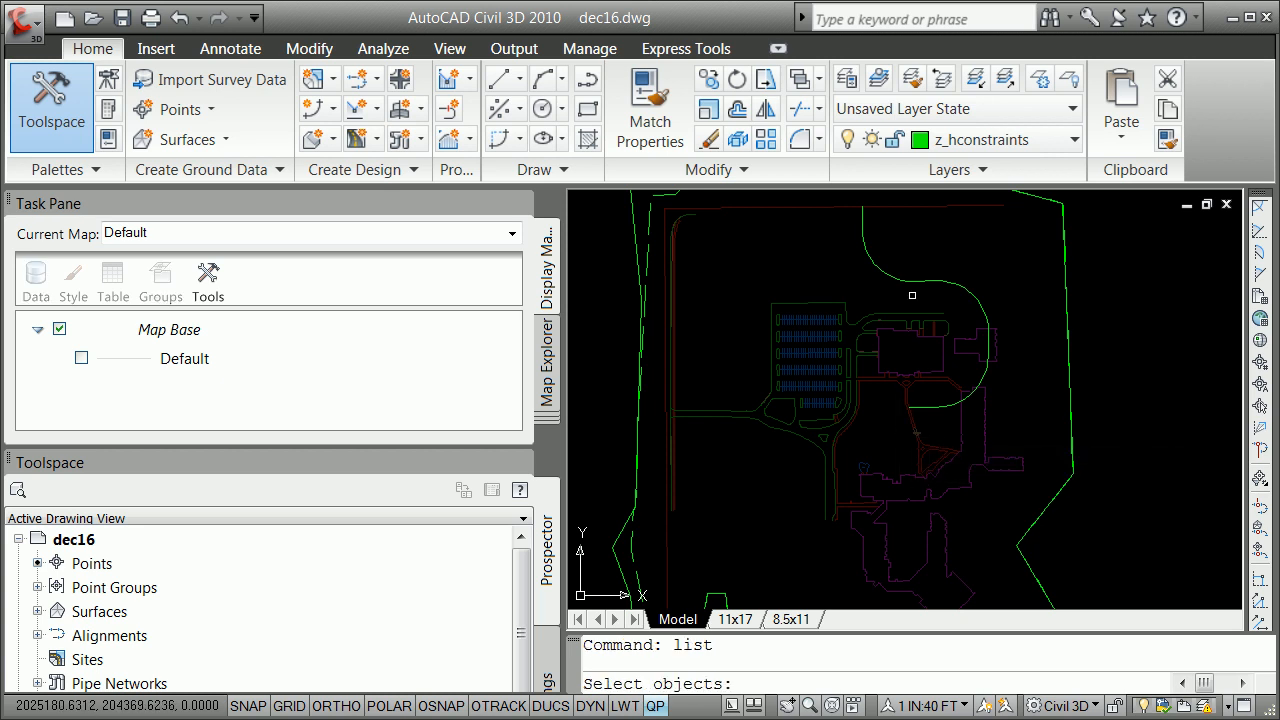
pyautogui.click(911, 284)
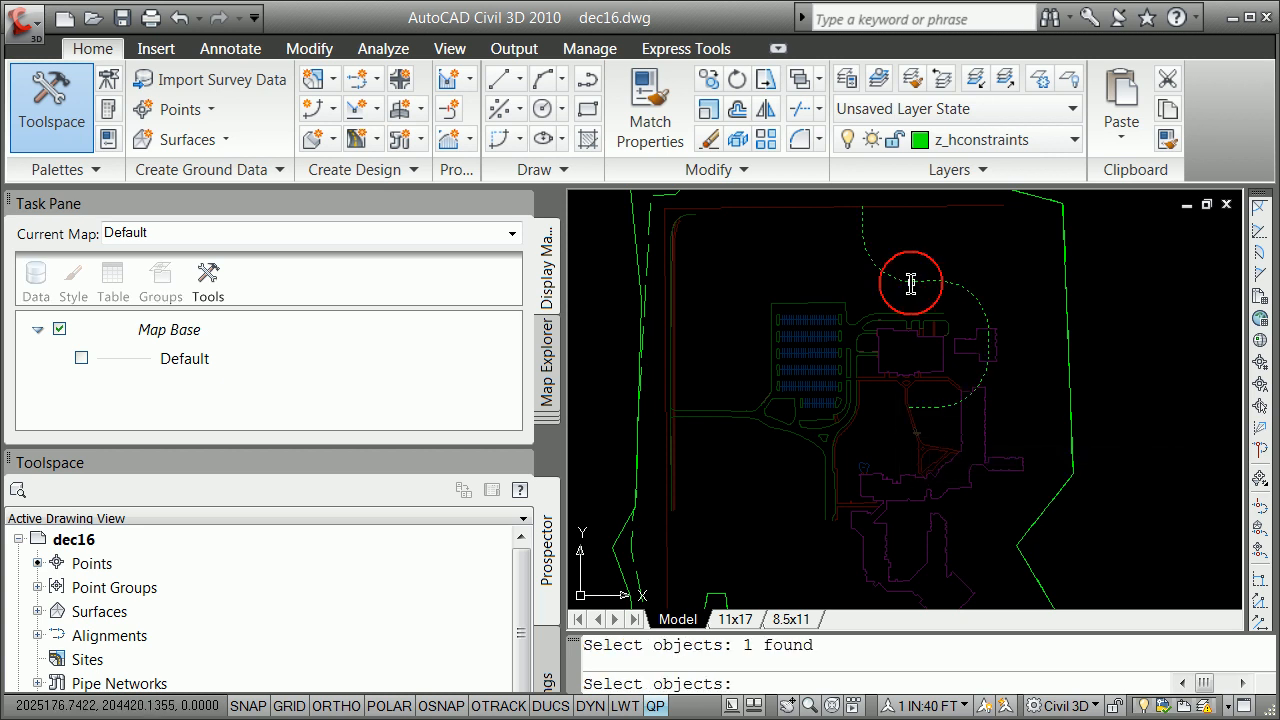
pyautogui.press('Return')
pyautogui.press('Return')
pyautogui.press('F2')
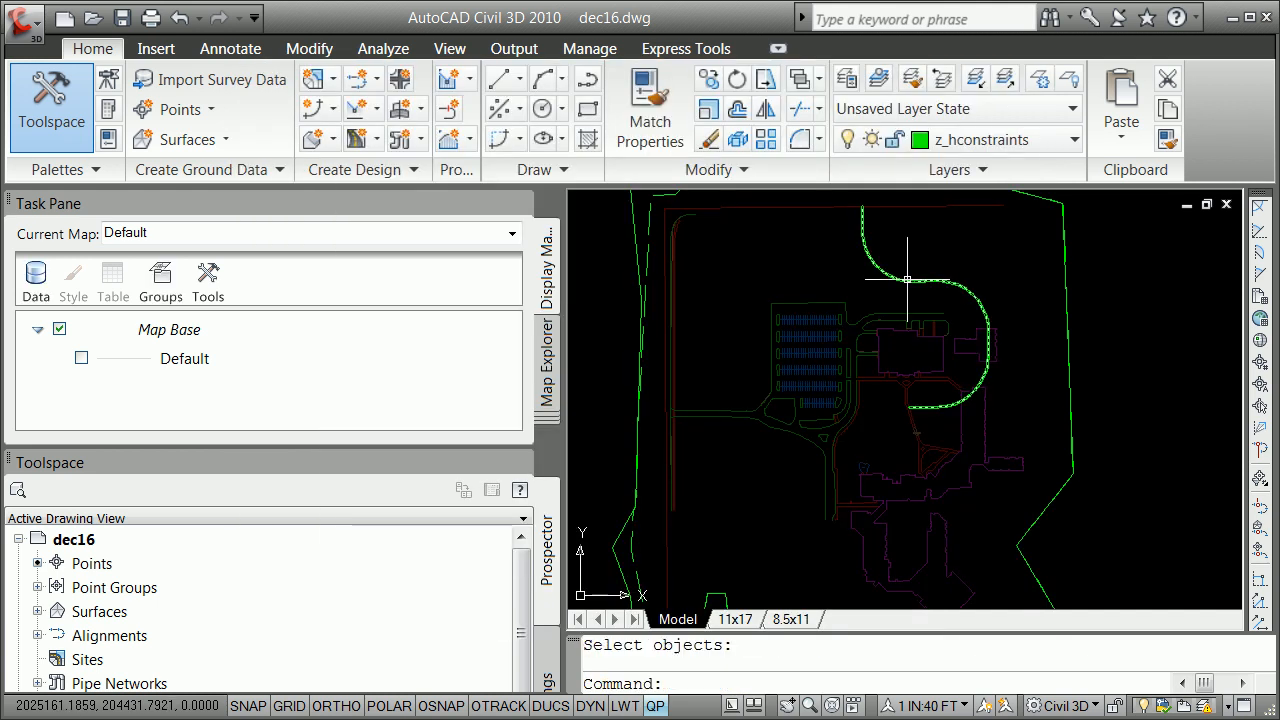
pyautogui.press('Return')
pyautogui.press('Escape')
# Start WBLOCK and browse for the destination to the finalreview folder in the user's profile directory
pyautogui.press('BackSpace')
pyautogui.write('loc')
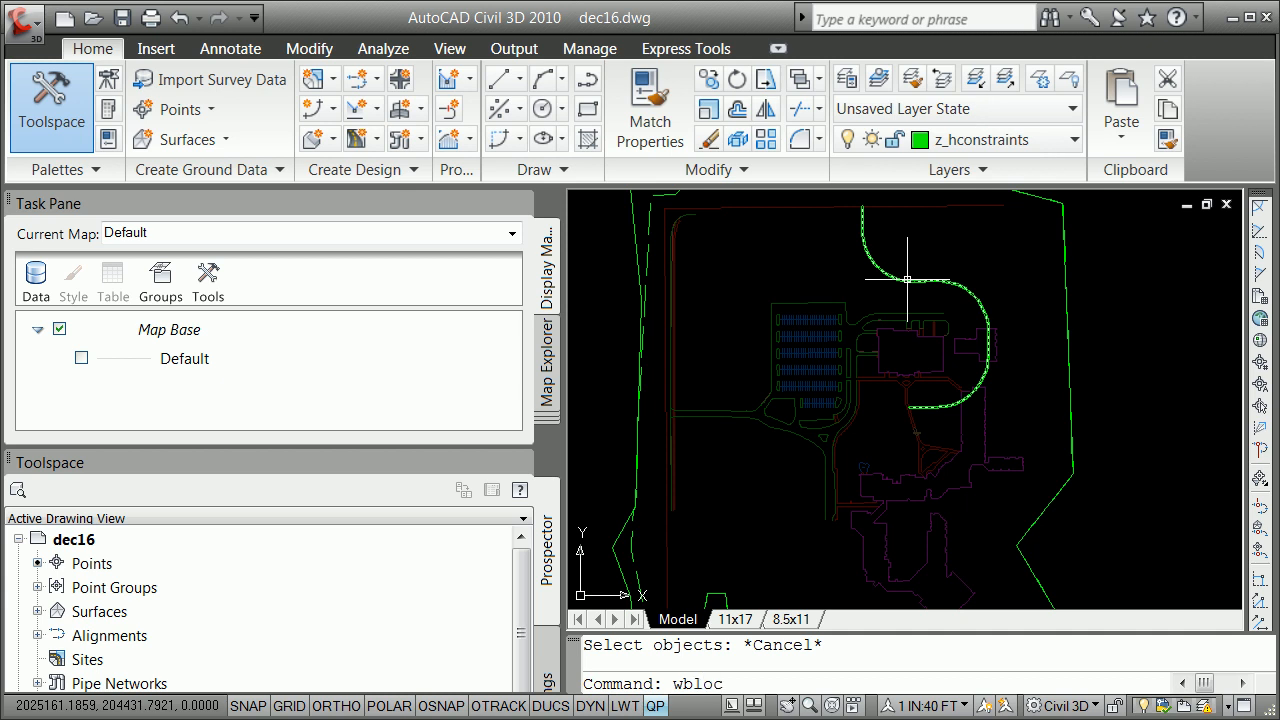
pyautogui.write('k')
pyautogui.press('Return')
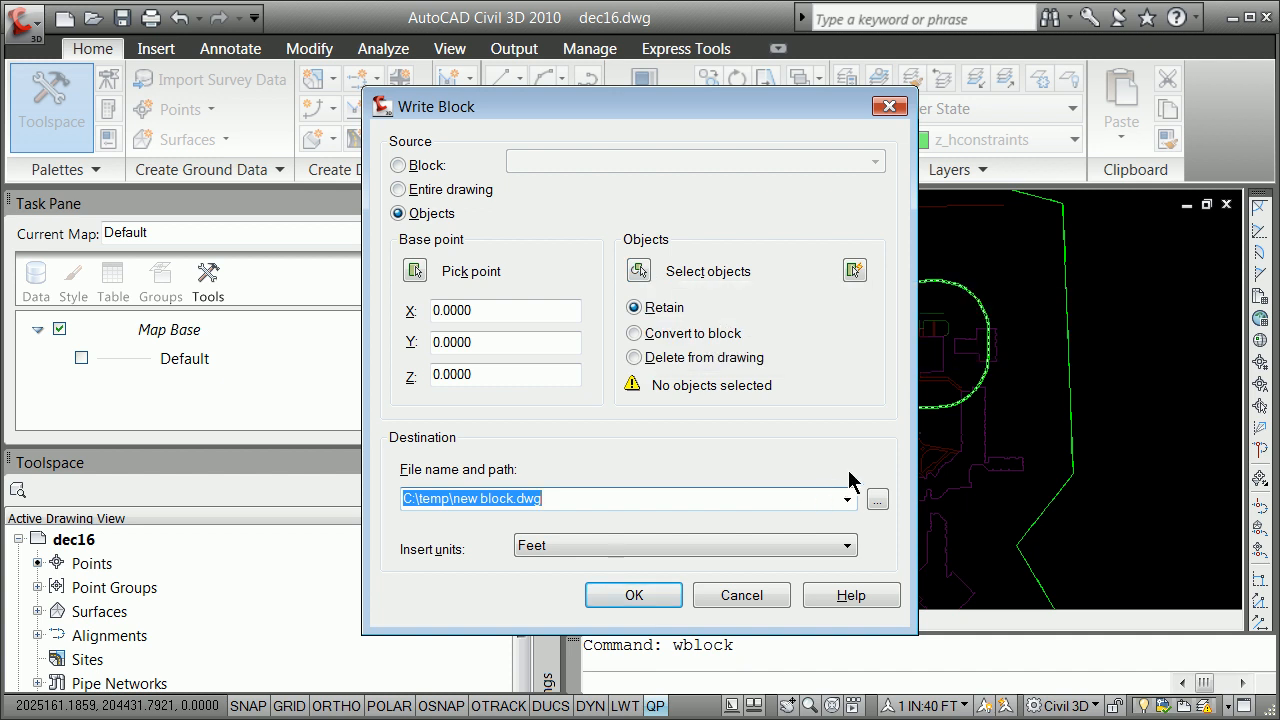
pyautogui.click(877, 499)
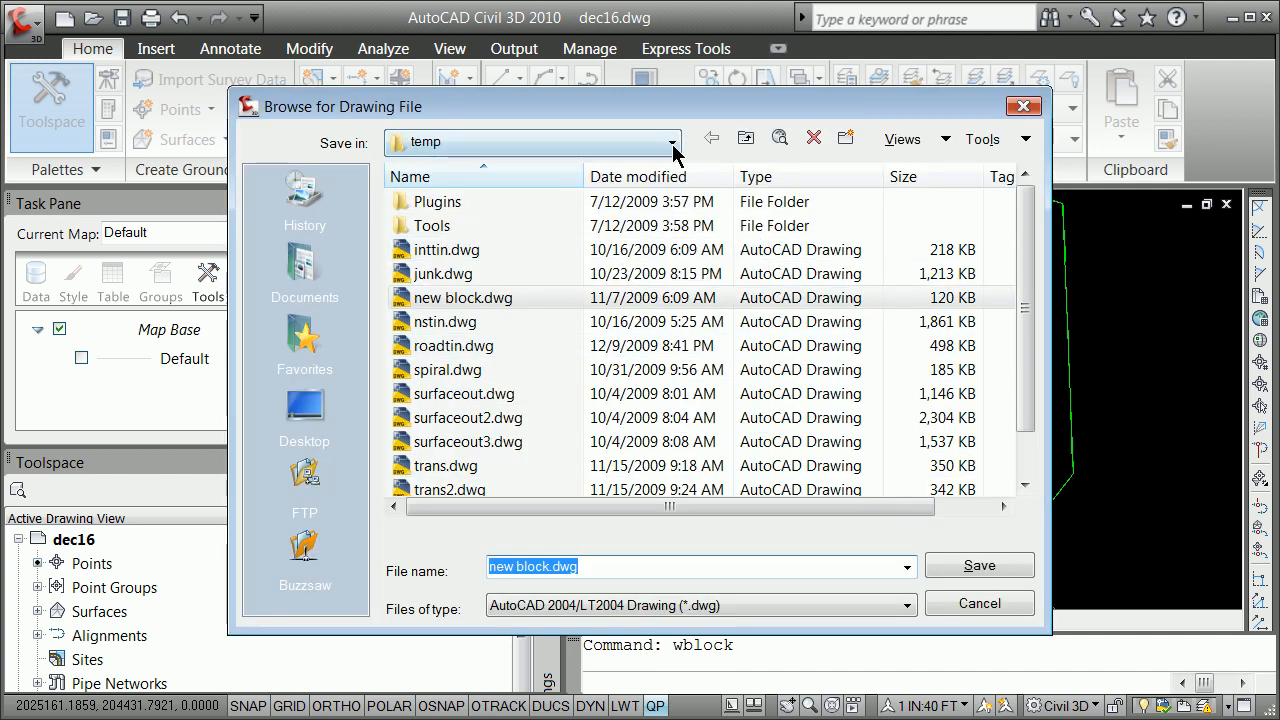
pyautogui.click(672, 142)
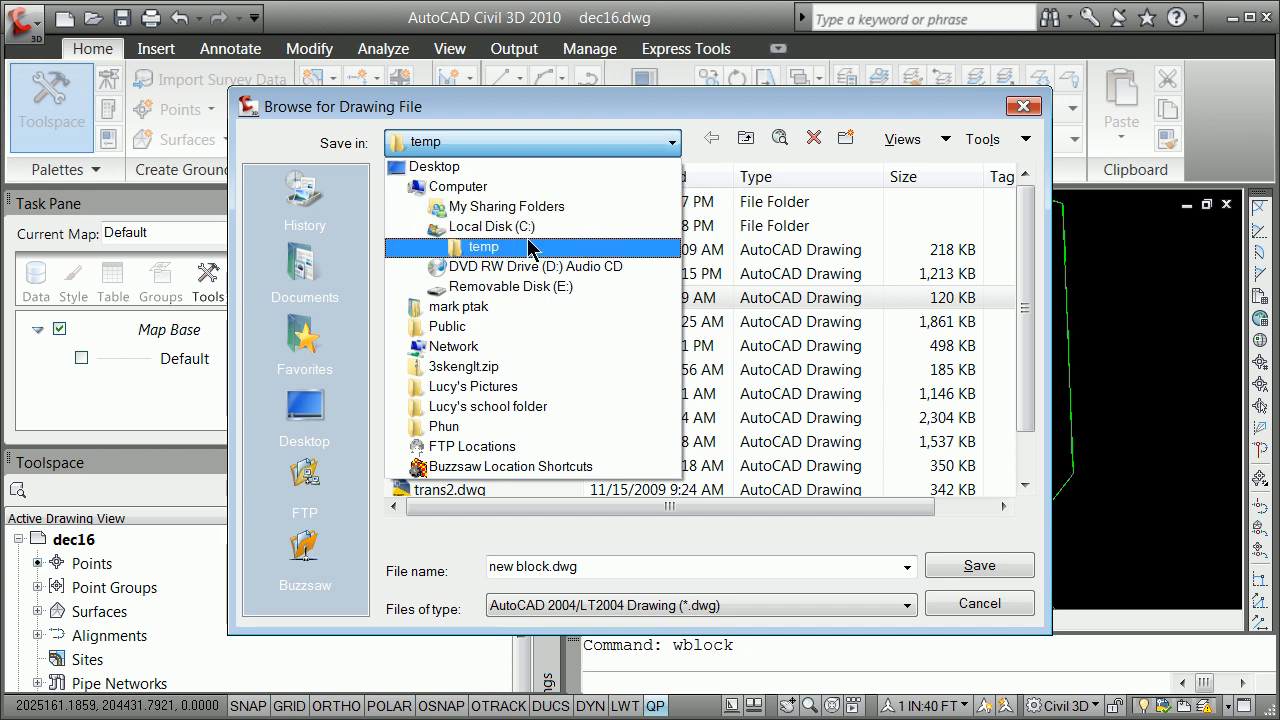
pyautogui.click(522, 230)
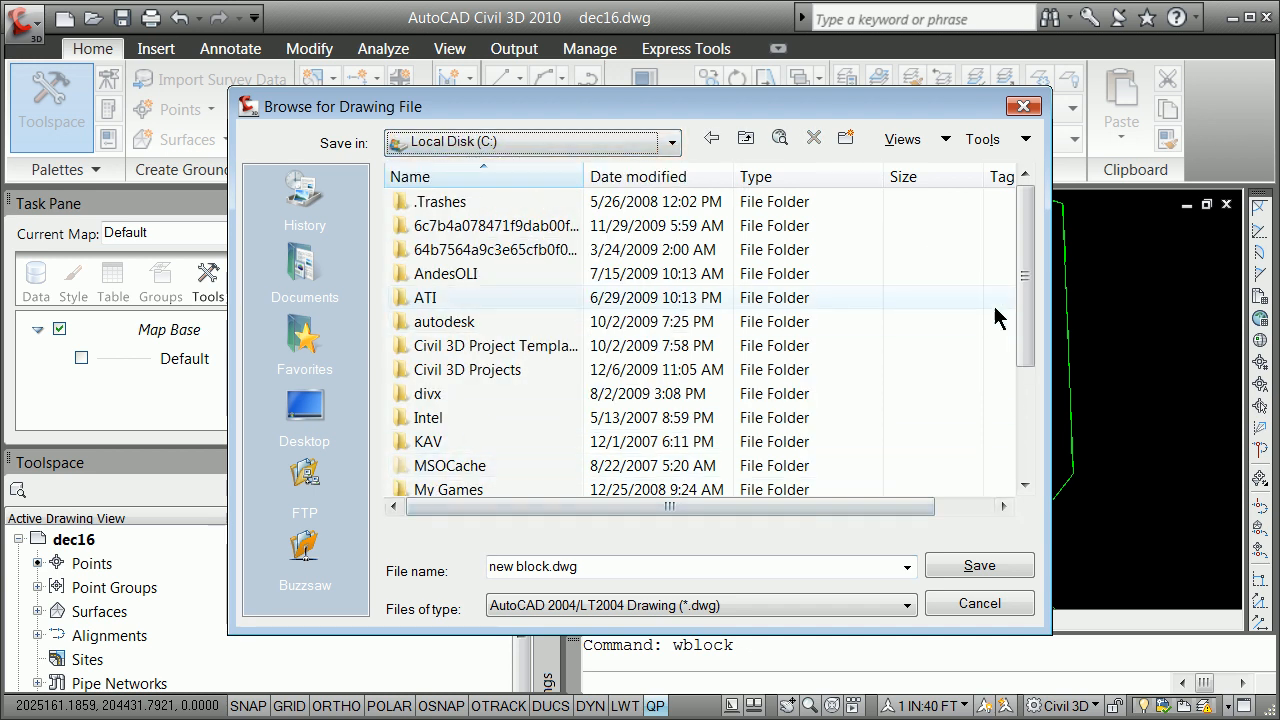
pyautogui.moveTo(1023, 289); pyautogui.dragTo(1006, 466)
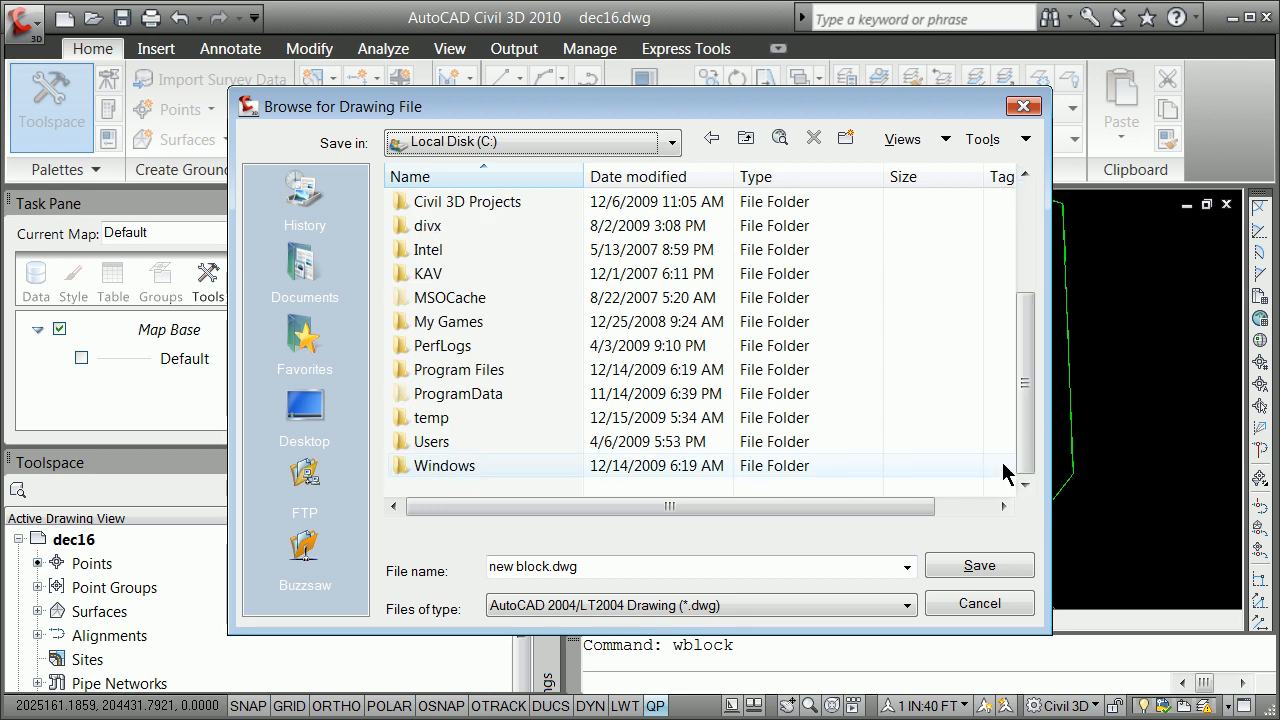
pyautogui.doubleClick(456, 442)
pyautogui.click(443, 250)
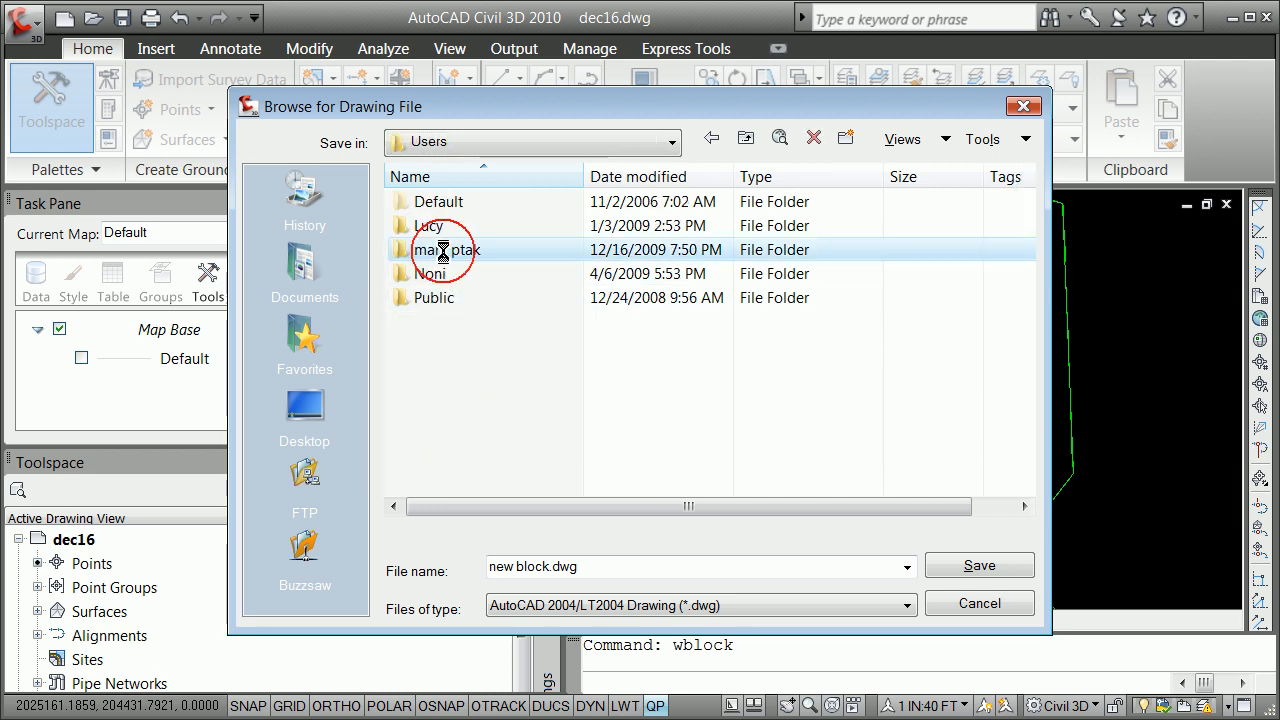
pyautogui.doubleClick(443, 250)
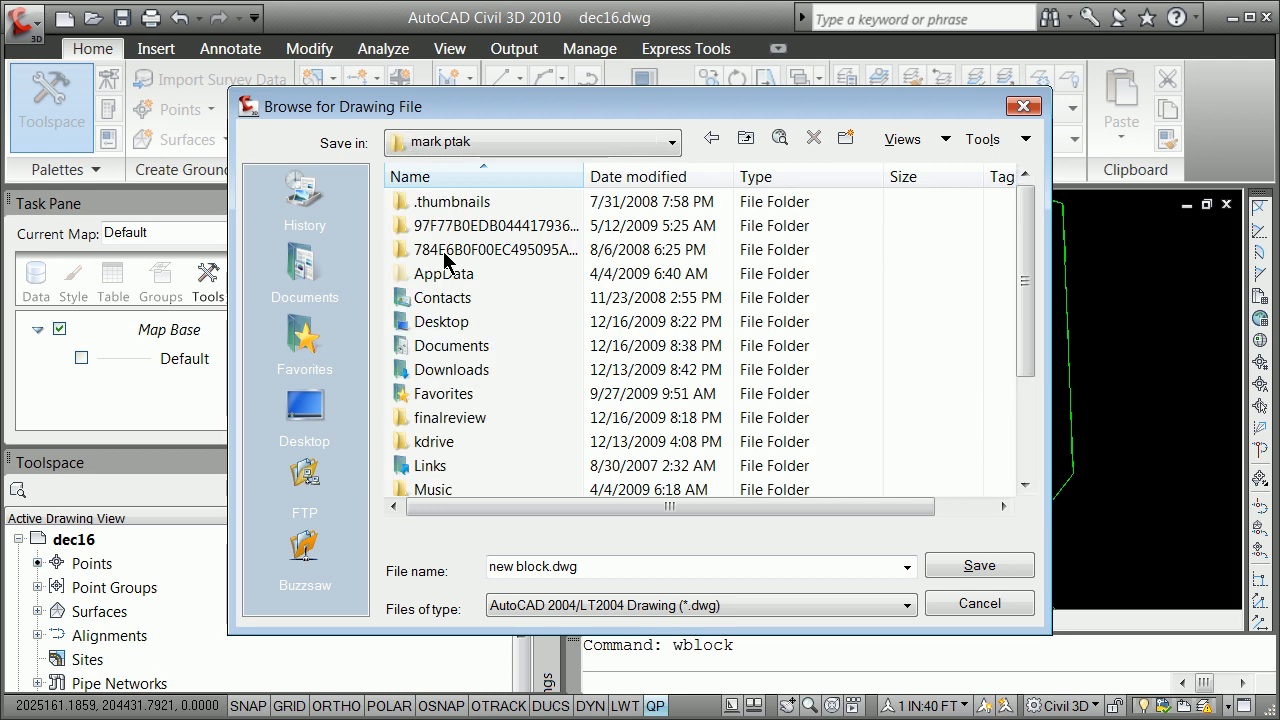
pyautogui.doubleClick(468, 418)
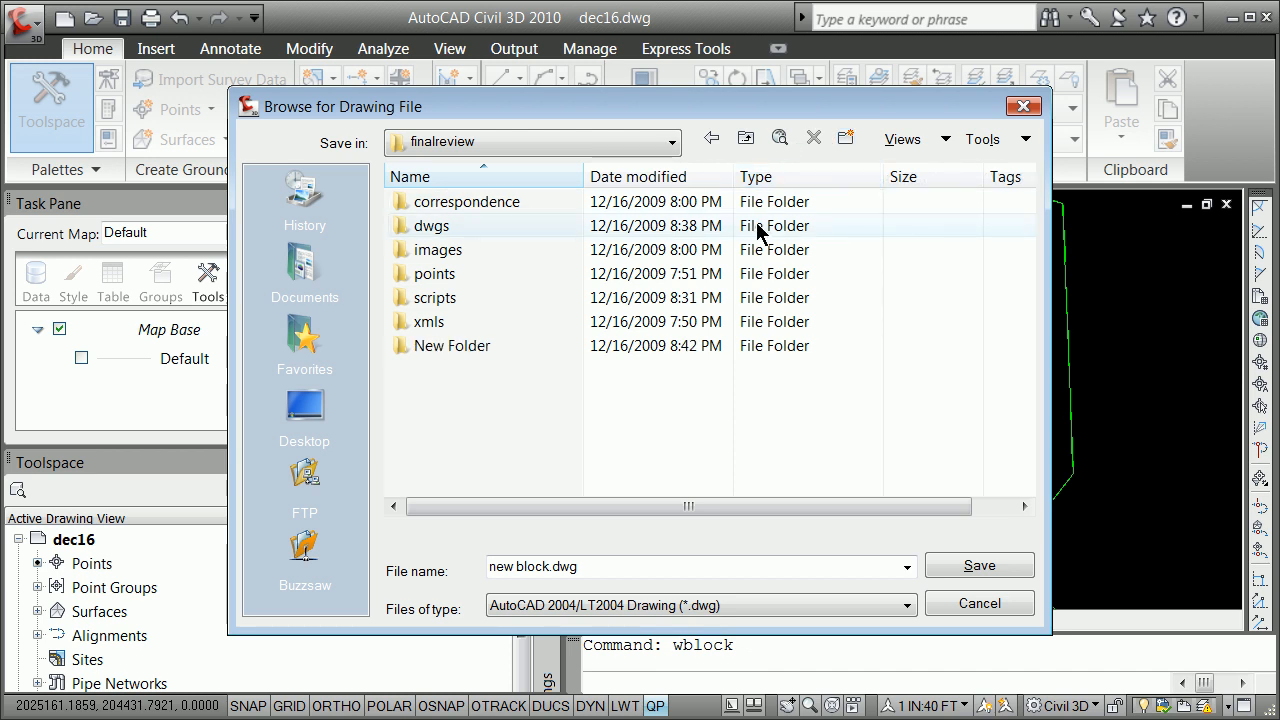
# Set the block's destination file to halign.dwg in New Folder under finalreview
pyautogui.click(452, 350)
pyautogui.doubleClick(452, 350)
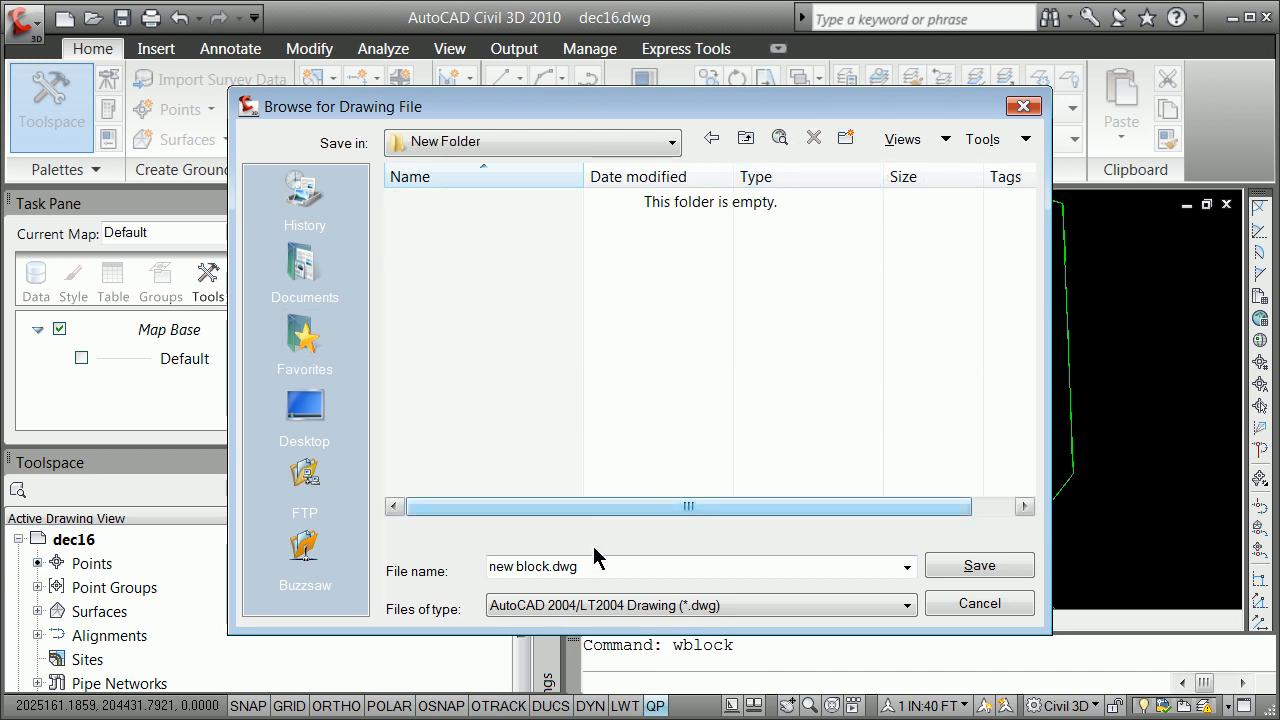
pyautogui.doubleClick(546, 573)
pyautogui.moveTo(550, 567); pyautogui.dragTo(452, 558)
pyautogui.write('halign')
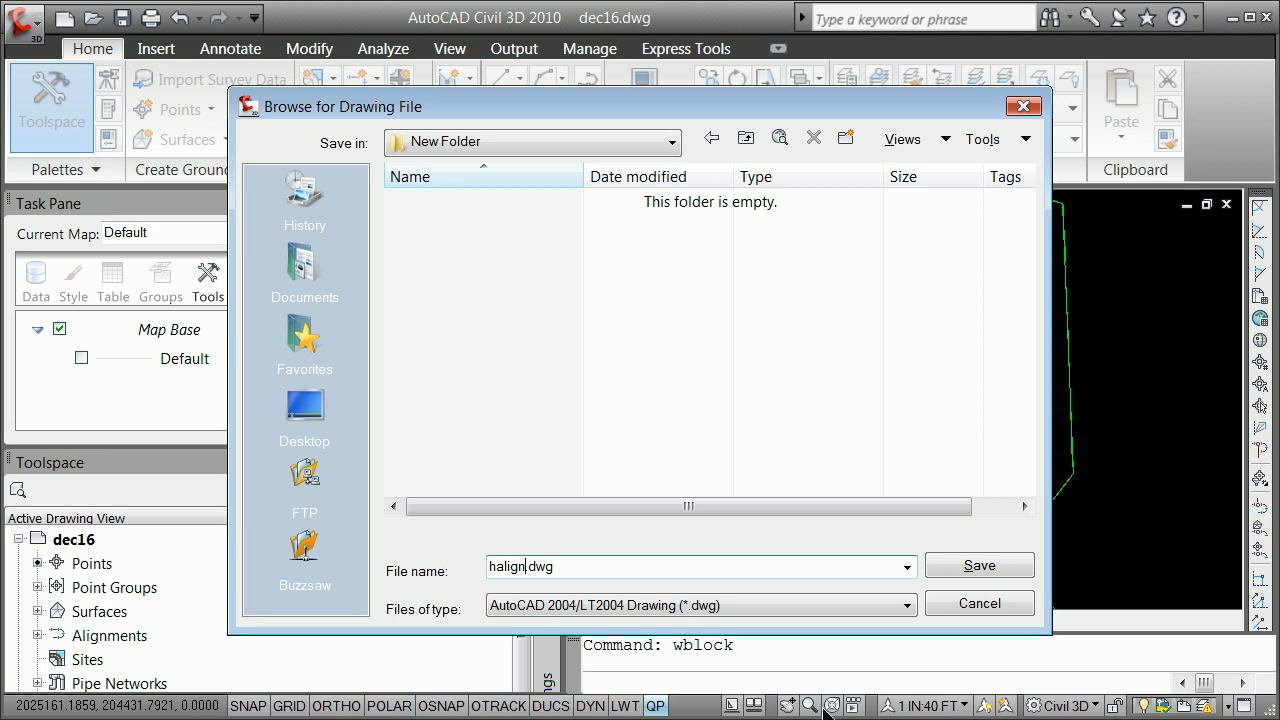
pyautogui.click(979, 566)
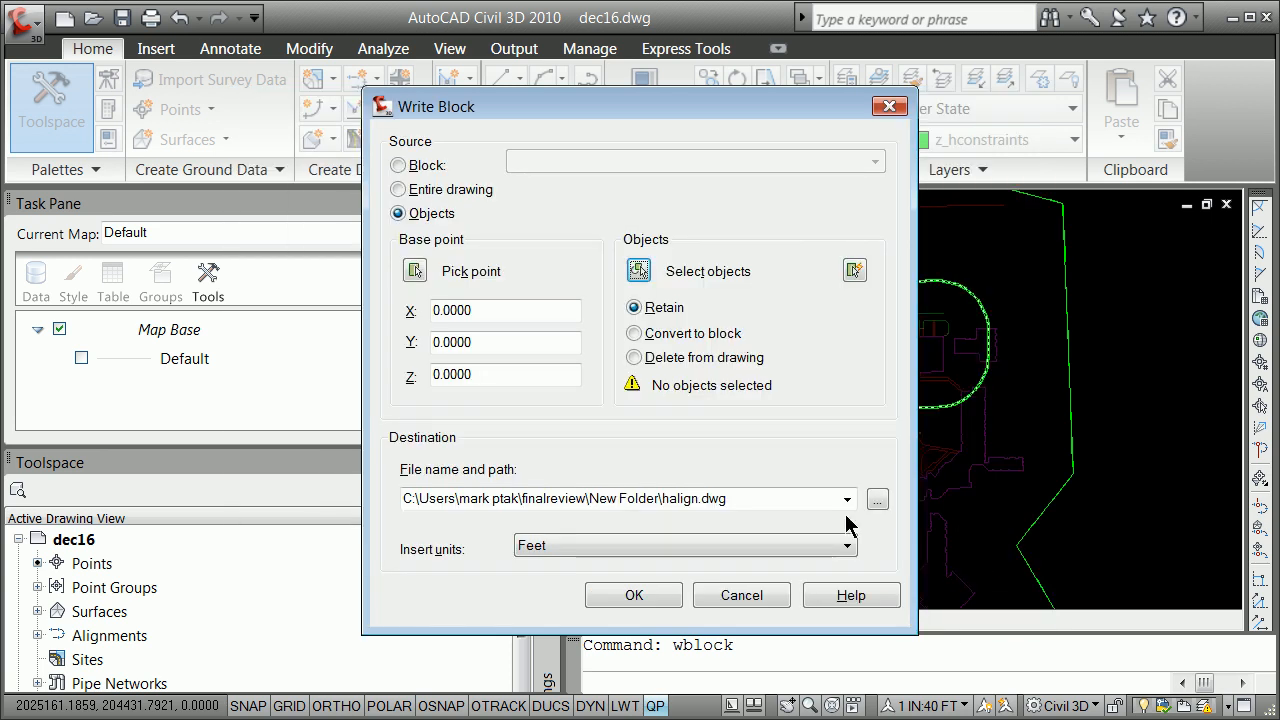
# Select the alignment polyline as the block's object and write it out, including AutoCAD Map information
pyautogui.click(638, 270)
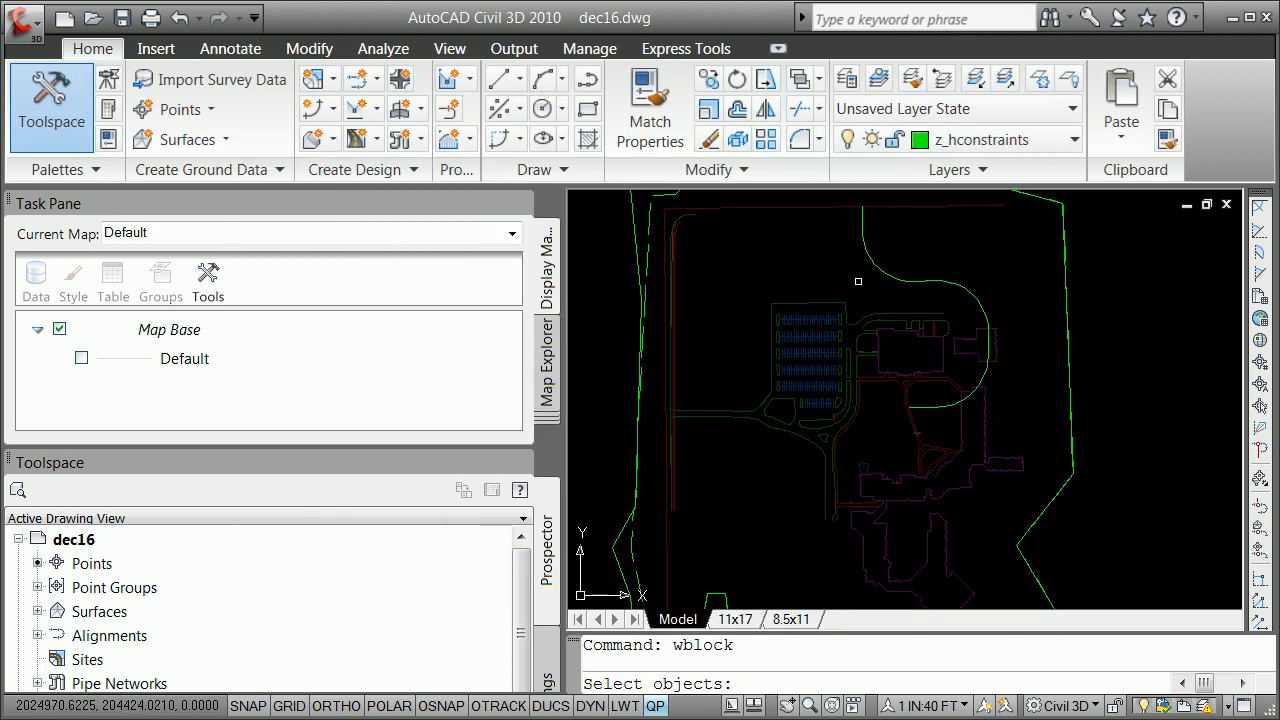
pyautogui.click(895, 278)
pyautogui.press('Return')
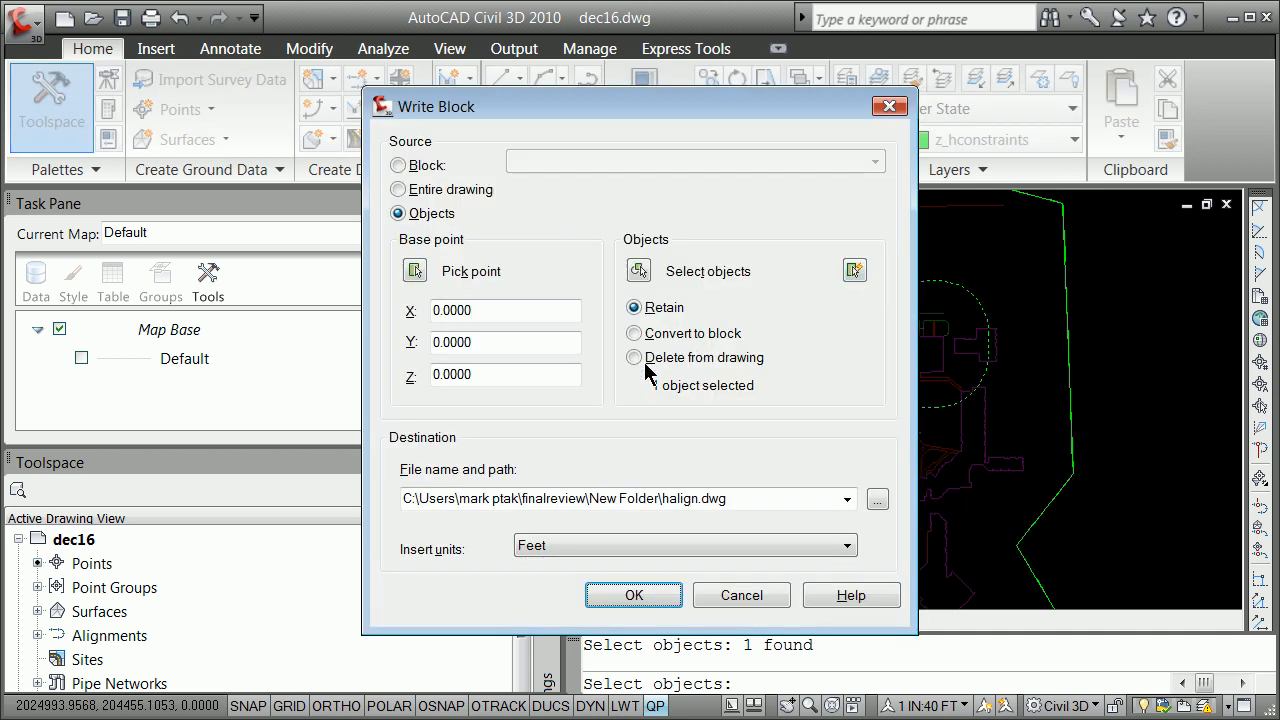
pyautogui.click(650, 598)
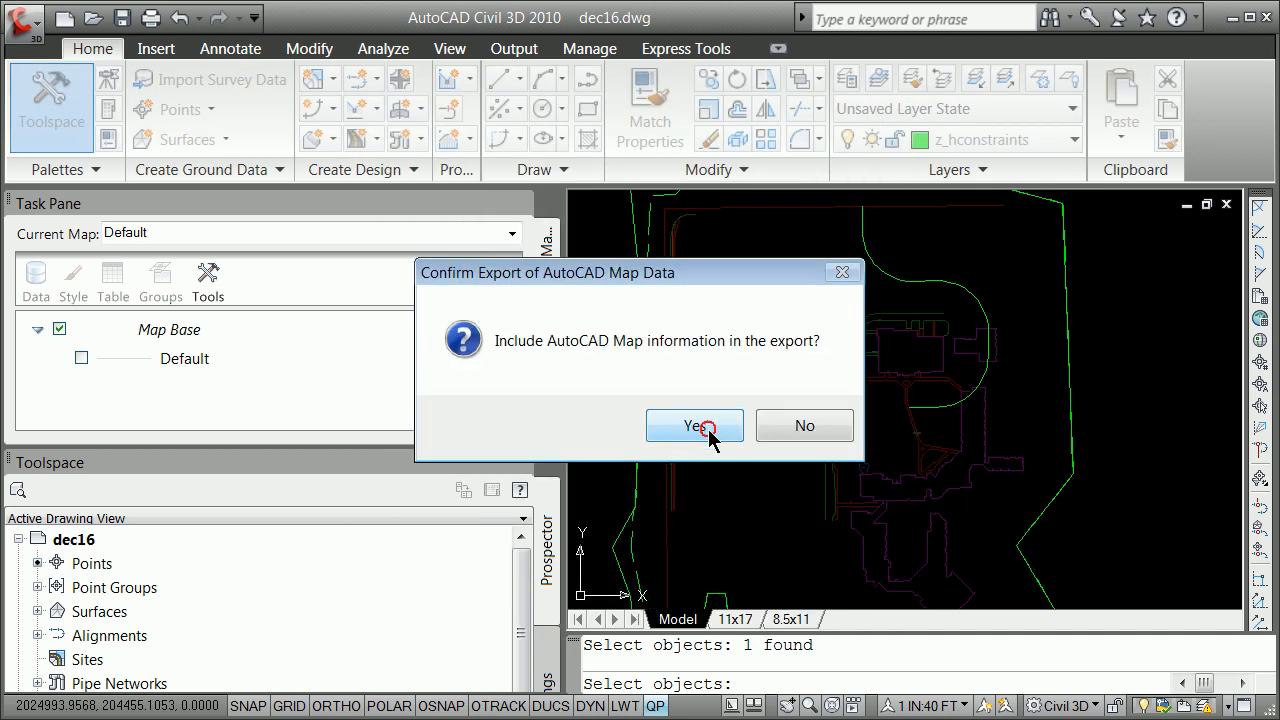
pyautogui.click(708, 429)
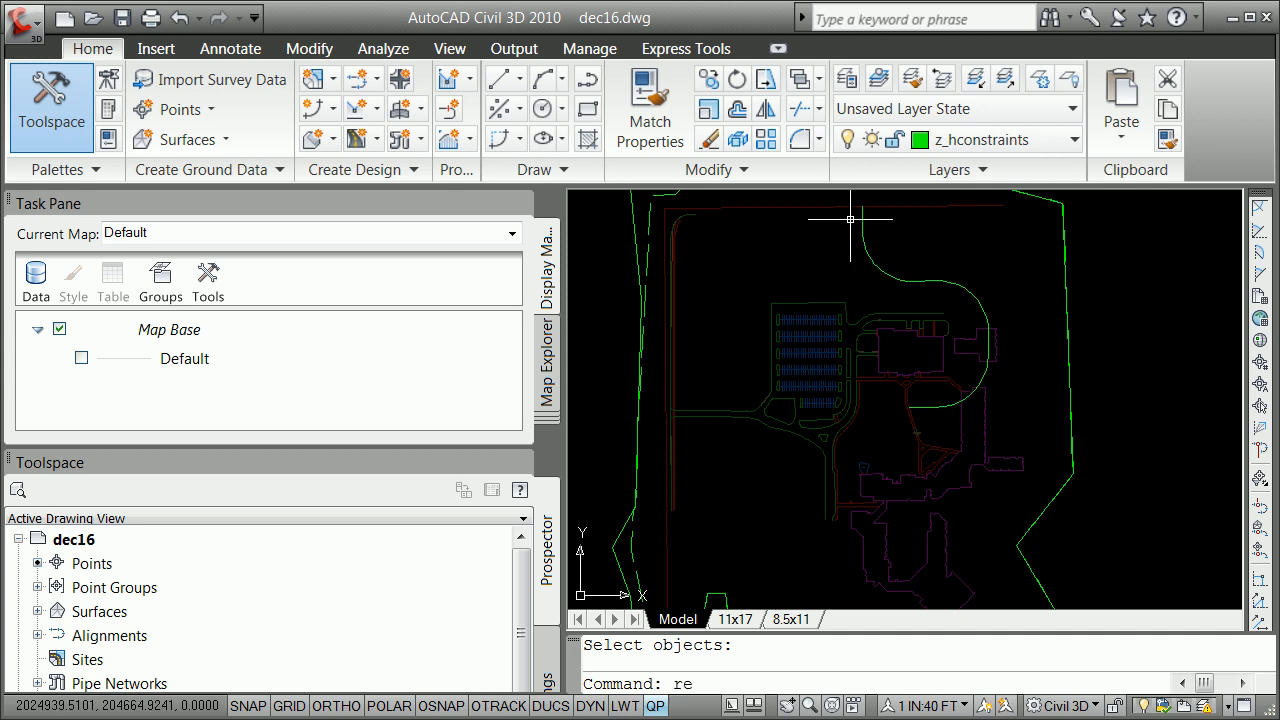
# Create a new layer named z_views and make it the current layer
pyautogui.press('Escape')
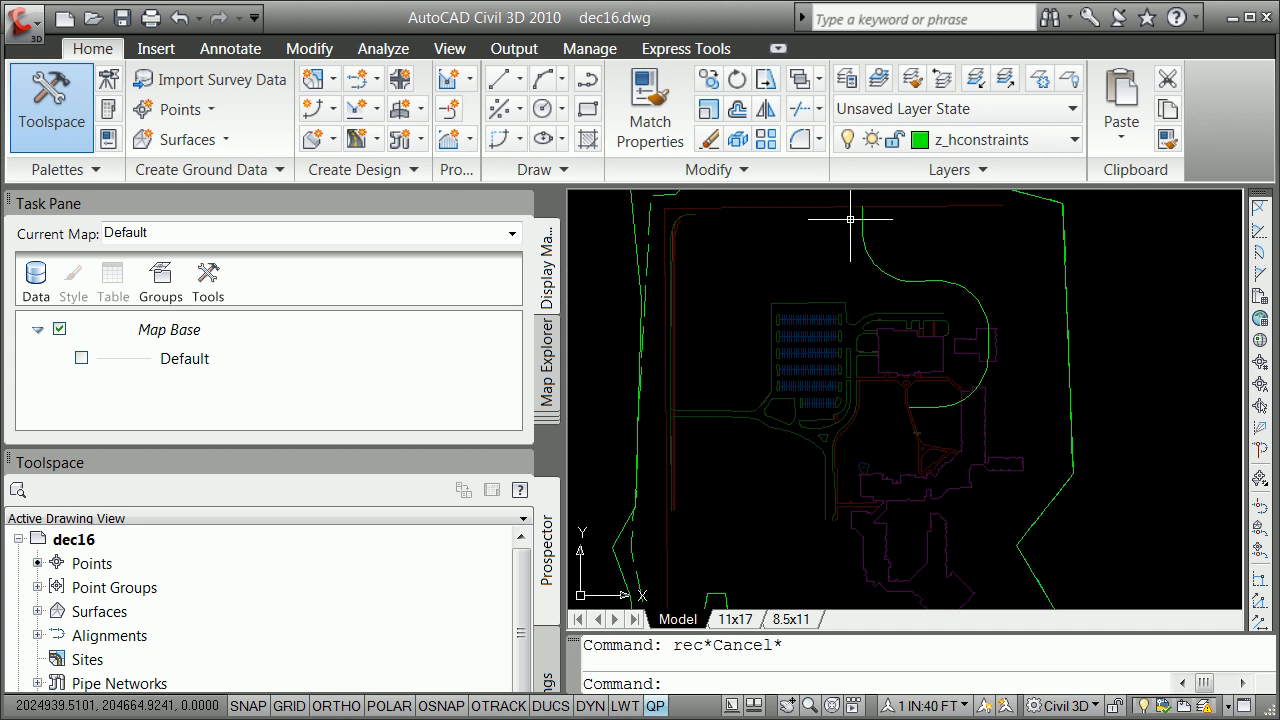
pyautogui.click(846, 78)
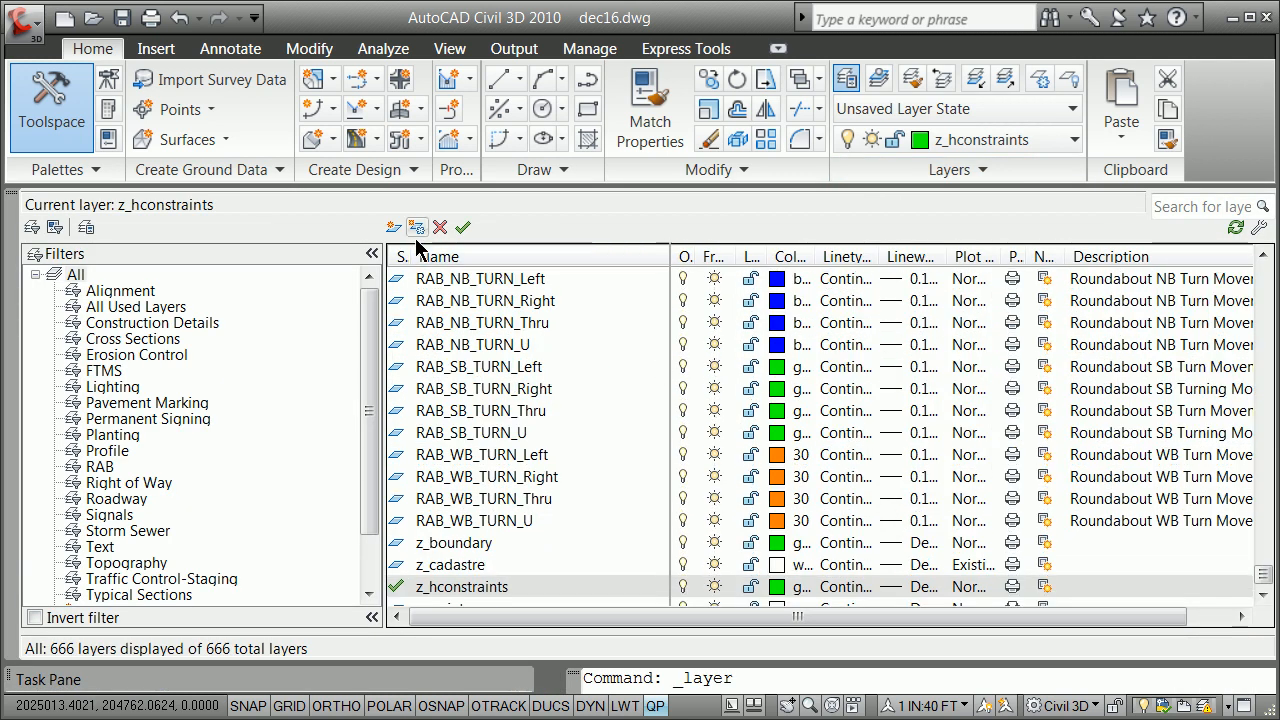
pyautogui.click(394, 227)
pyautogui.write('z')
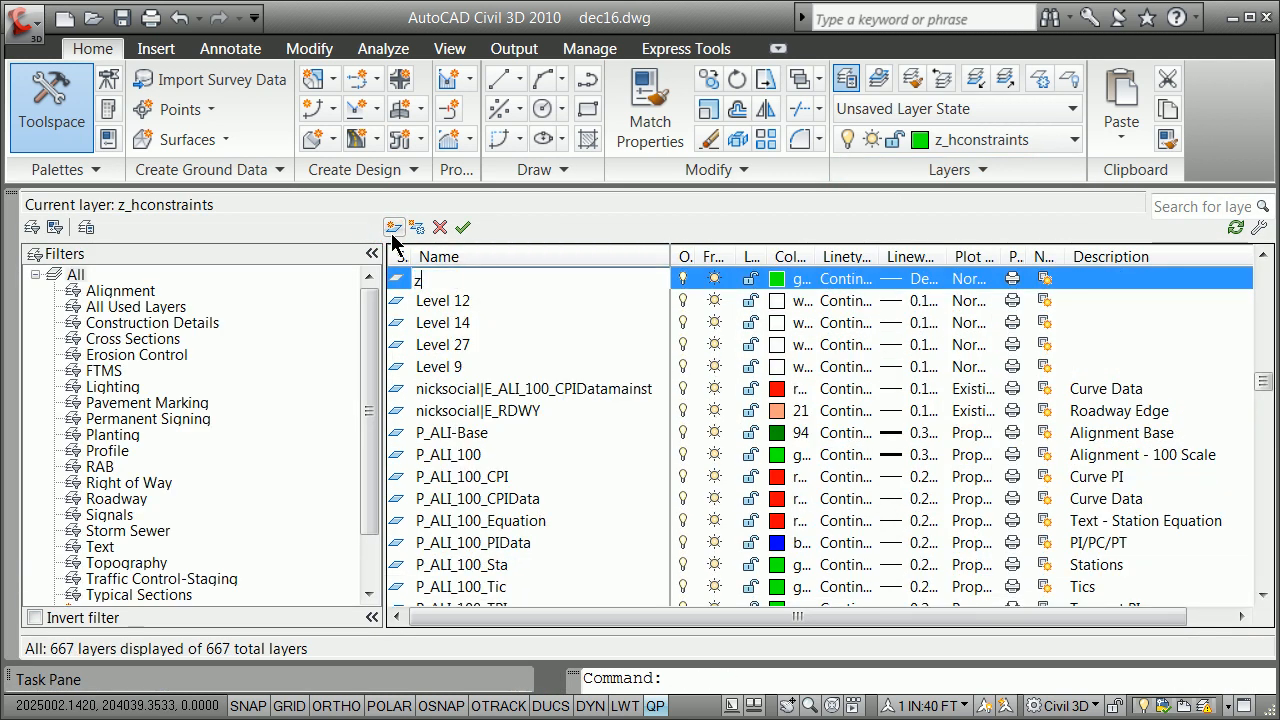
pyautogui.write('_view')
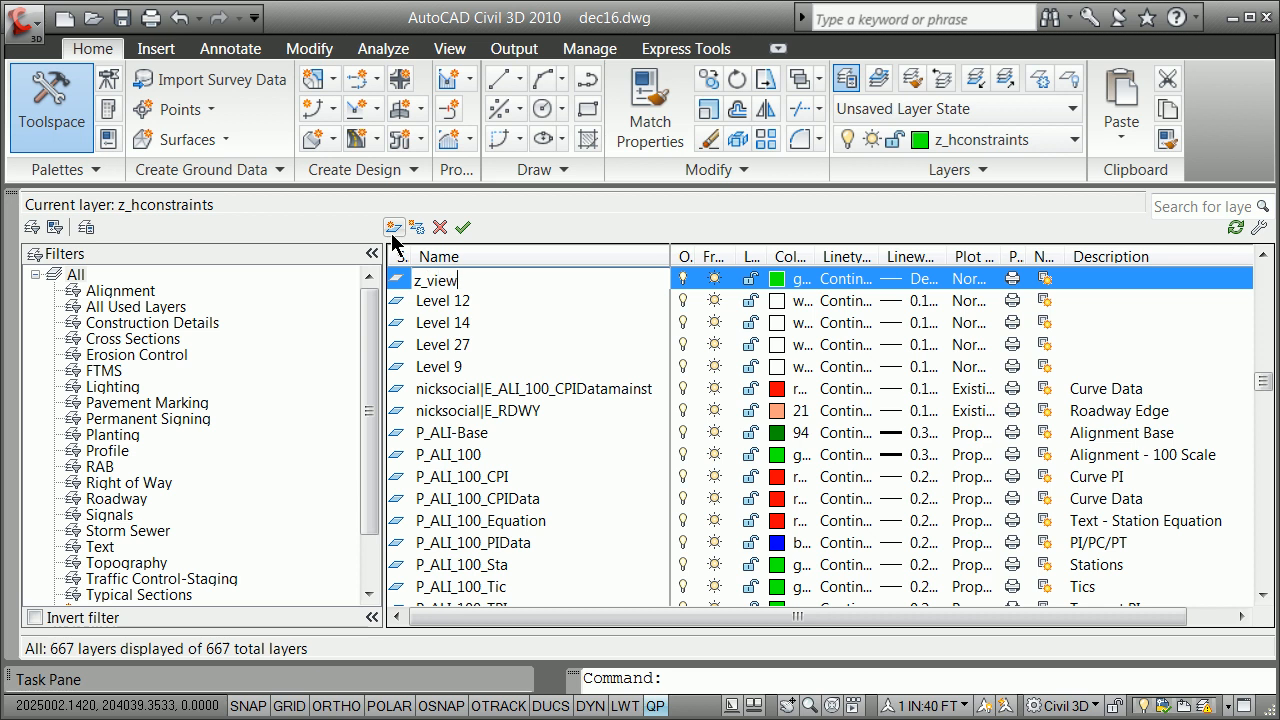
pyautogui.write('s')
pyautogui.click(396, 280)
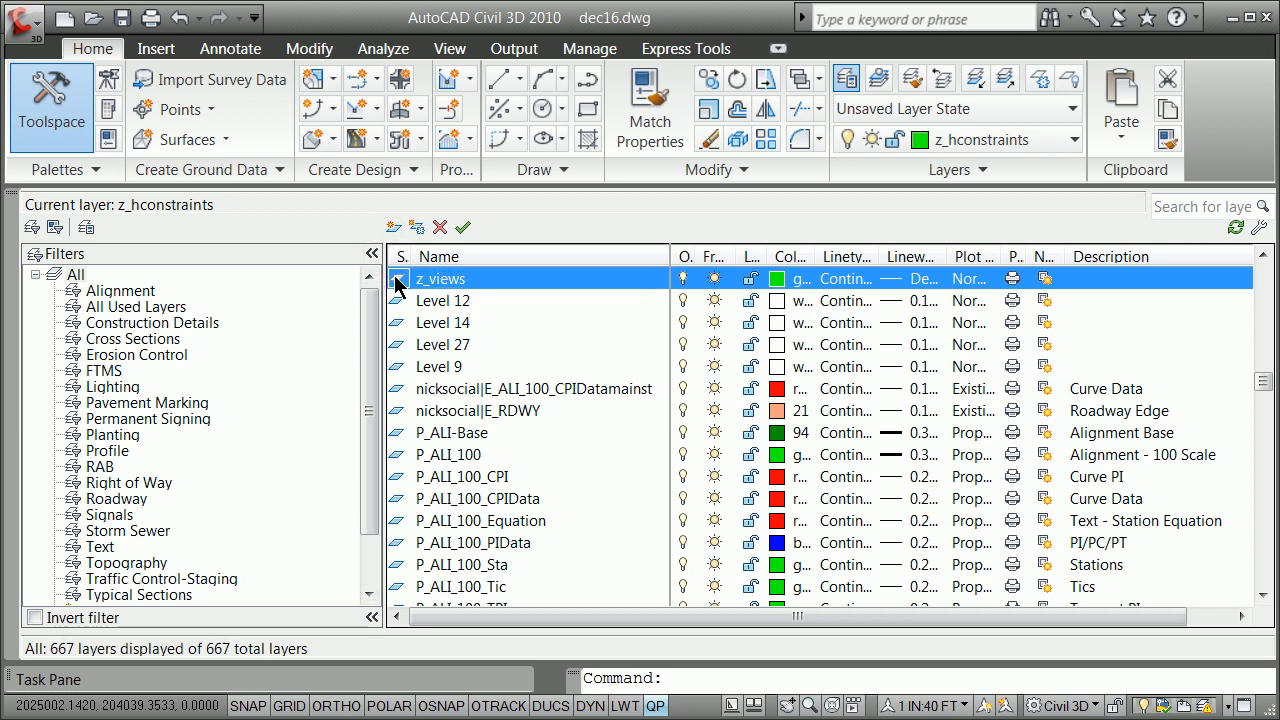
pyautogui.click(402, 282)
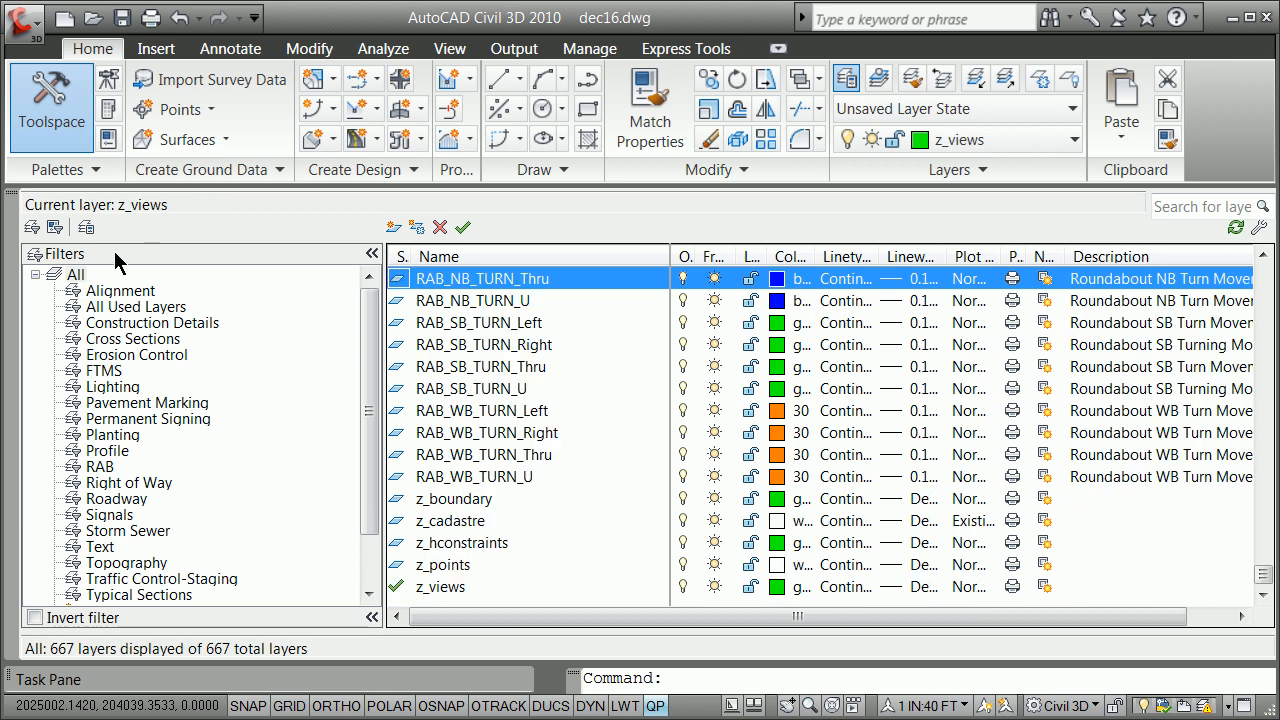
# Close the layer manager and draw a 600 by 170 rectangle over the north end of the alignment
pyautogui.click(14, 198)
pyautogui.press('Escape')
pyautogui.write('rec')
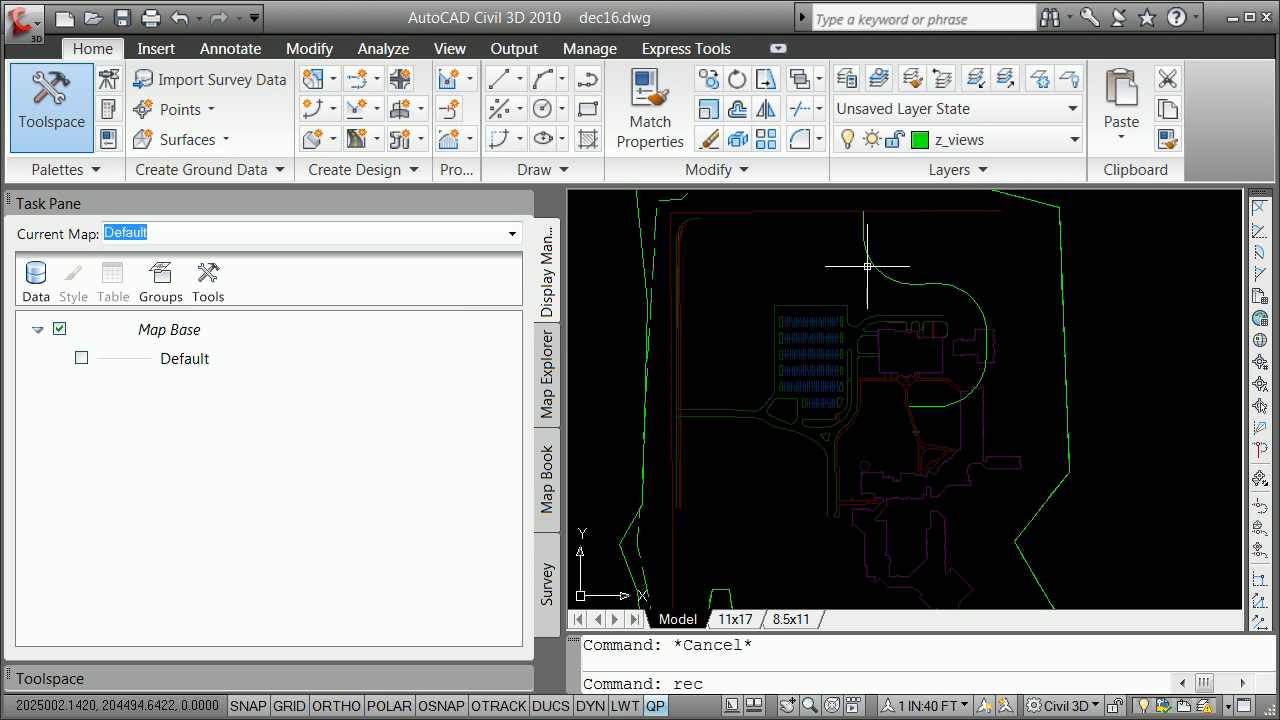
pyautogui.press('Return')
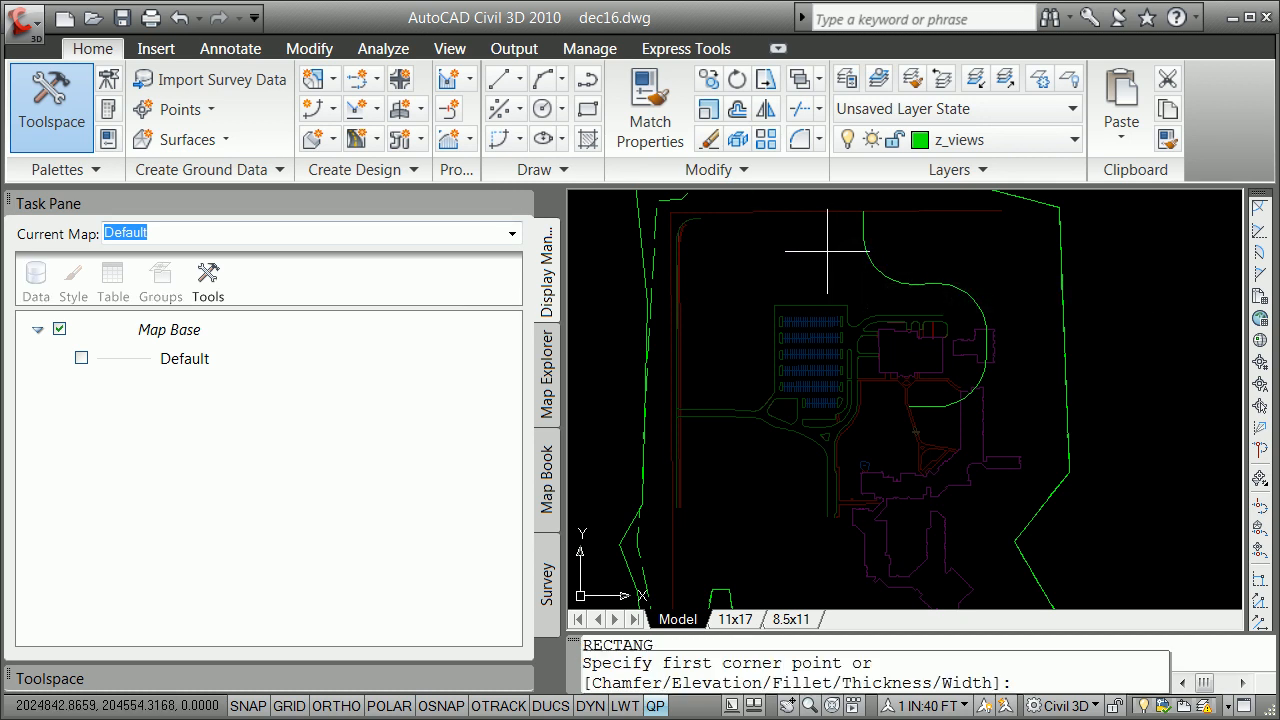
pyautogui.click(828, 247)
pyautogui.write('@')
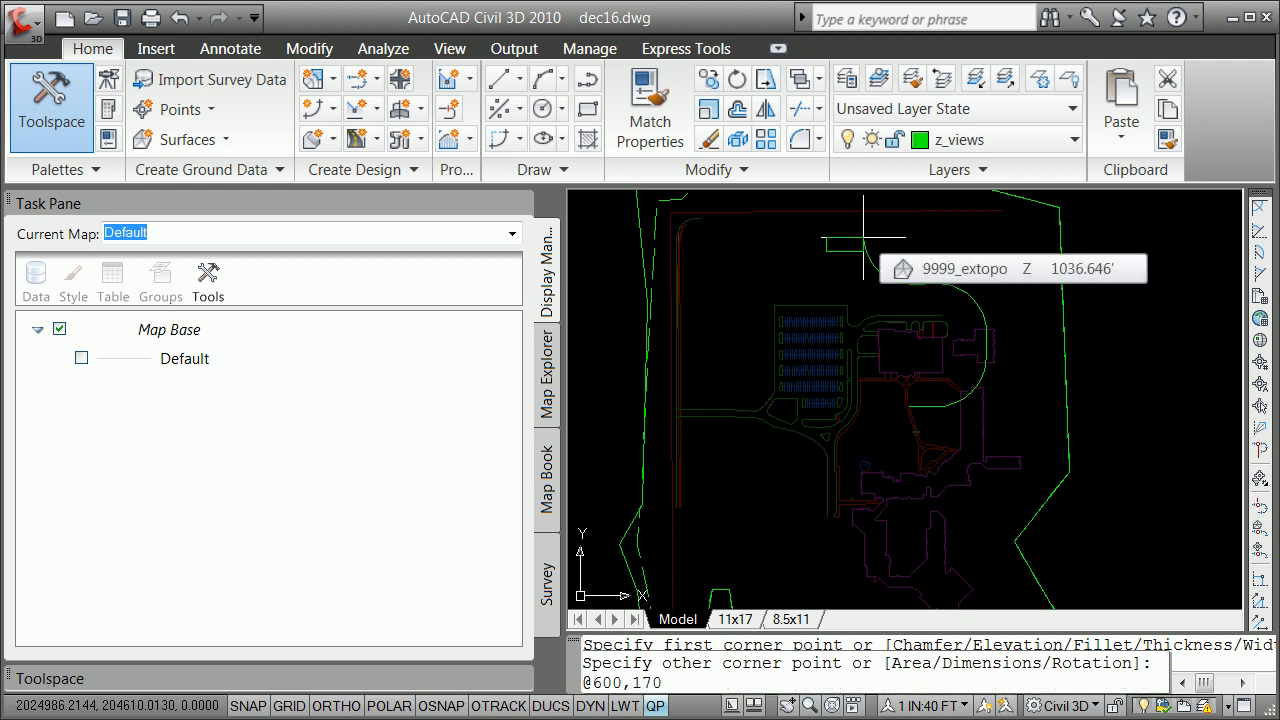
pyautogui.write('600,170')
pyautogui.press('Return')
# Rotate the rectangle about its southwest corner to about 327 degrees so it slopes down along the alignment
pyautogui.write('rota')
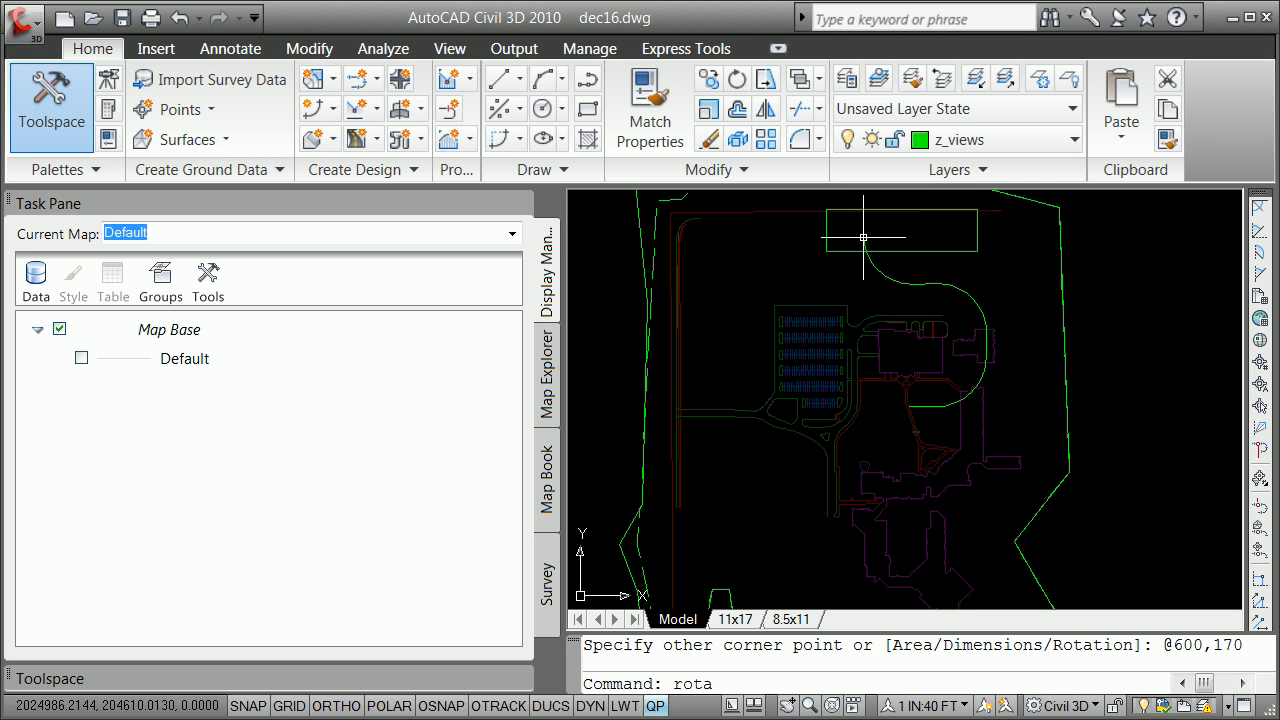
pyautogui.write('te')
pyautogui.press('Return')
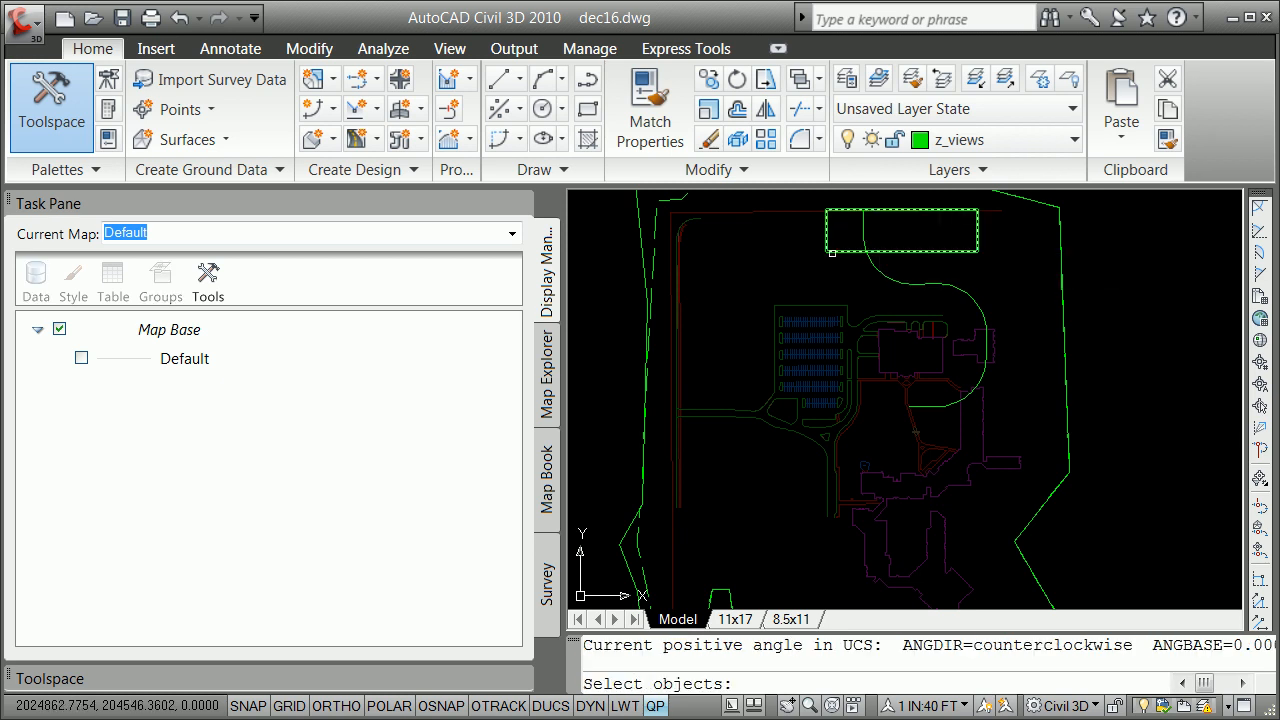
pyautogui.click(829, 247)
pyautogui.click(800, 215)
pyautogui.press('Return')
pyautogui.click(827, 248)
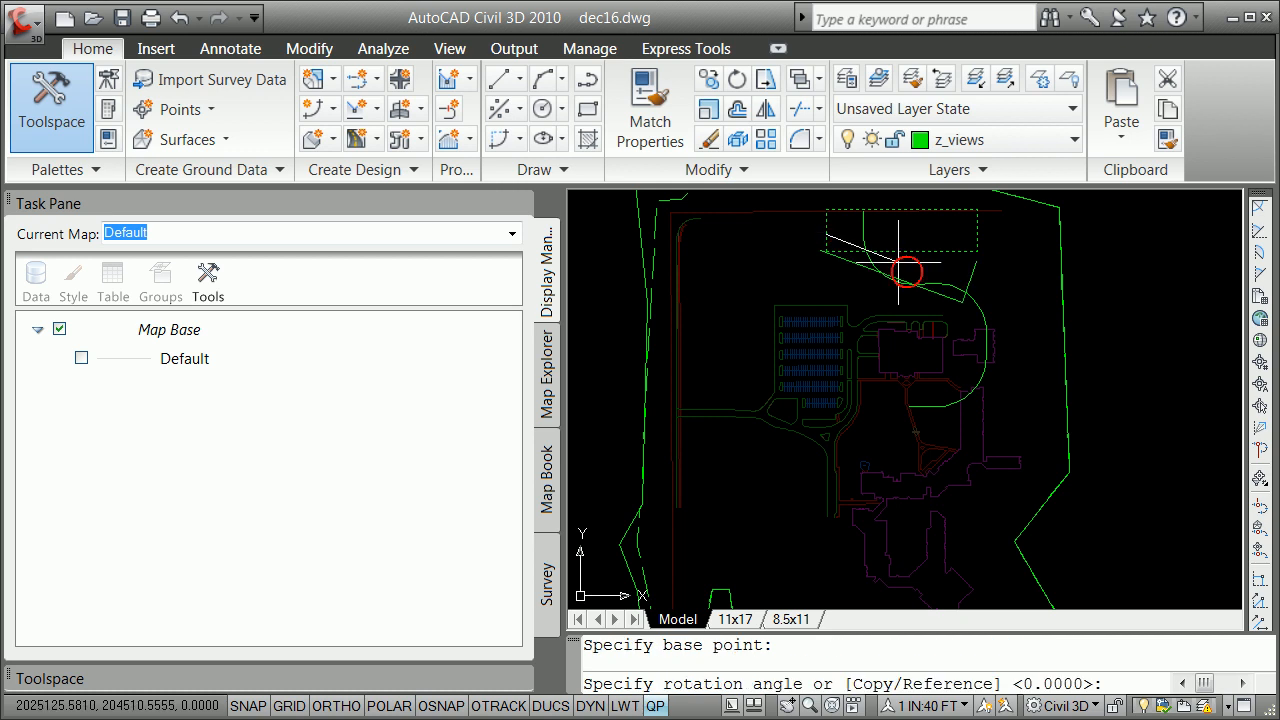
pyautogui.click(914, 287)
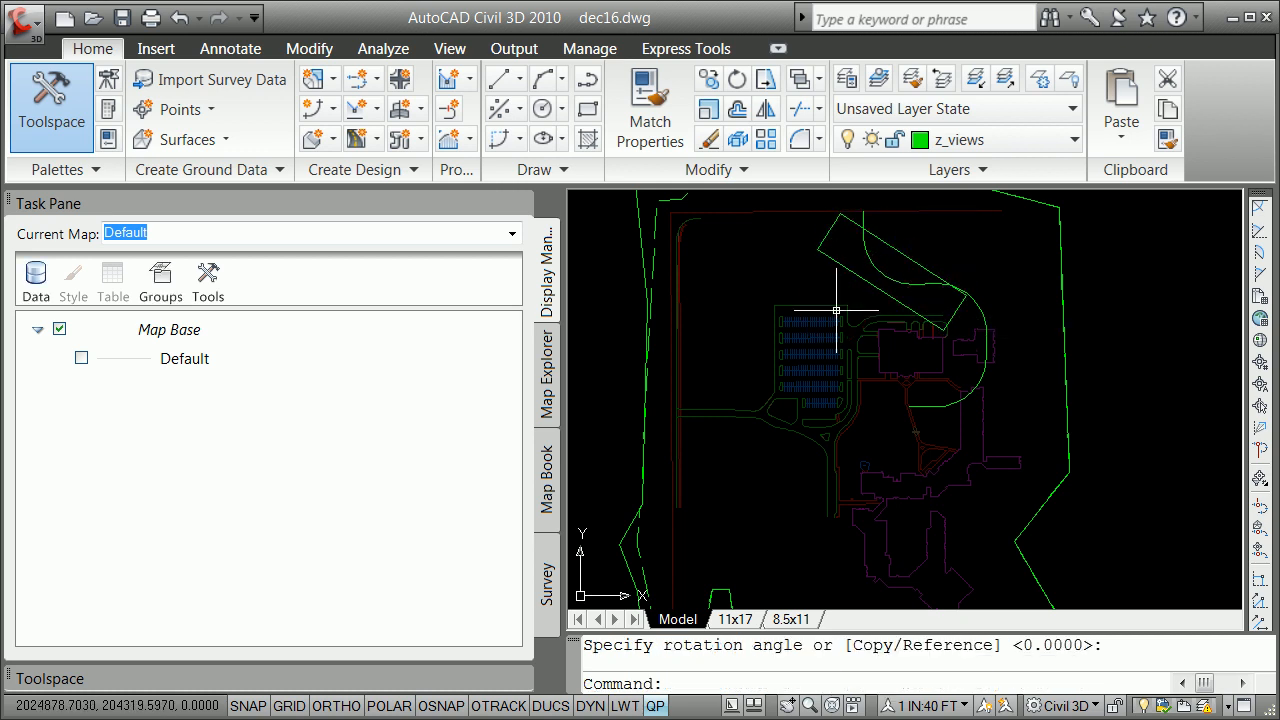
# Move the rotated rectangle slightly northeast over the first part of the alignment
pyautogui.write('move')
pyautogui.press('Return')
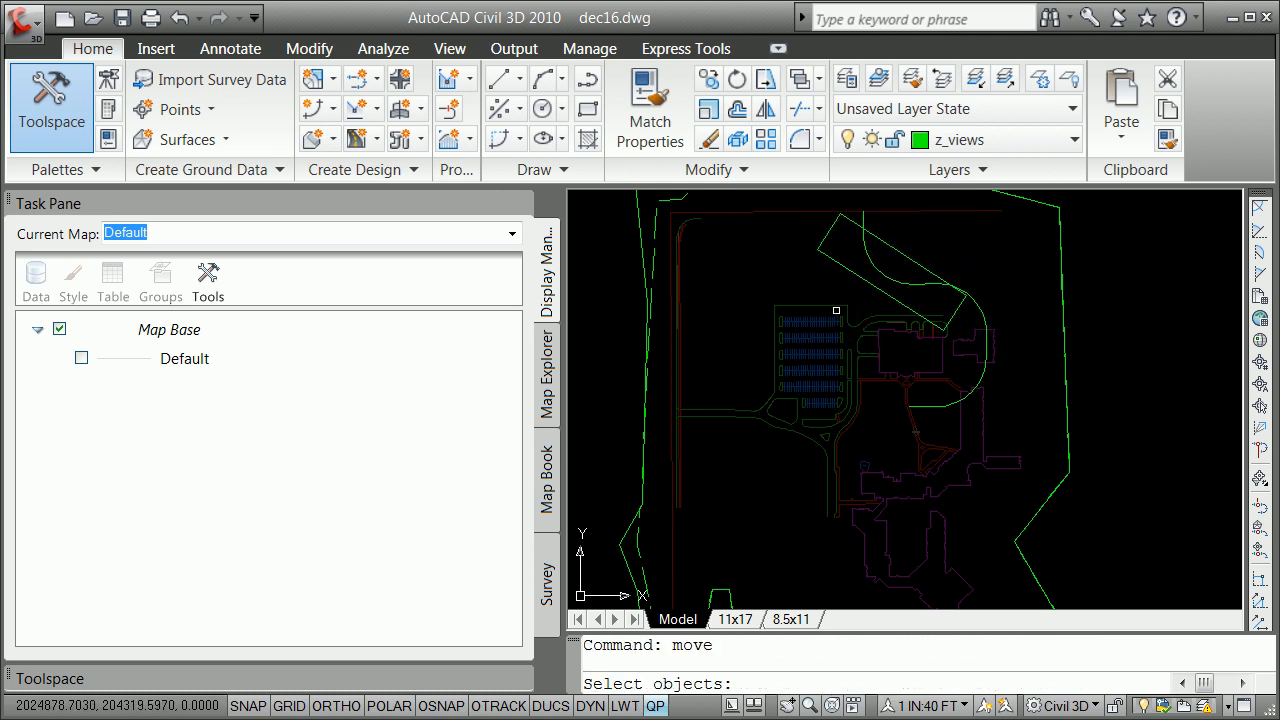
pyautogui.click(914, 257)
pyautogui.press('Return')
pyautogui.click(963, 294)
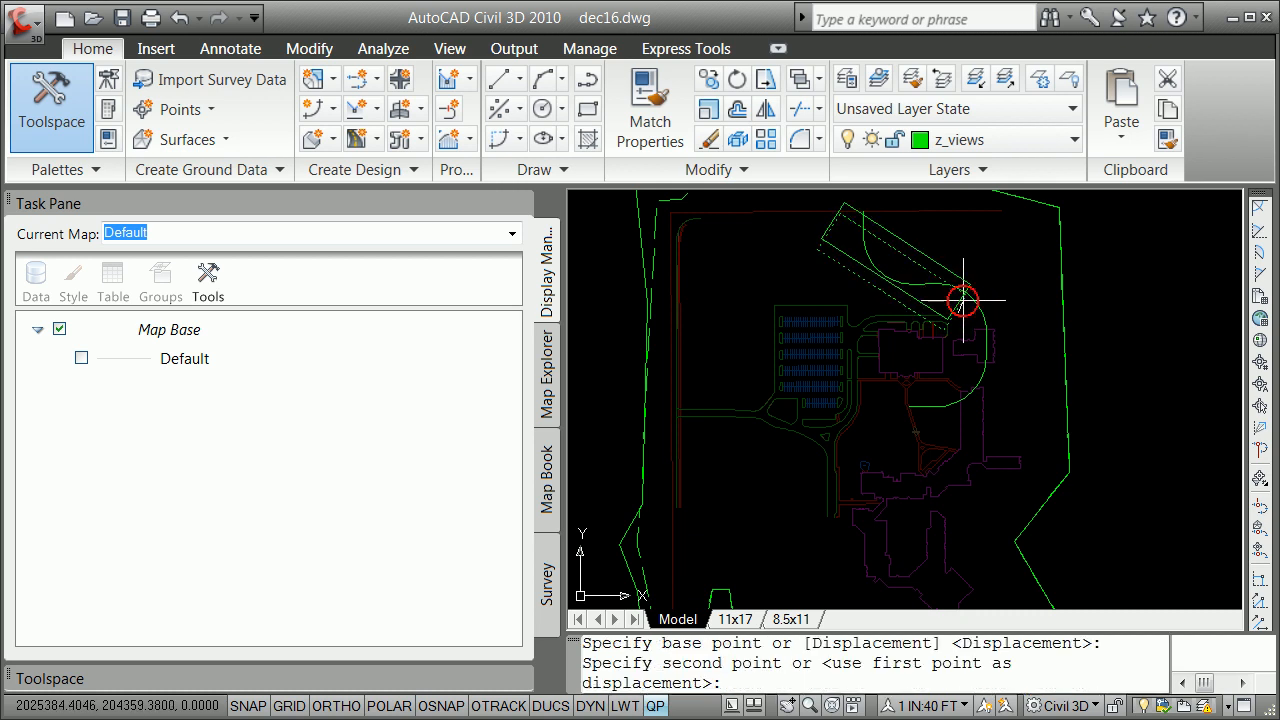
pyautogui.click(973, 290)
# Rotate the rectangle by about 344 degrees around a point near its northwest end to follow the alignment more steeply
pyautogui.write('rota')
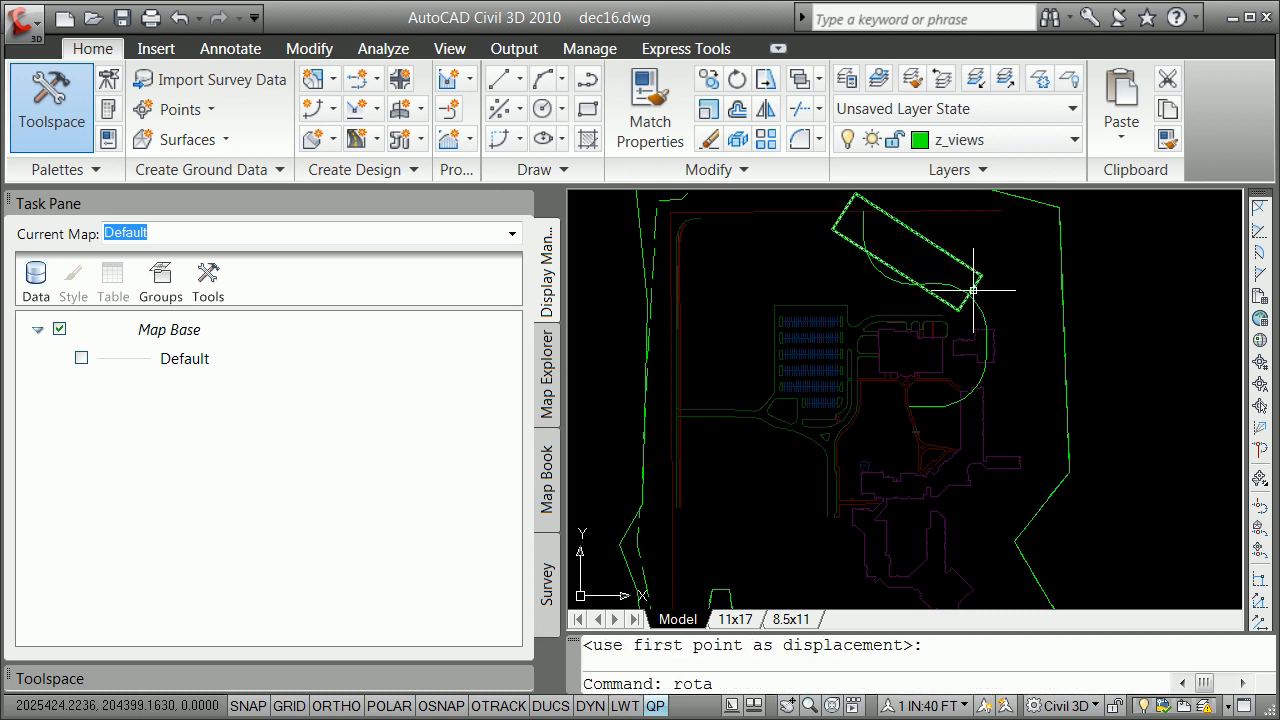
pyautogui.write('te')
pyautogui.press('Return')
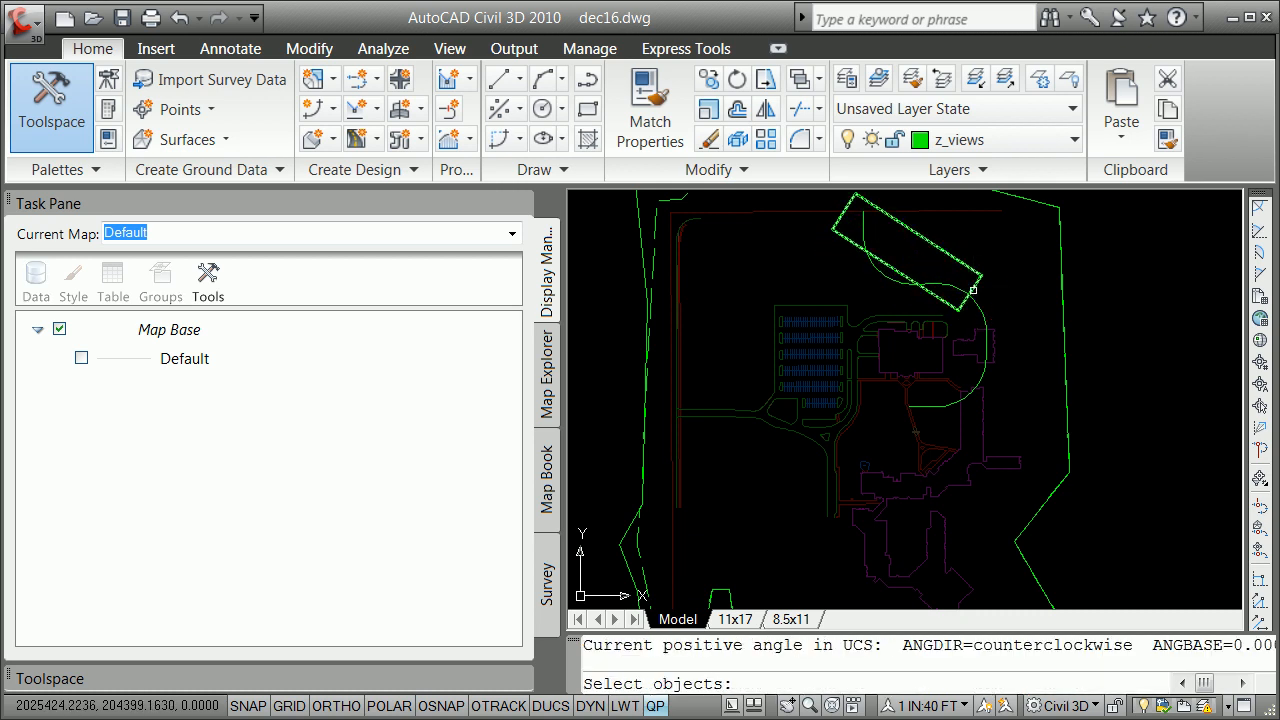
pyautogui.click(903, 234)
pyautogui.rightClick(868, 228)
pyautogui.click(847, 211)
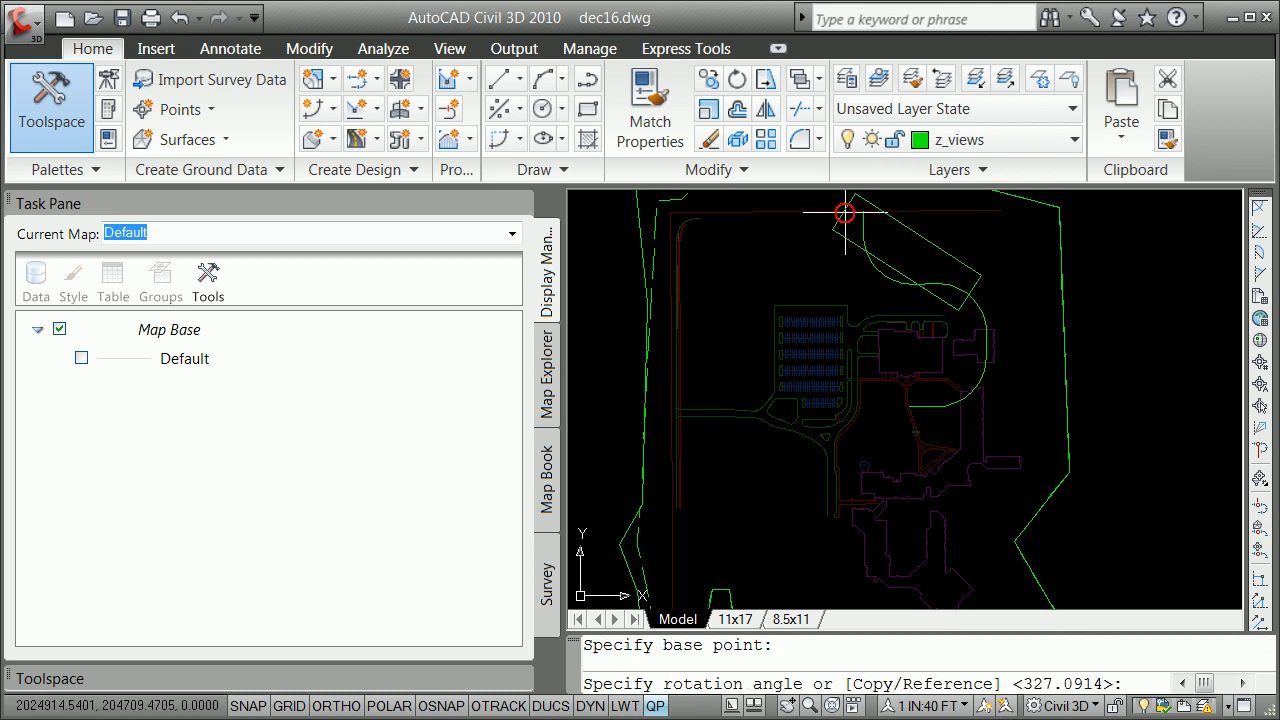
pyautogui.click(966, 255)
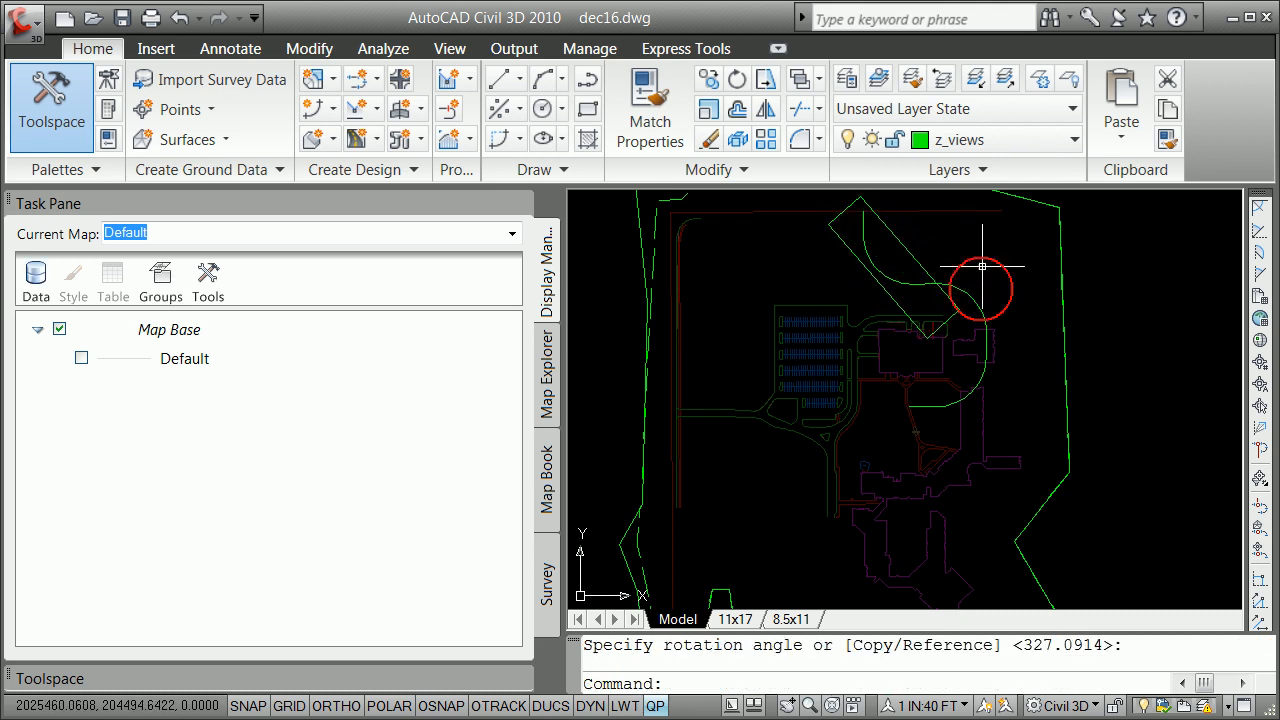
# Move the rectangle slightly northwest so it encloses the alignment's northern start
pyautogui.write('move')
pyautogui.press('Return')
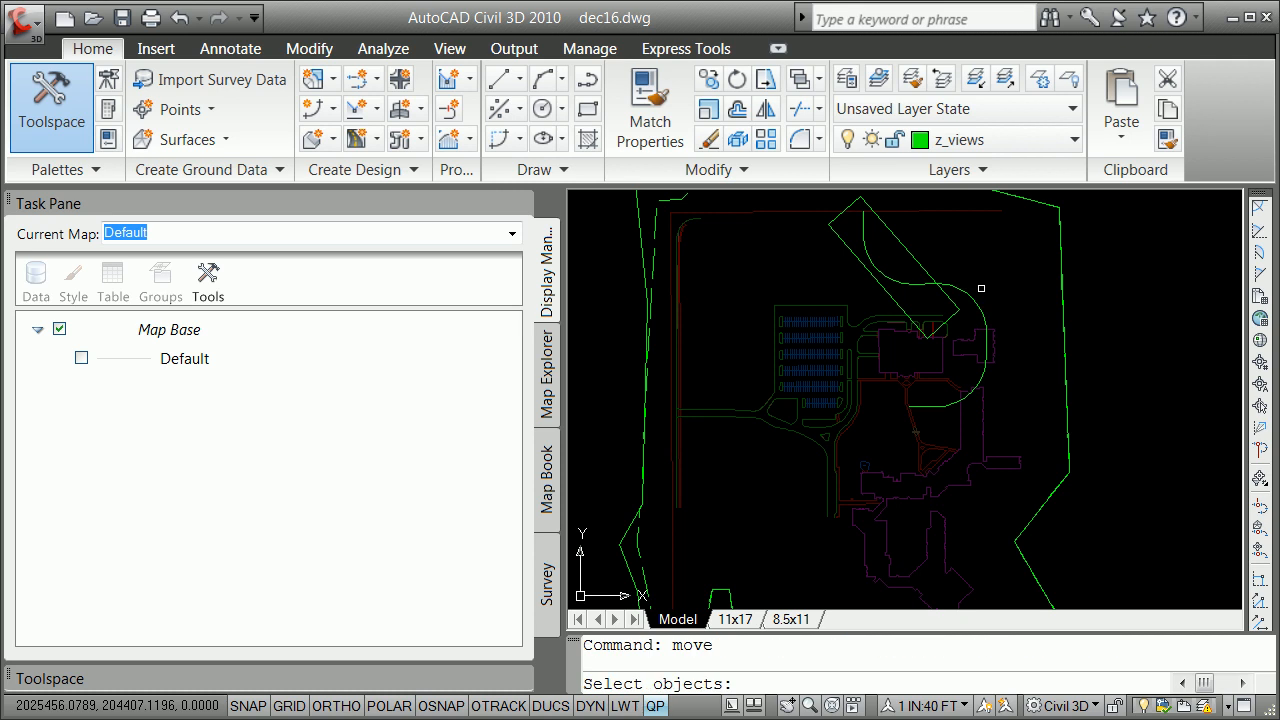
pyautogui.click(944, 305)
pyautogui.press('Return')
pyautogui.click(950, 300)
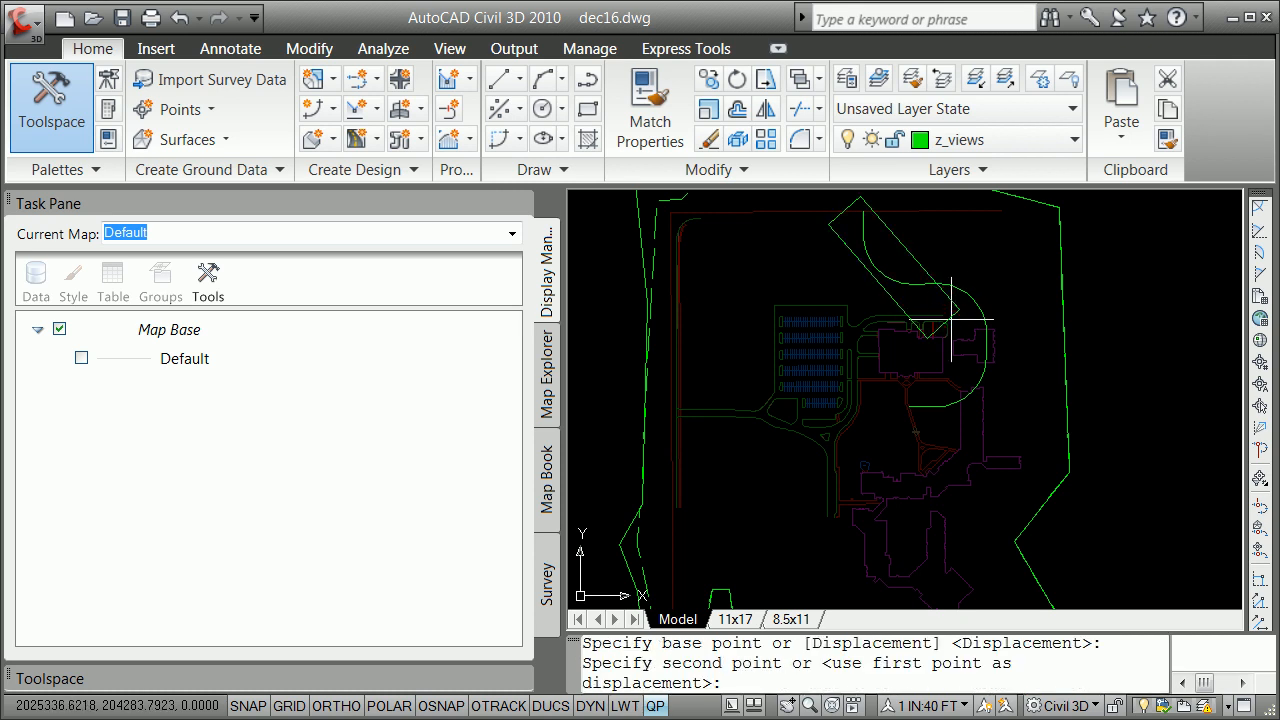
pyautogui.click(920, 257)
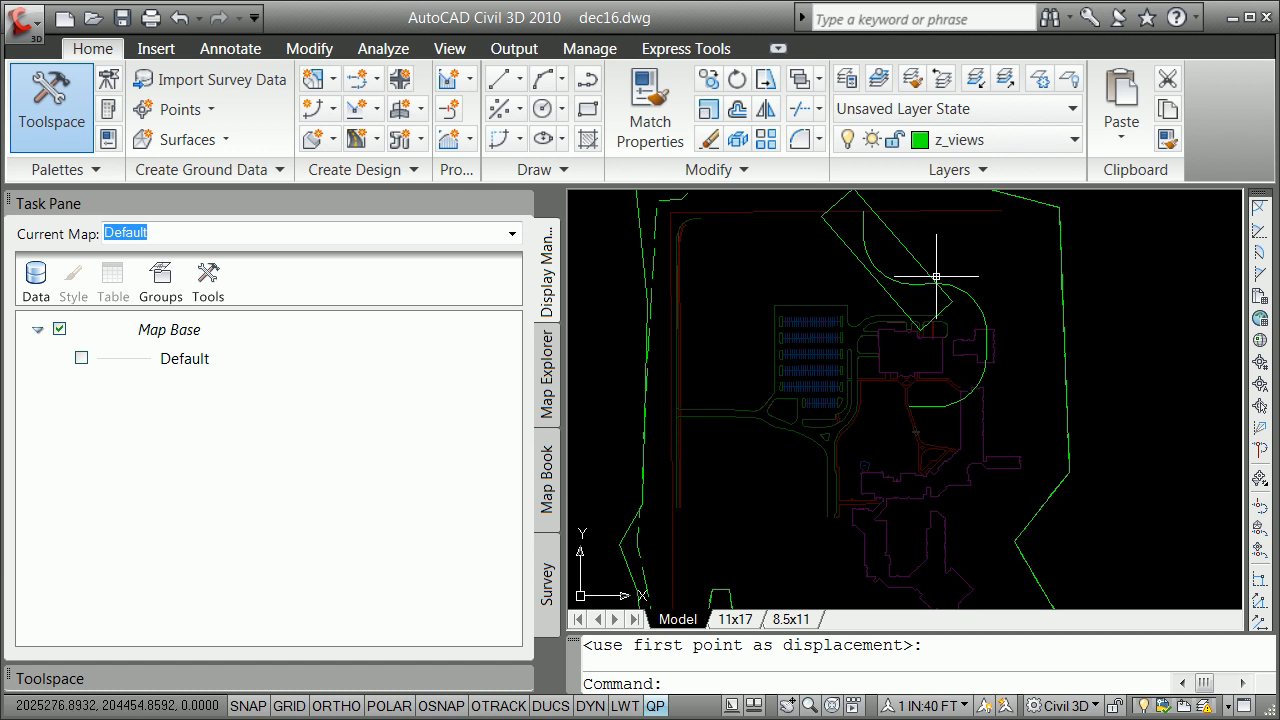
# Copy the rectangle southeast over the alignment's eastern curve, overlapping the first rectangle's end
pyautogui.moveTo(956, 347)
pyautogui.write('copy')
pyautogui.press('Return')
pyautogui.click(935, 315)
pyautogui.press('Return')
pyautogui.click(951, 301)
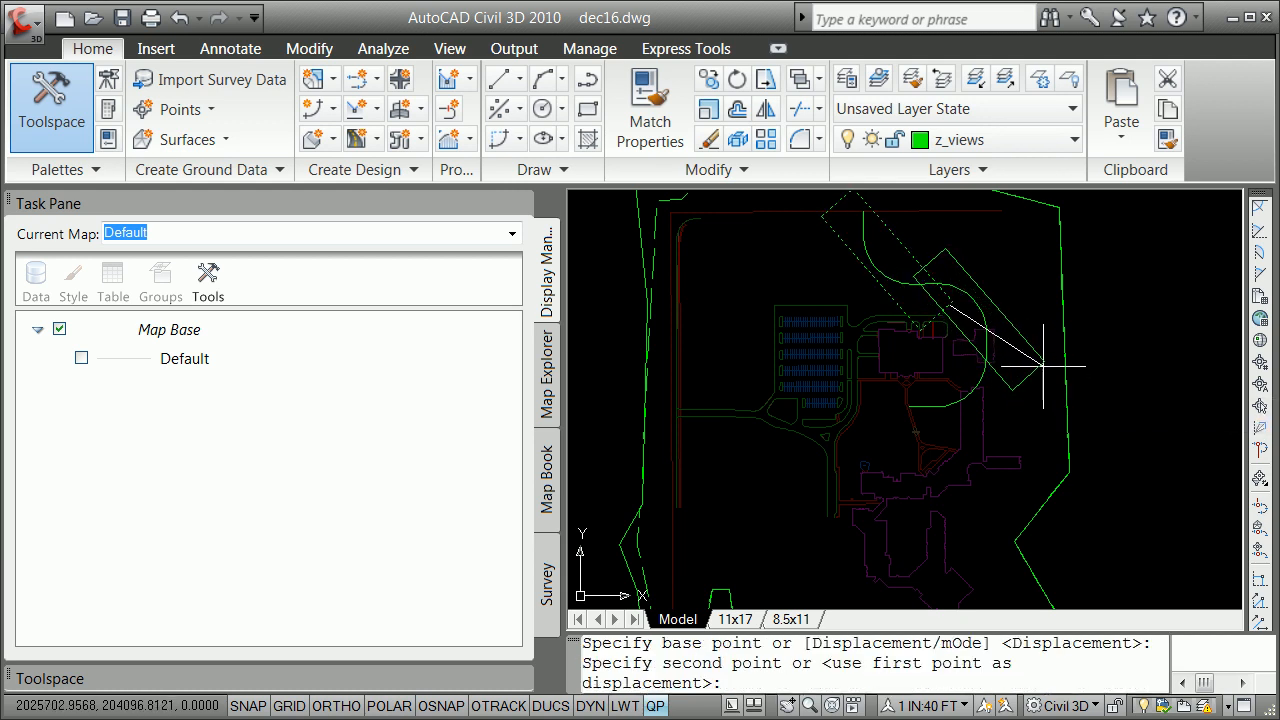
pyautogui.click(1043, 367)
pyautogui.press('Return')
pyautogui.write('rotate')
pyautogui.press('Return')
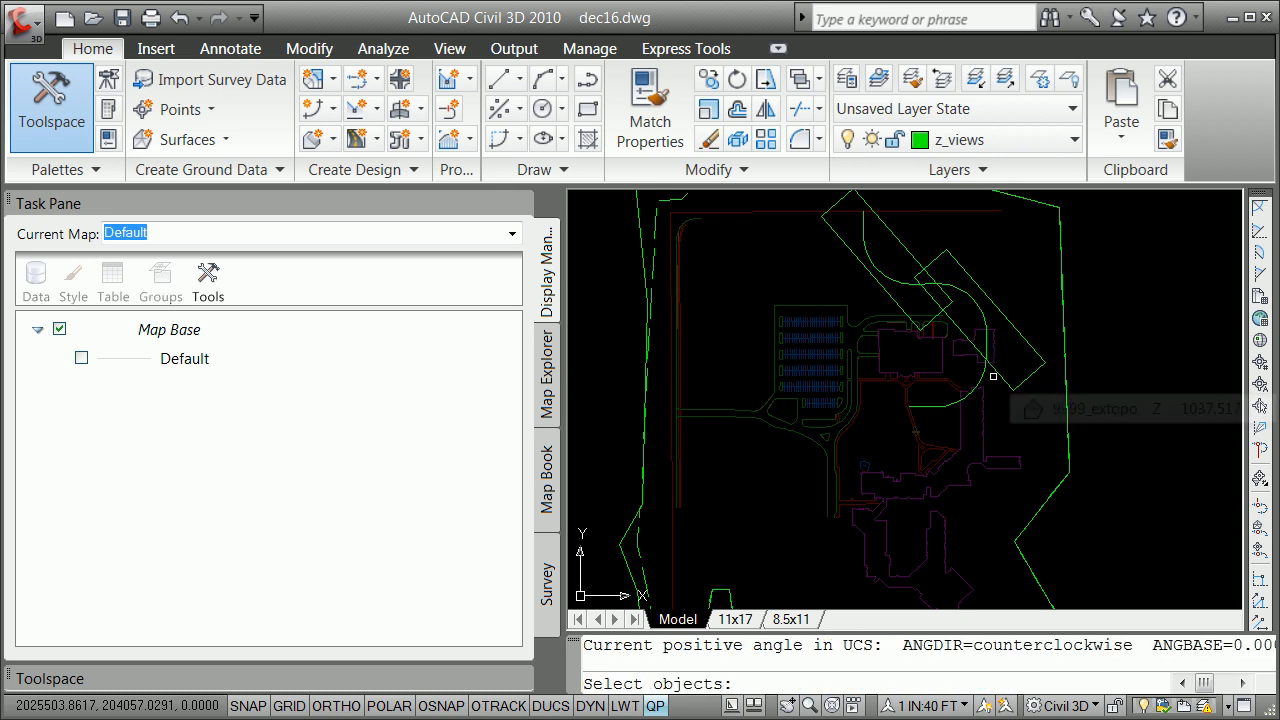
pyautogui.press('Escape')
# Copy the second rectangle southwest toward the southern end of the alignment
pyautogui.write('copy')
pyautogui.press('Return')
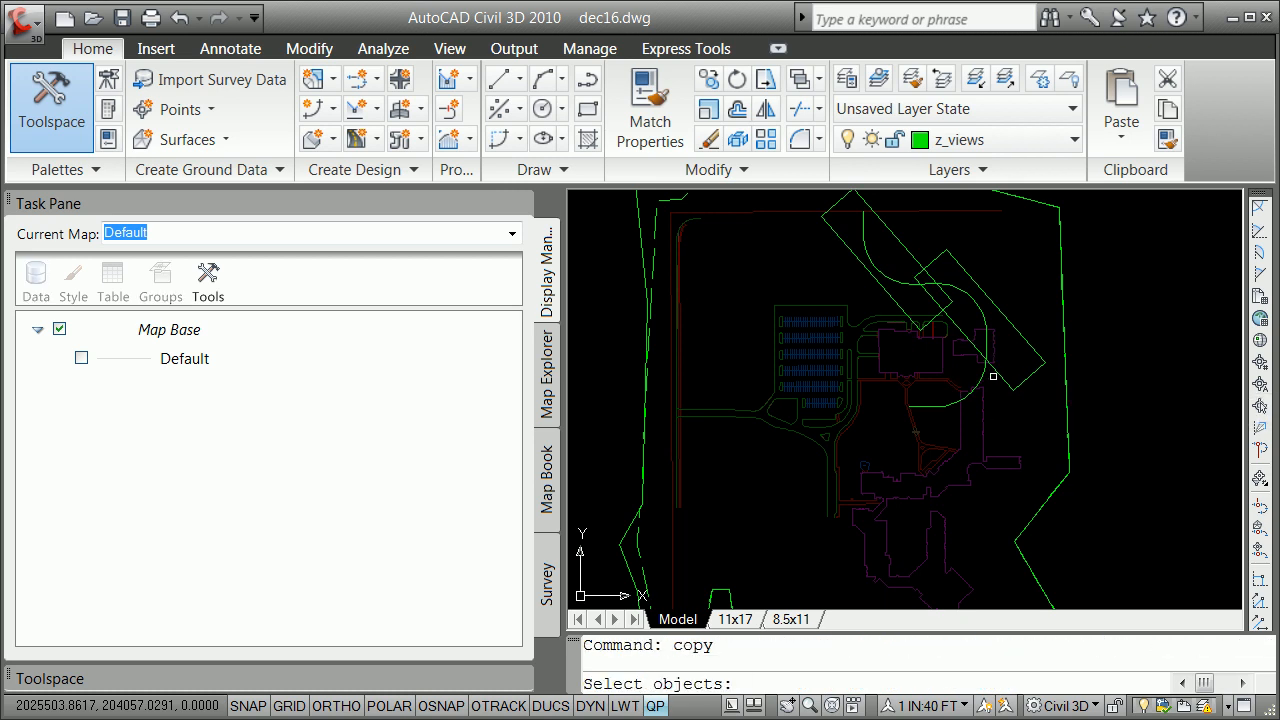
pyautogui.click(957, 332)
pyautogui.press('Return')
pyautogui.click(969, 328)
pyautogui.click(940, 398)
pyautogui.press('Return')
# Rotate the third rectangle clockwise so it runs southwest over the alignment's southern end and overlaps the second rectangle
pyautogui.write('rot')
pyautogui.press('Return')
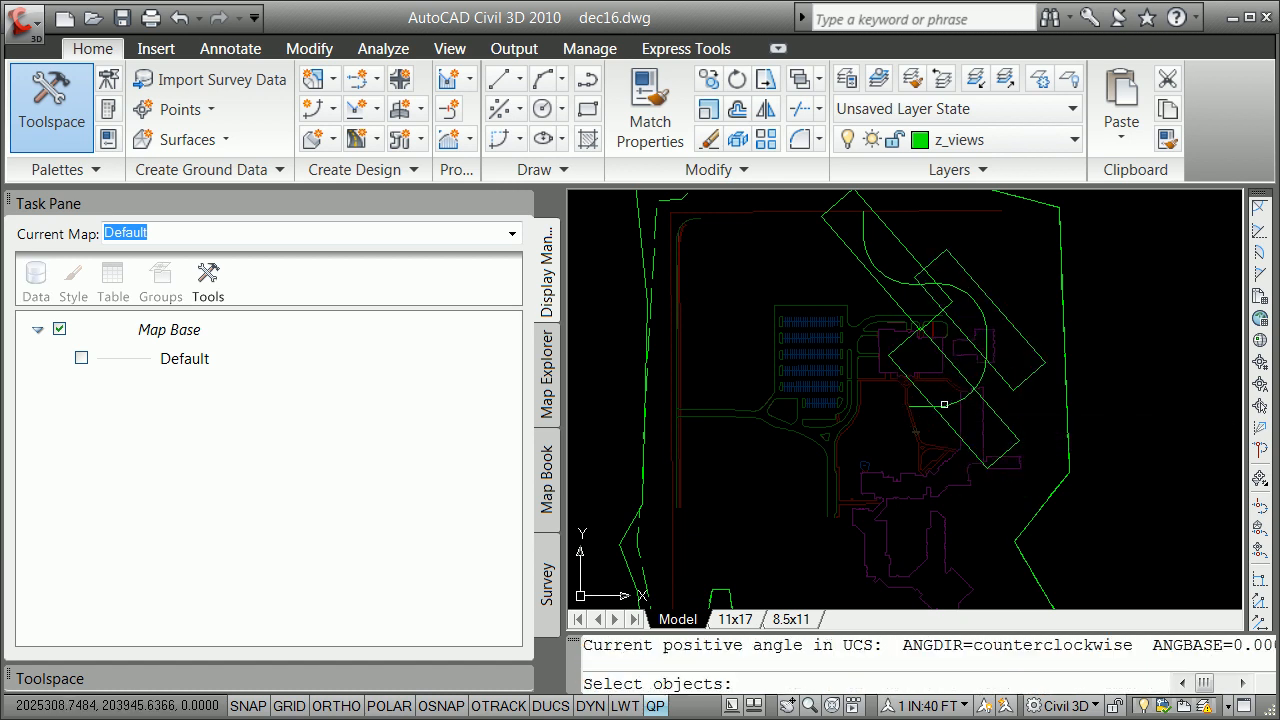
pyautogui.click(948, 405)
pyautogui.press('Return')
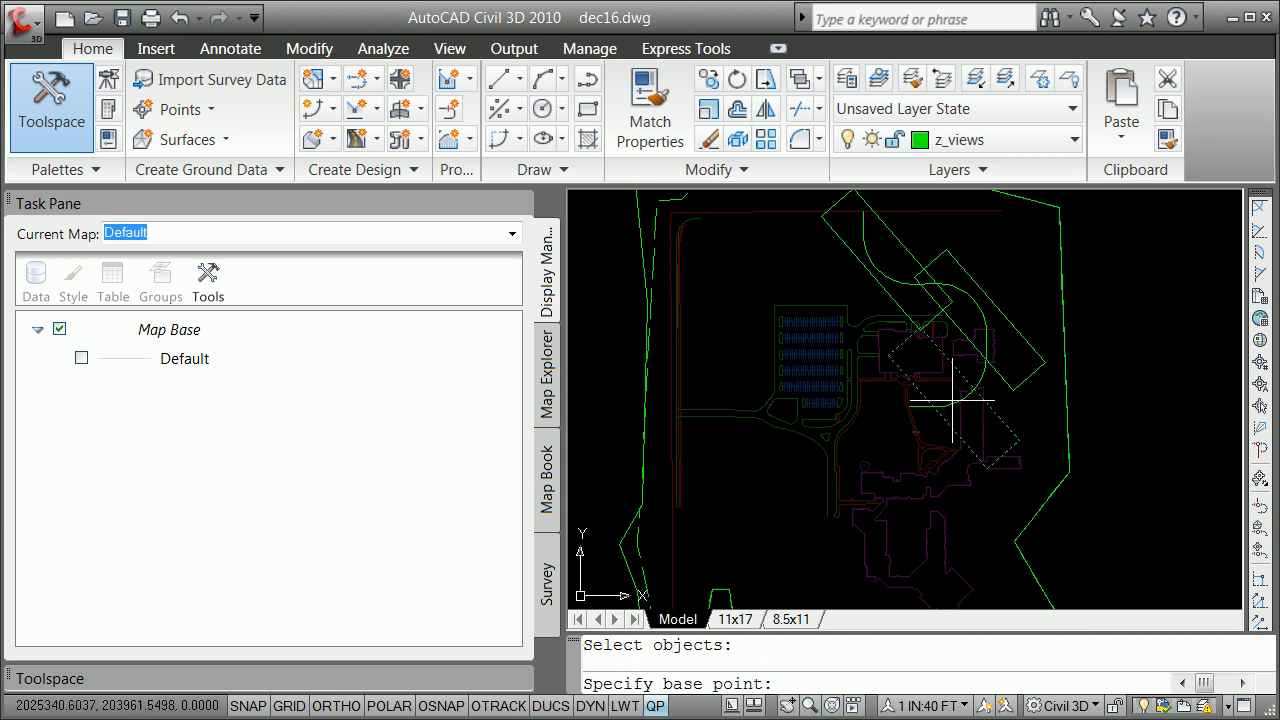
pyautogui.click(950, 403)
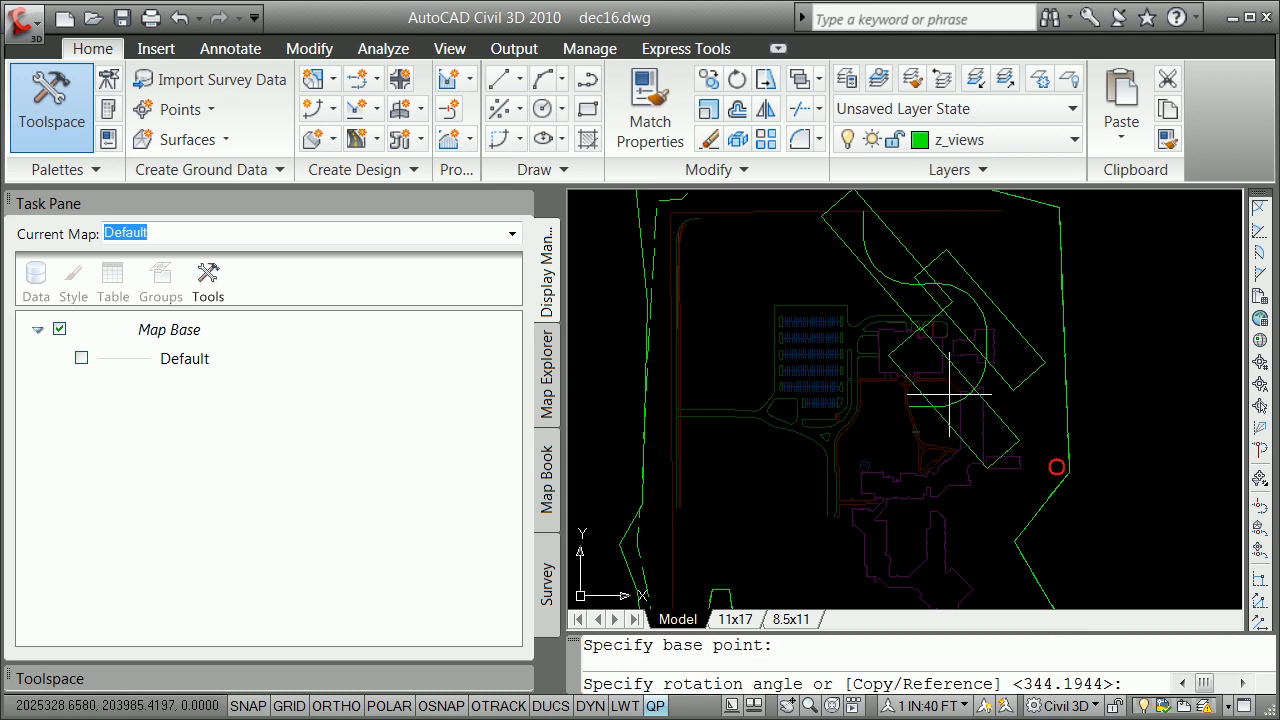
pyautogui.click(940, 478)
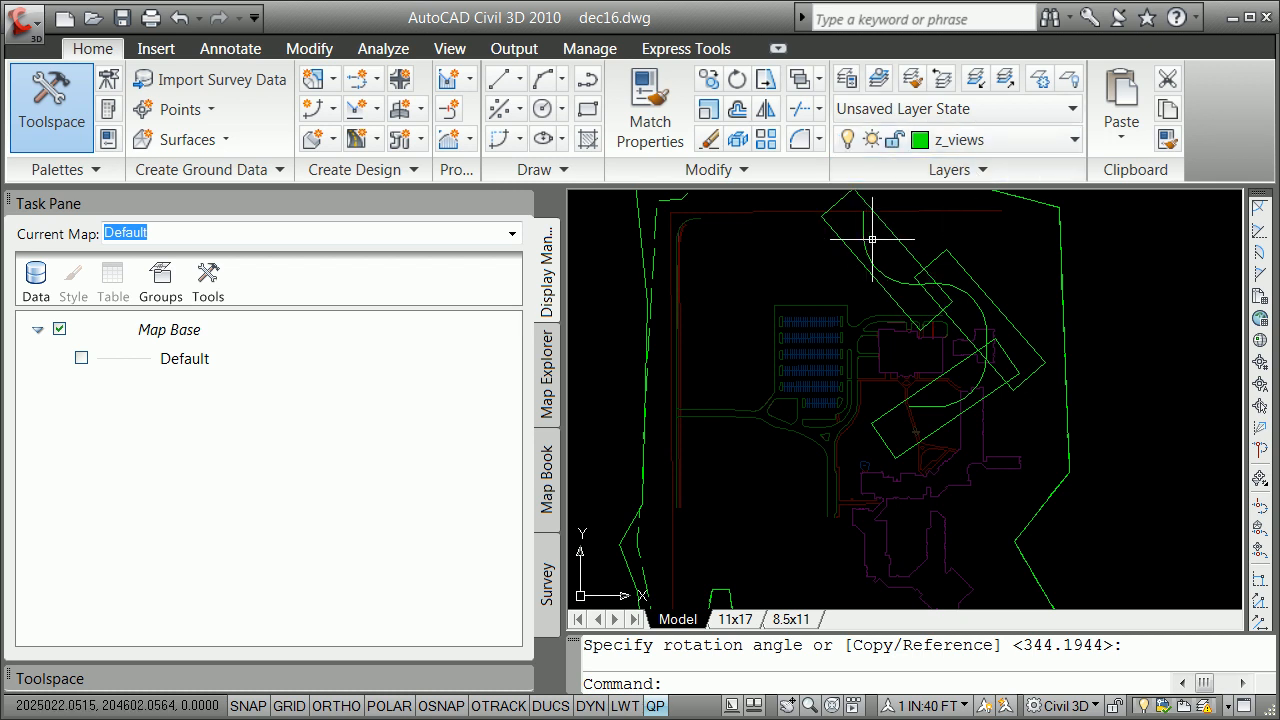
# Save a new layer state named allondec16 and close the Layer States Manager
pyautogui.scroll(-2, 875, 243)
pyautogui.scroll(3, 912, 276)
pyautogui.scroll(-1, 914, 278)
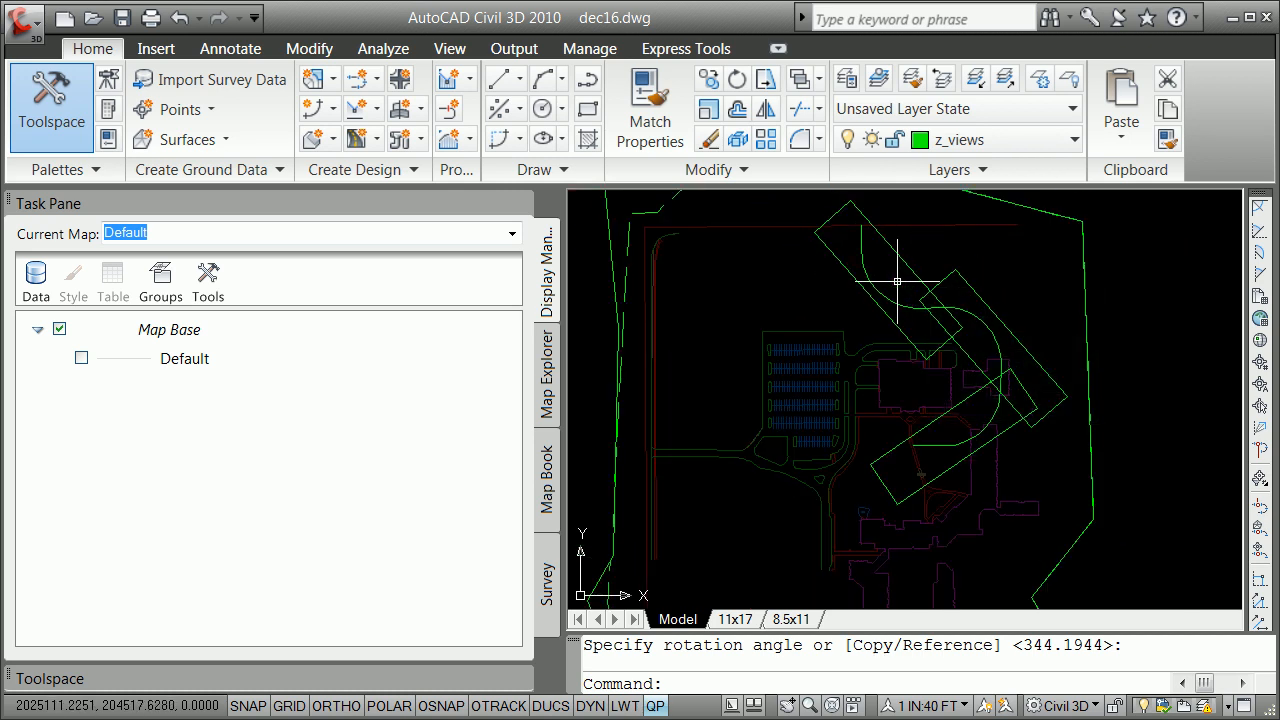
pyautogui.write('lman')
pyautogui.press('Return')
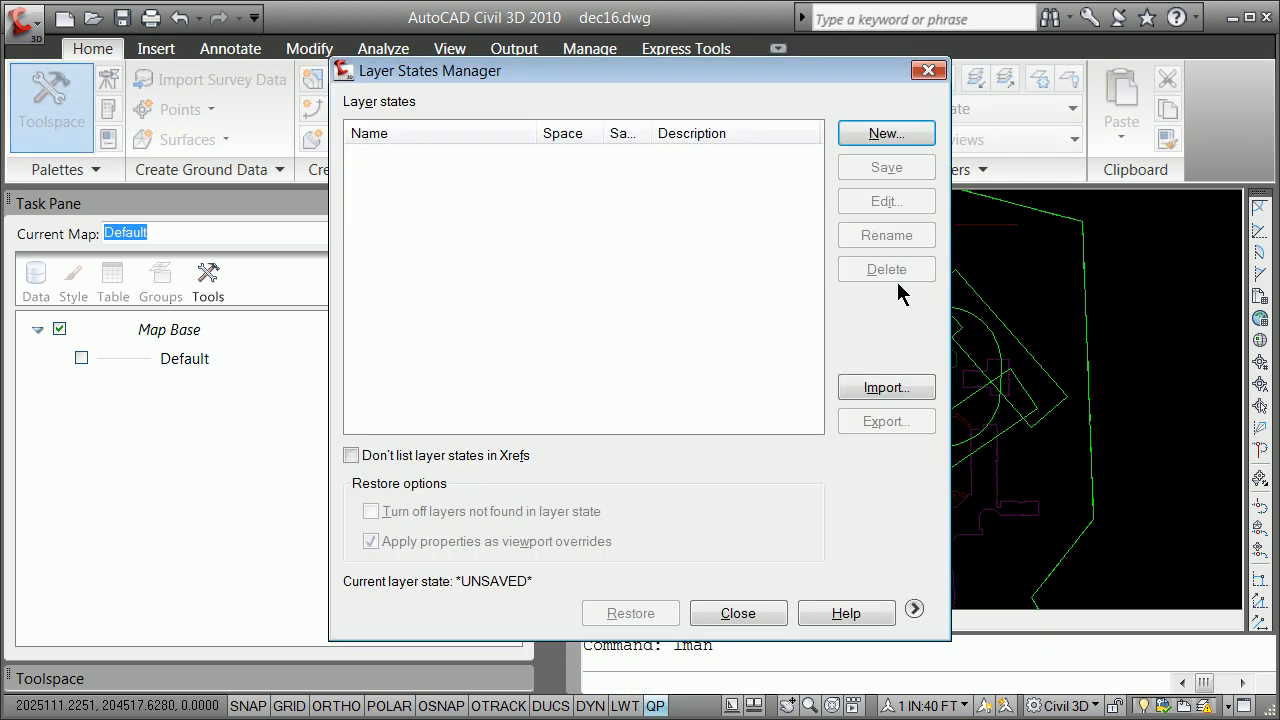
pyautogui.click(911, 137)
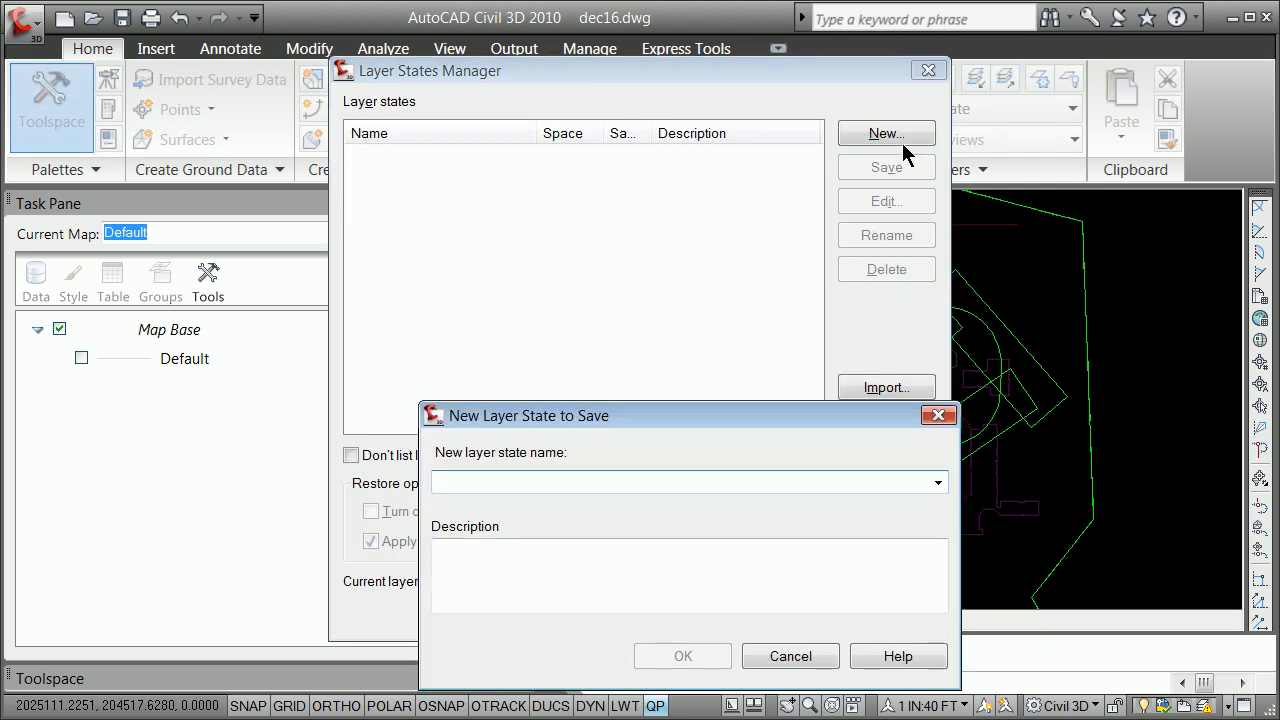
pyautogui.write('allondec16')
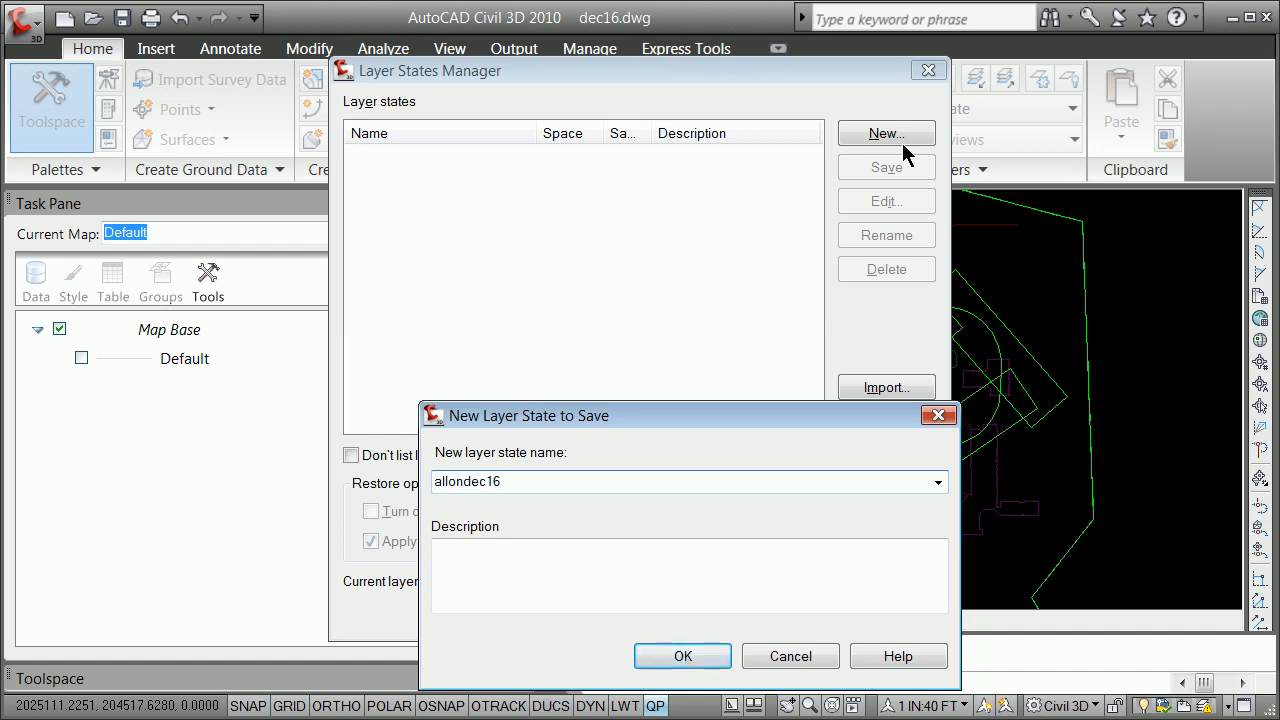
pyautogui.click(703, 655)
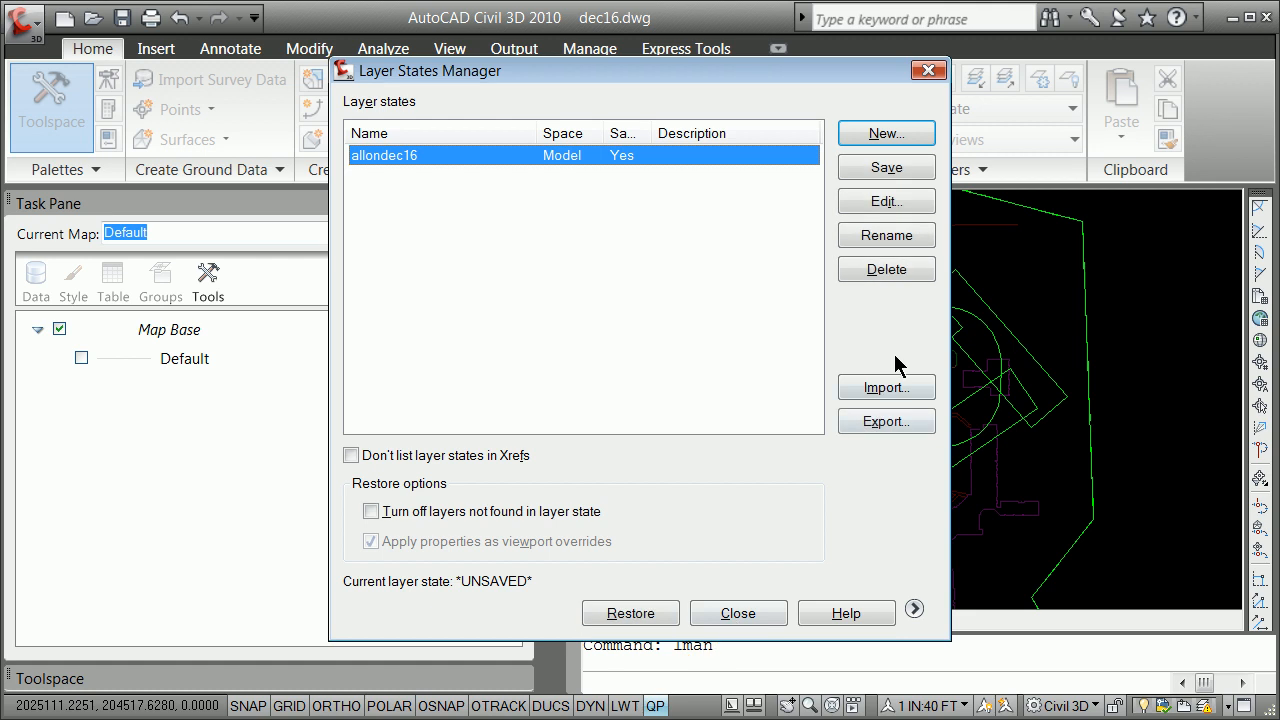
pyautogui.click(736, 614)
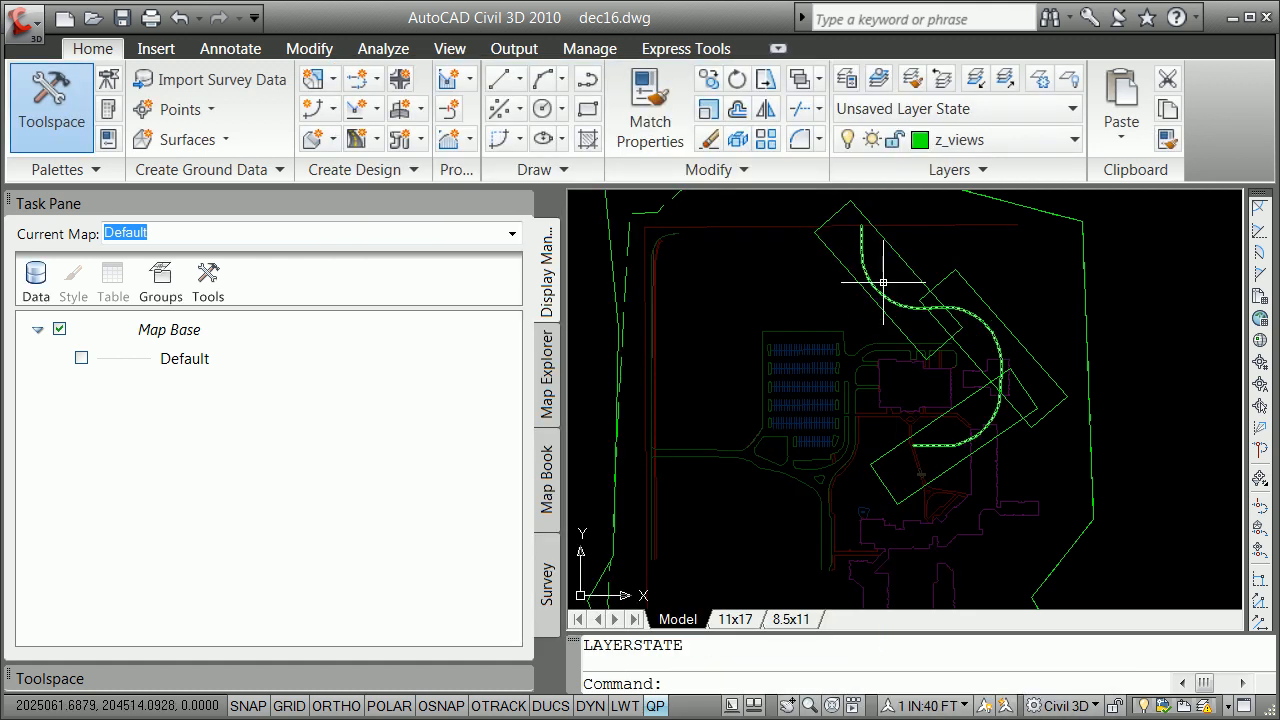
# Isolate the z_views layer using the first view rectangle
pyautogui.click(975, 80)
pyautogui.click(913, 275)
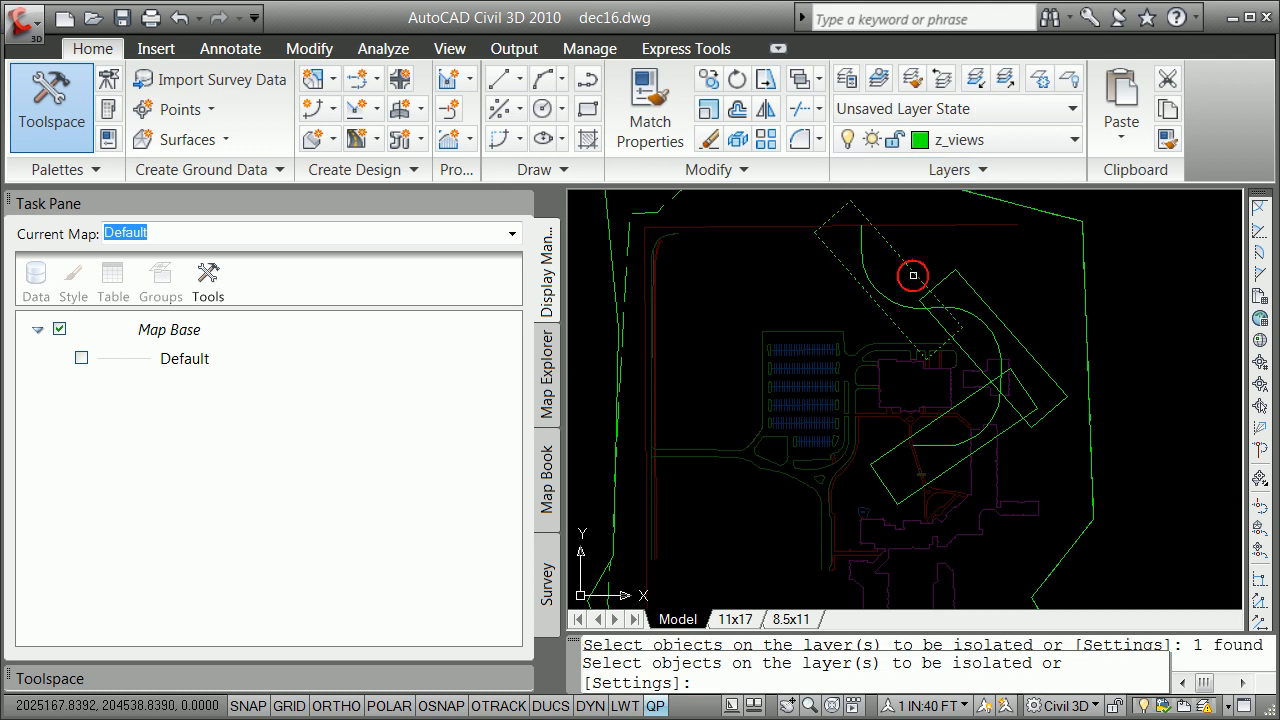
pyautogui.press('Return')
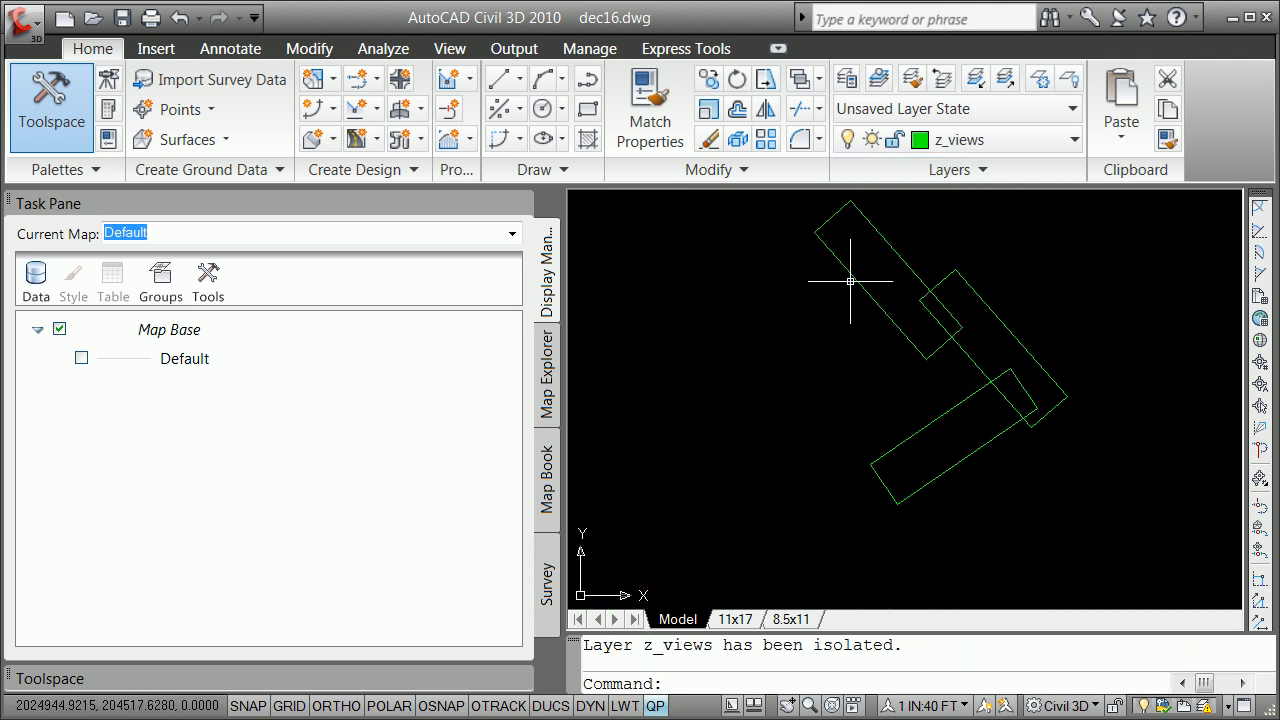
# Begin a new three-point UCS with its origin at the west corner endpoint of the first view rectangle
pyautogui.write('ucs')
pyautogui.press('Return')
pyautogui.write('n')
pyautogui.press('Return')
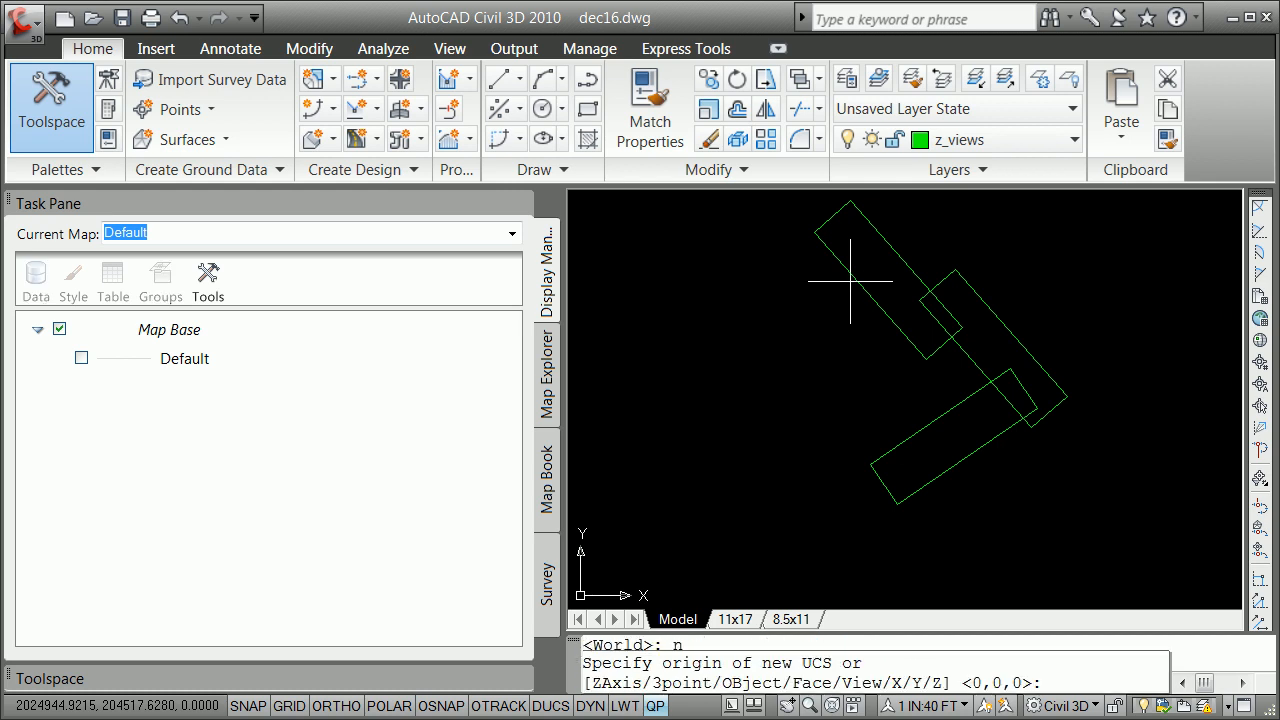
pyautogui.press('Return')
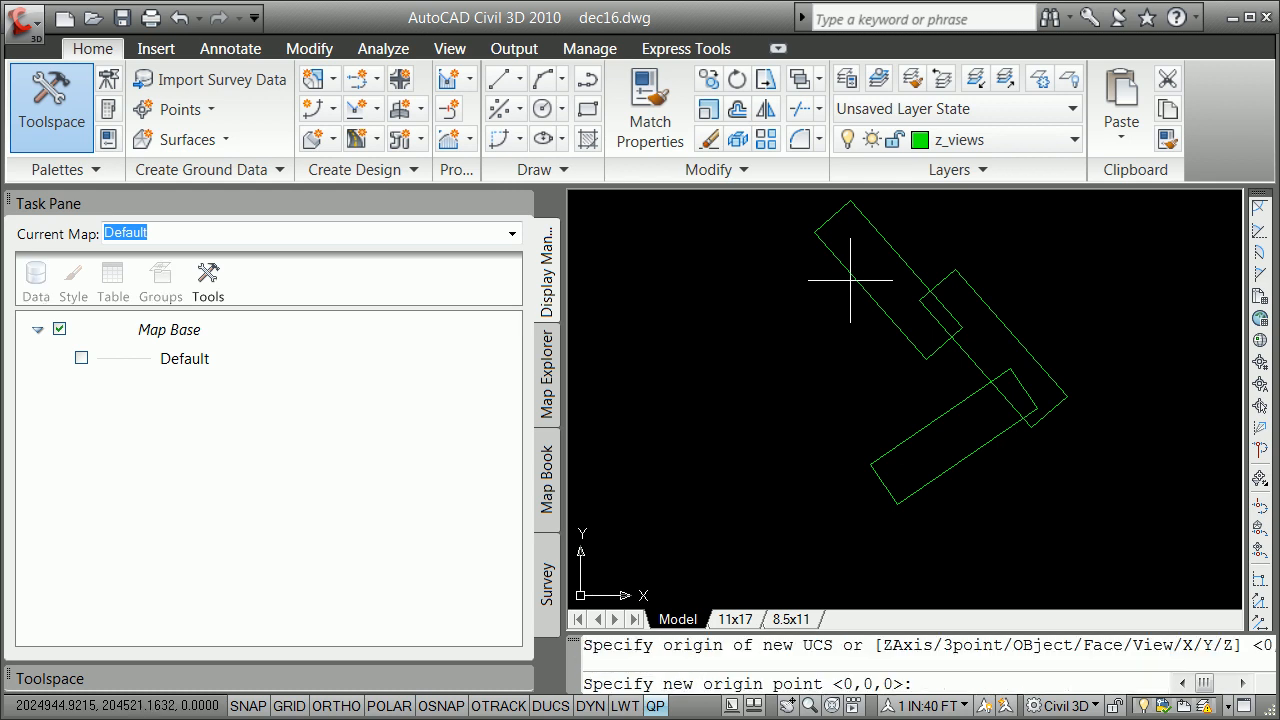
pyautogui.keyDown('shift'); pyautogui.rightClick(809, 333); pyautogui.keyUp('shift')
pyautogui.click(878, 446)
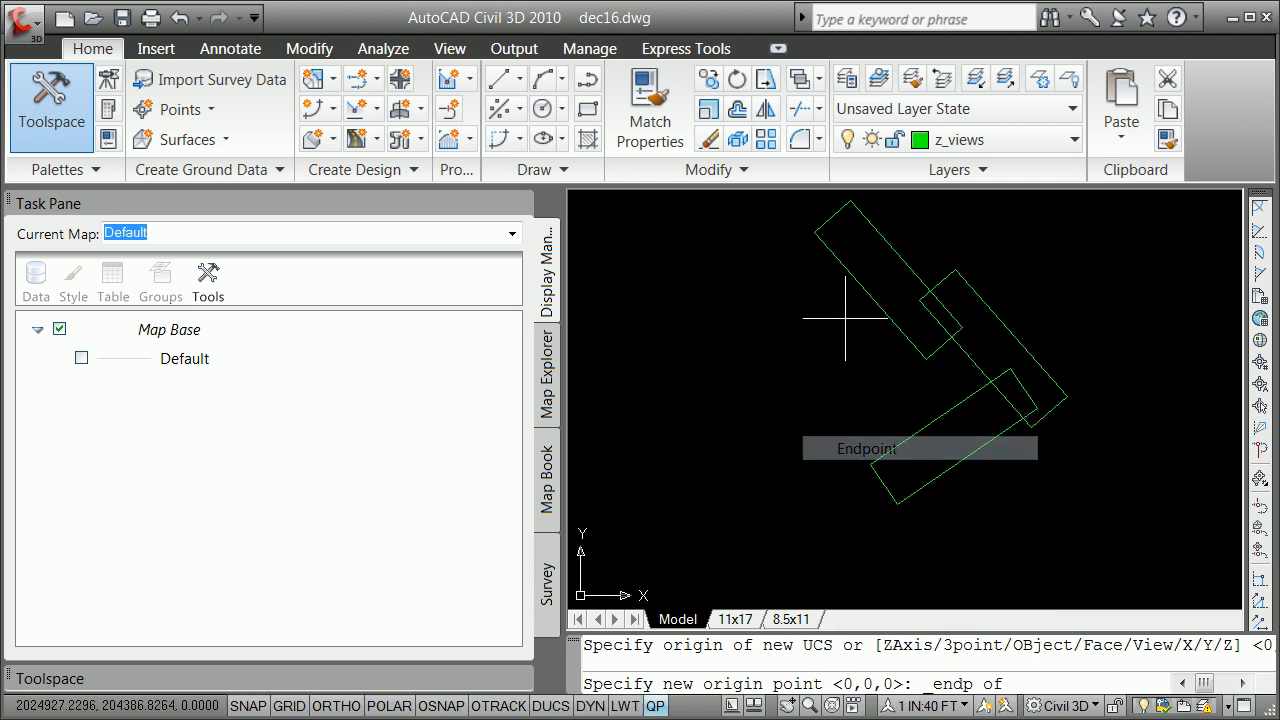
pyautogui.click(830, 236)
# Orient the UCS with X toward the first rectangle's south corner along its long side and Y toward its north corner
pyautogui.keyDown('shift'); pyautogui.rightClick(827, 332); pyautogui.keyUp('shift')
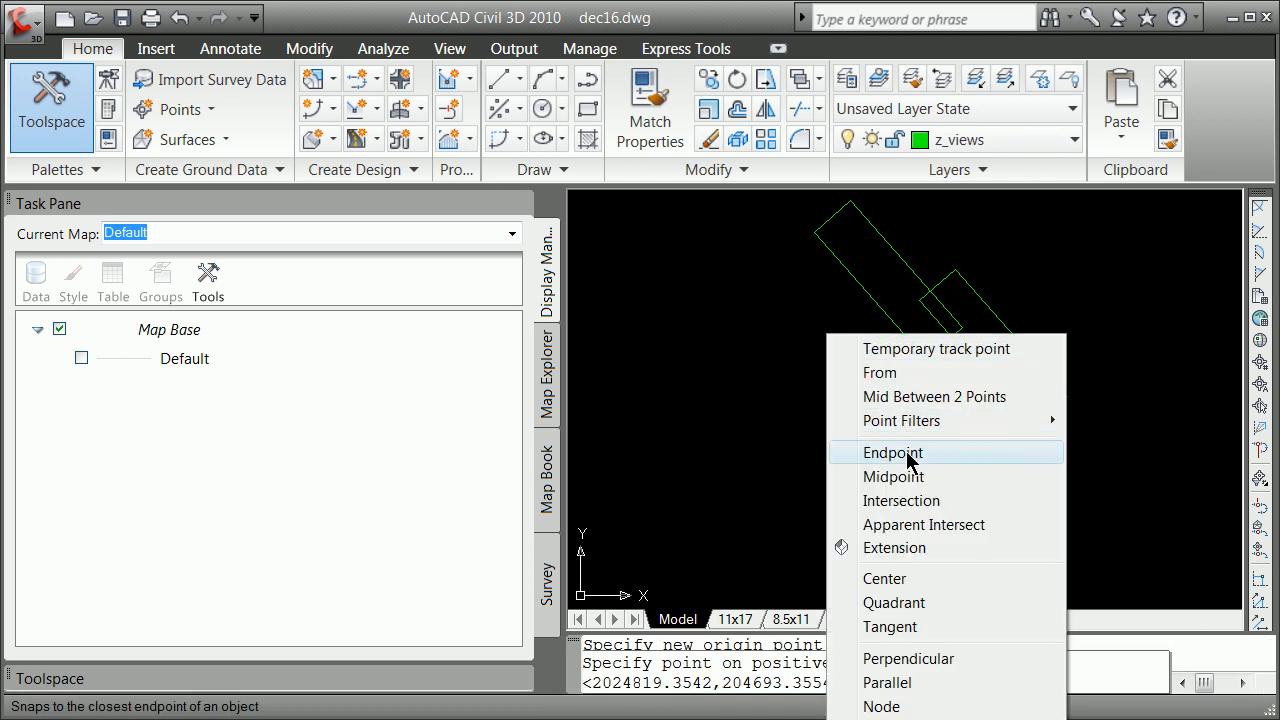
pyautogui.click(893, 453)
pyautogui.click(926, 357)
pyautogui.keyDown('shift'); pyautogui.rightClick(806, 389); pyautogui.keyUp('shift')
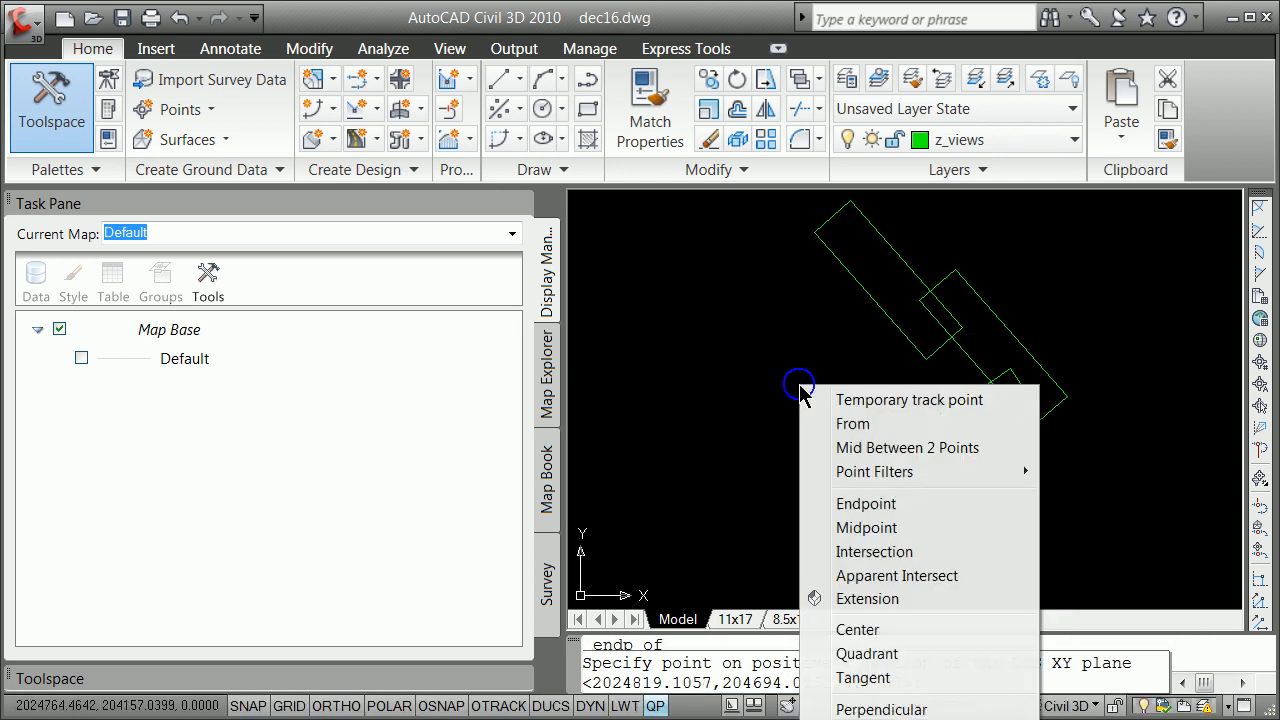
pyautogui.click(866, 503)
pyautogui.click(851, 205)
# Switch to the plan view of the current UCS and center the zoom on 0,0 with a height of 100
pyautogui.write('plan')
pyautogui.press('Return')
pyautogui.press('Return')
pyautogui.write('z')
pyautogui.press('Return')
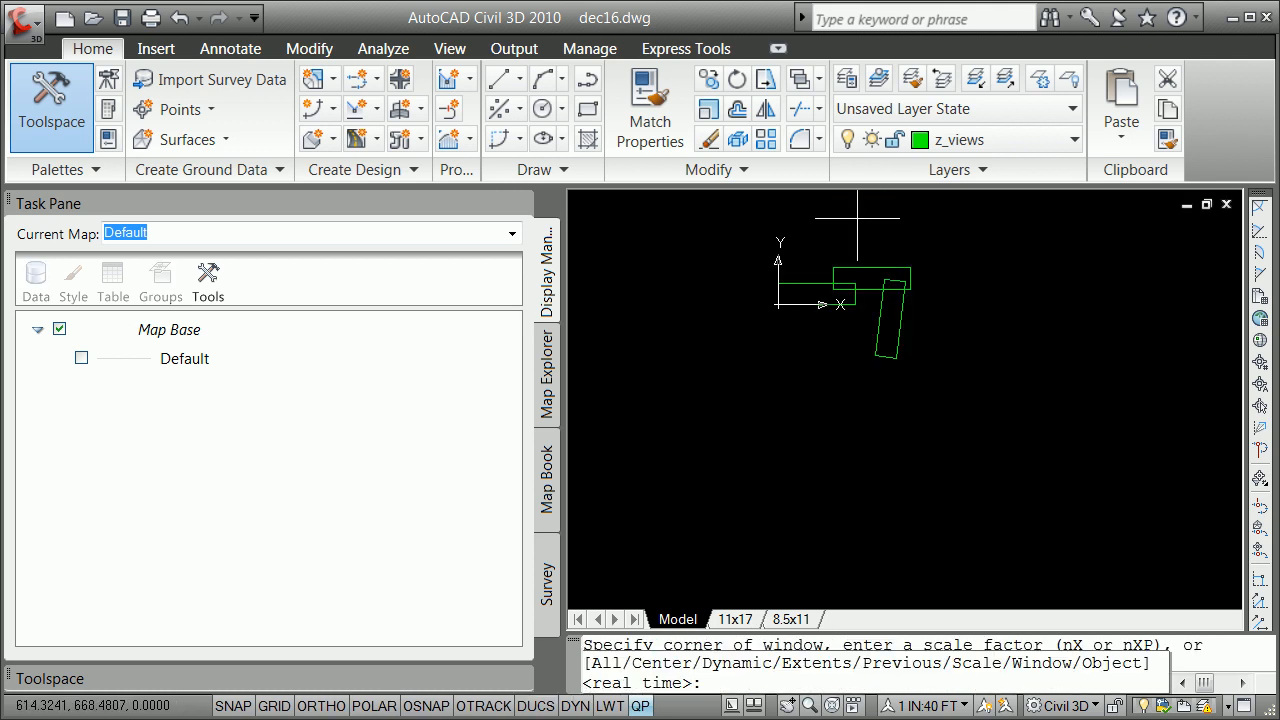
pyautogui.write('c')
pyautogui.press('Return')
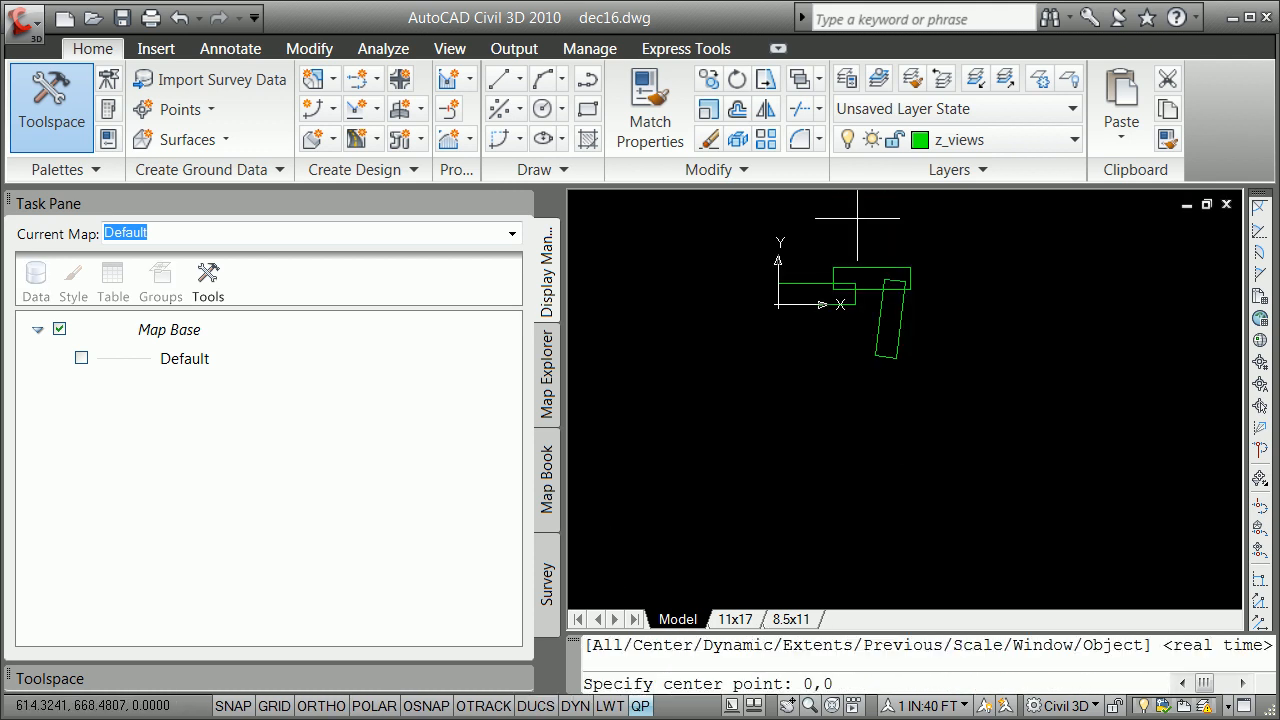
pyautogui.write('0,0')
pyautogui.press('Return')
pyautogui.write('100')
pyautogui.press('Return')
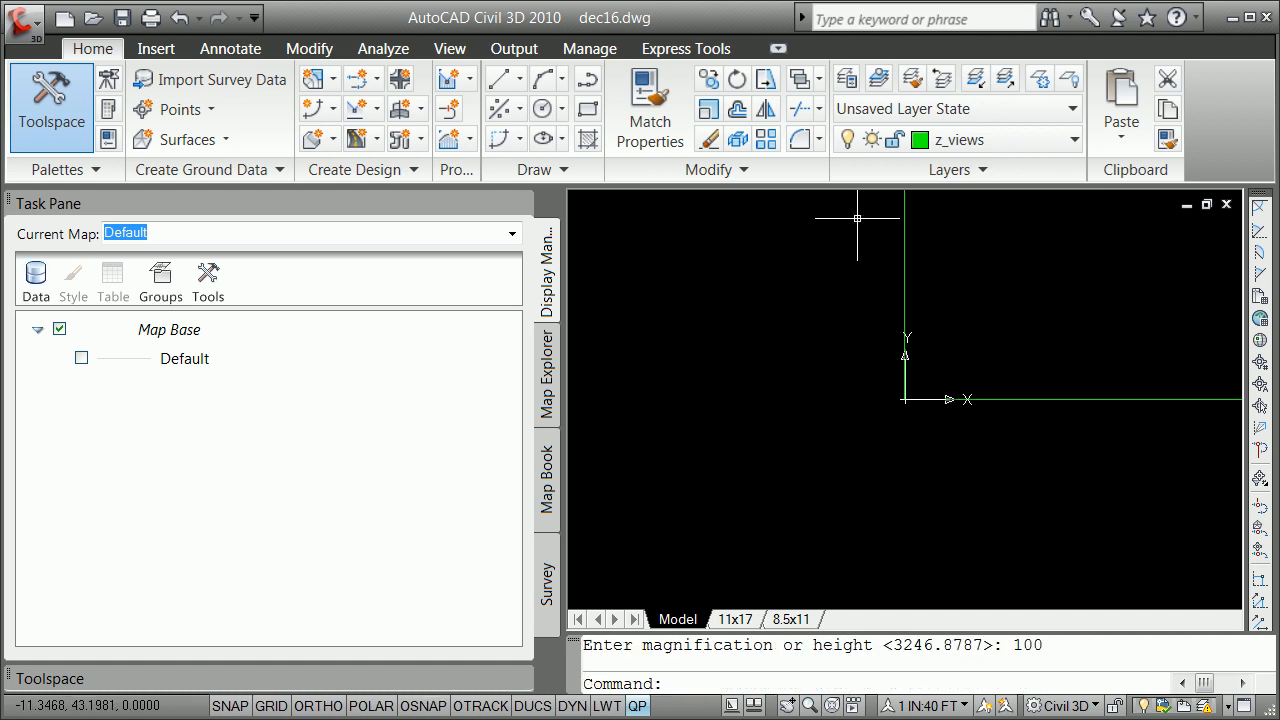
pyautogui.write('-v')
pyautogui.press('Return')
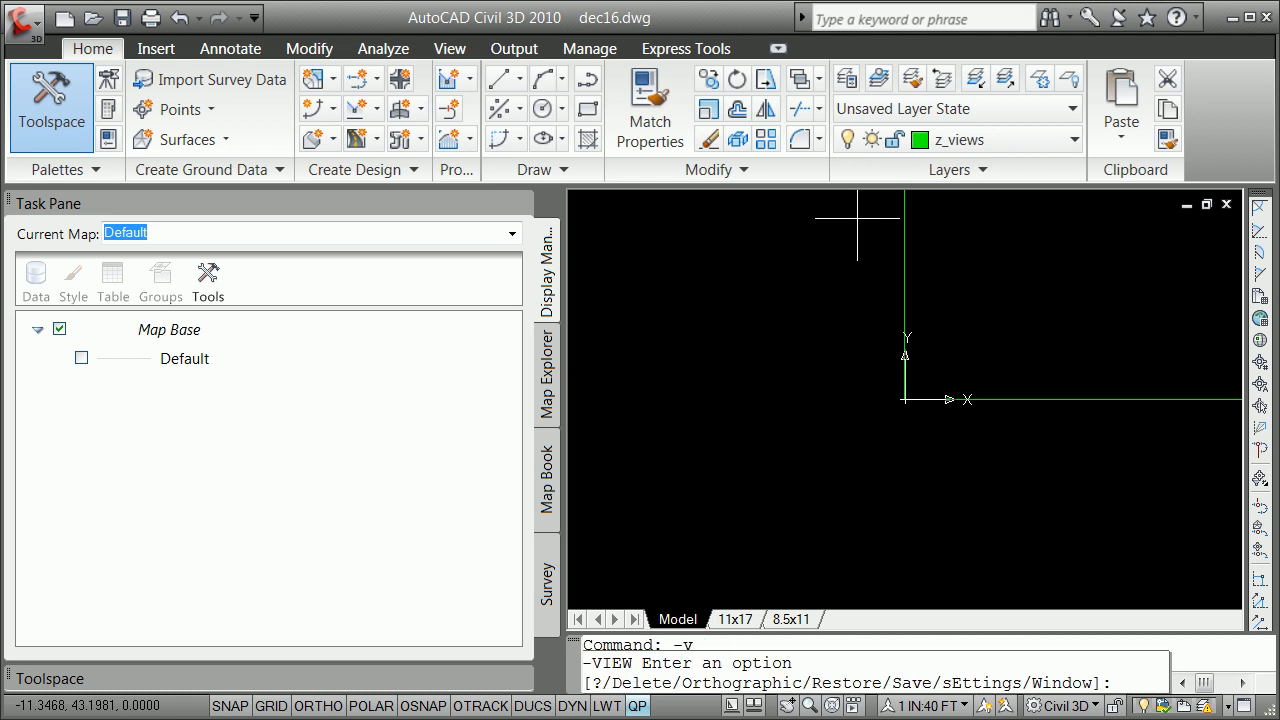
pyautogui.write('w')
pyautogui.press('Return')
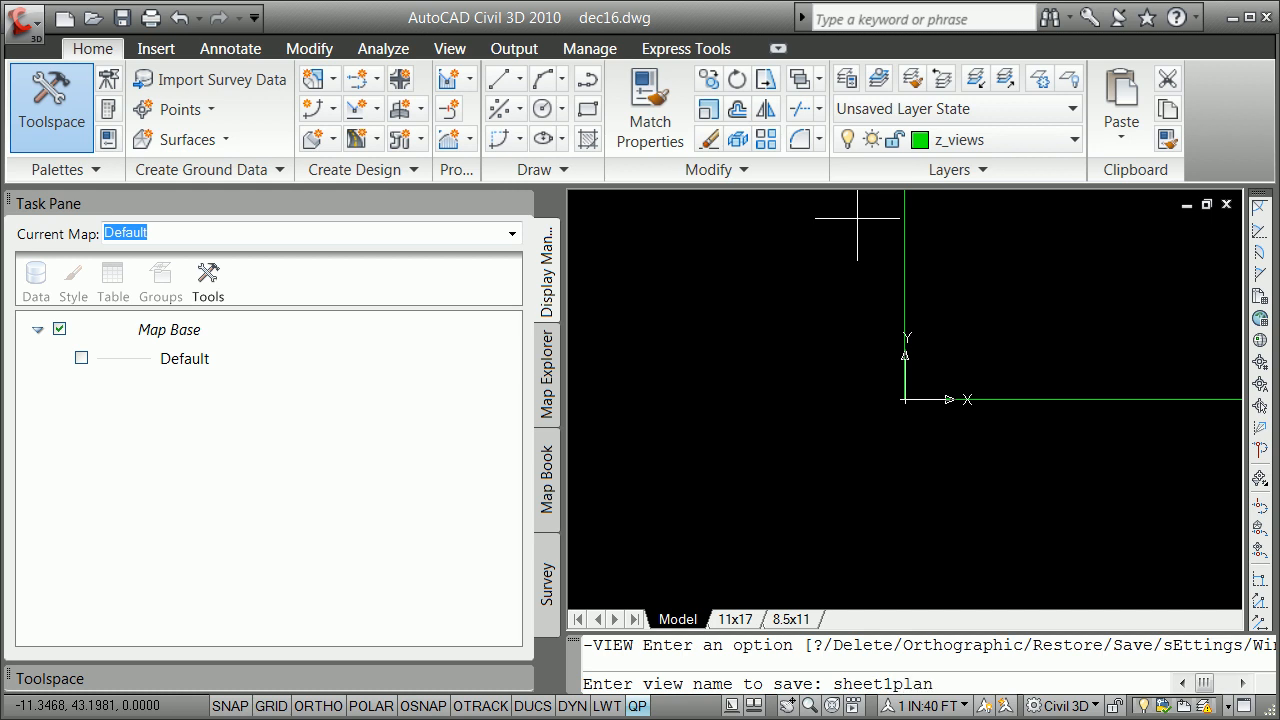
pyautogui.press('Return')
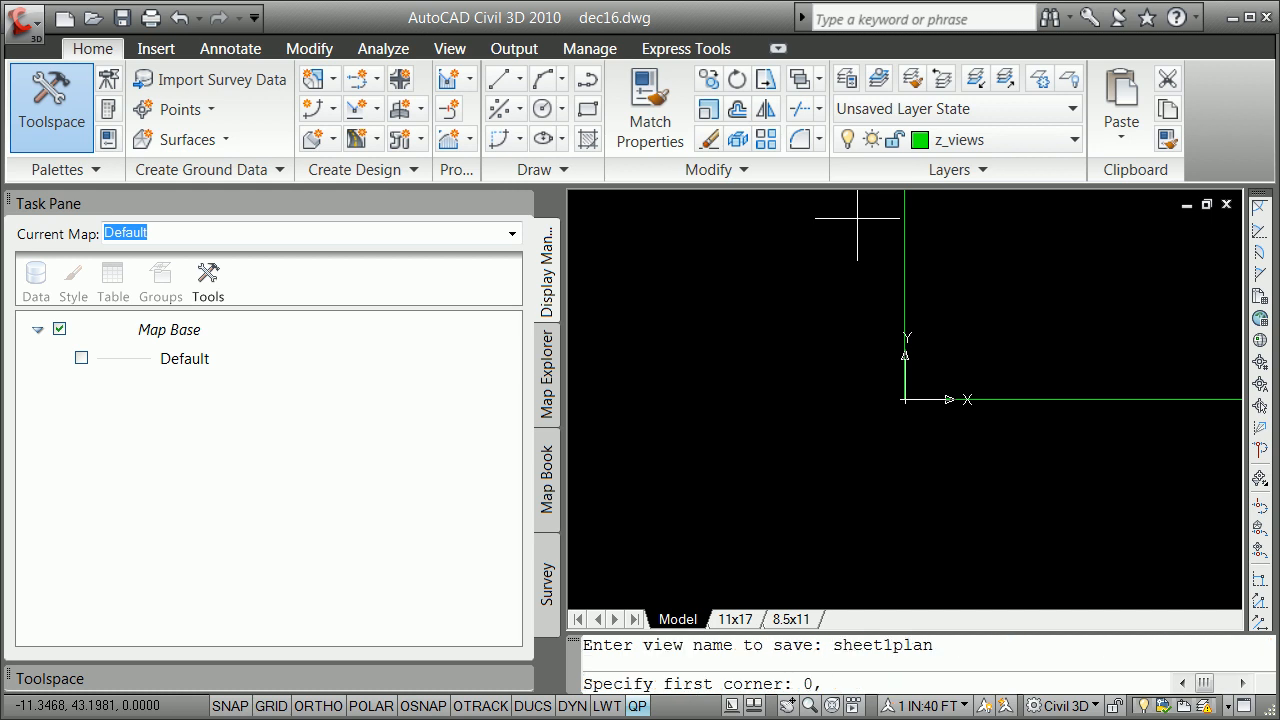
pyautogui.press('Return')
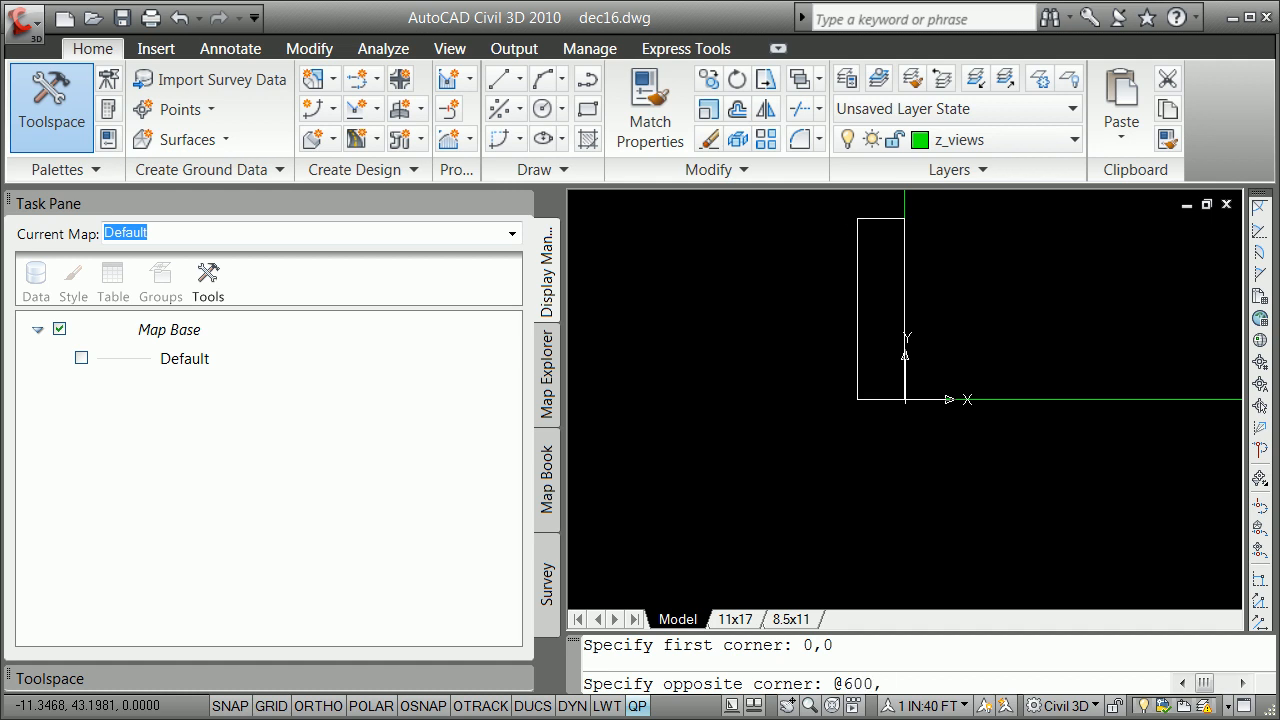
pyautogui.write('@600,170')
pyautogui.press('Return')
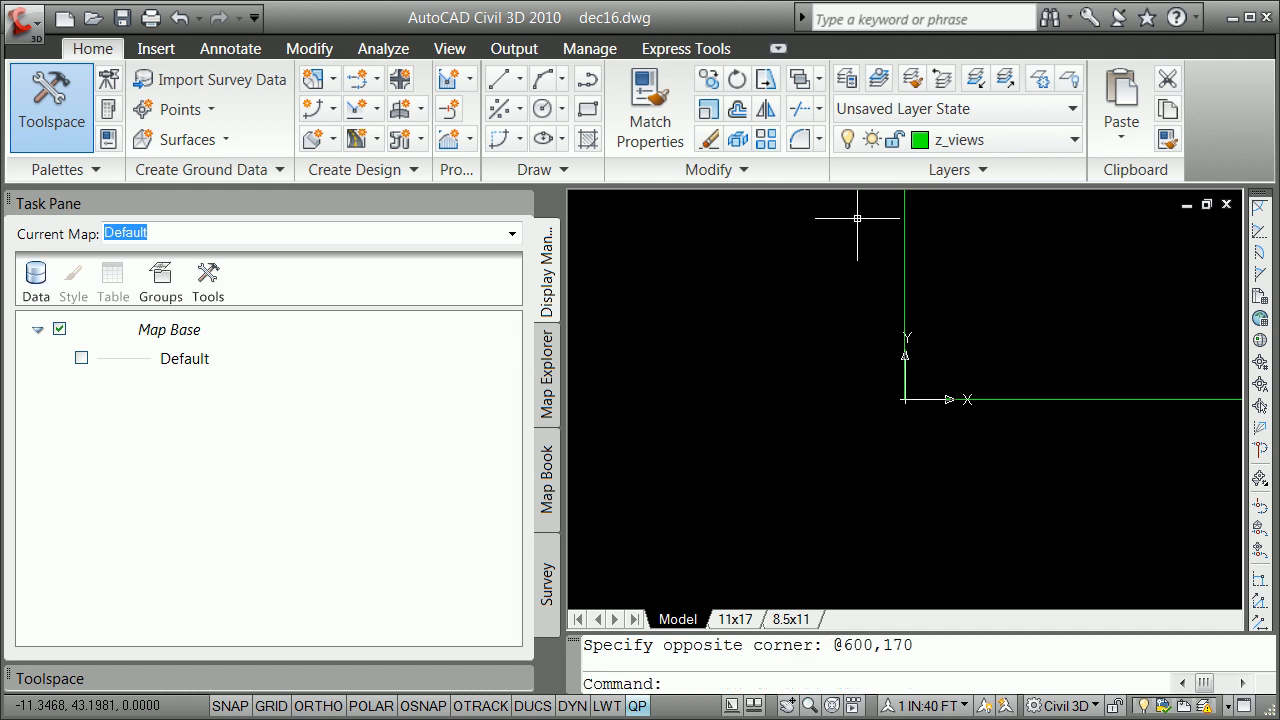
# Save a windowed named view sheet2plan between the lower-left and upper-right corner endpoints of the second rectangle
pyautogui.scroll(-4, 960, 294)
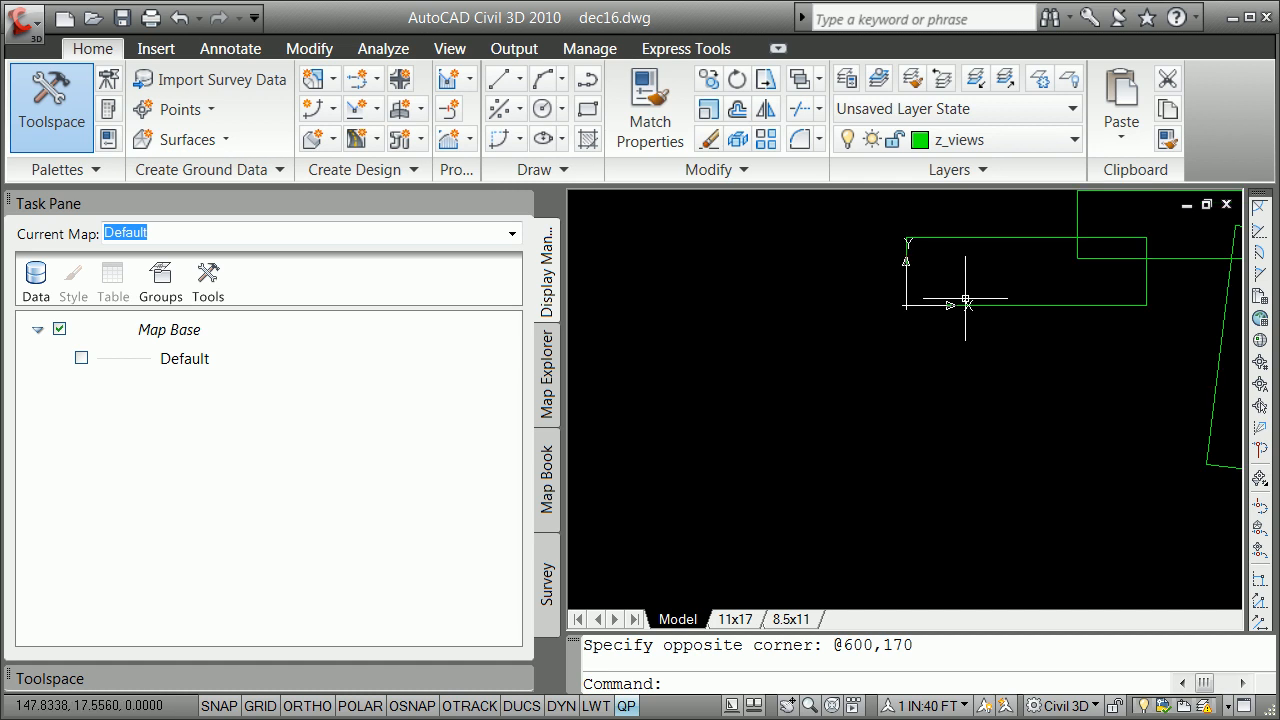
pyautogui.scroll(3, 1051, 269)
pyautogui.scroll(-3, 1090, 268)
pyautogui.scroll(7, 1090, 268)
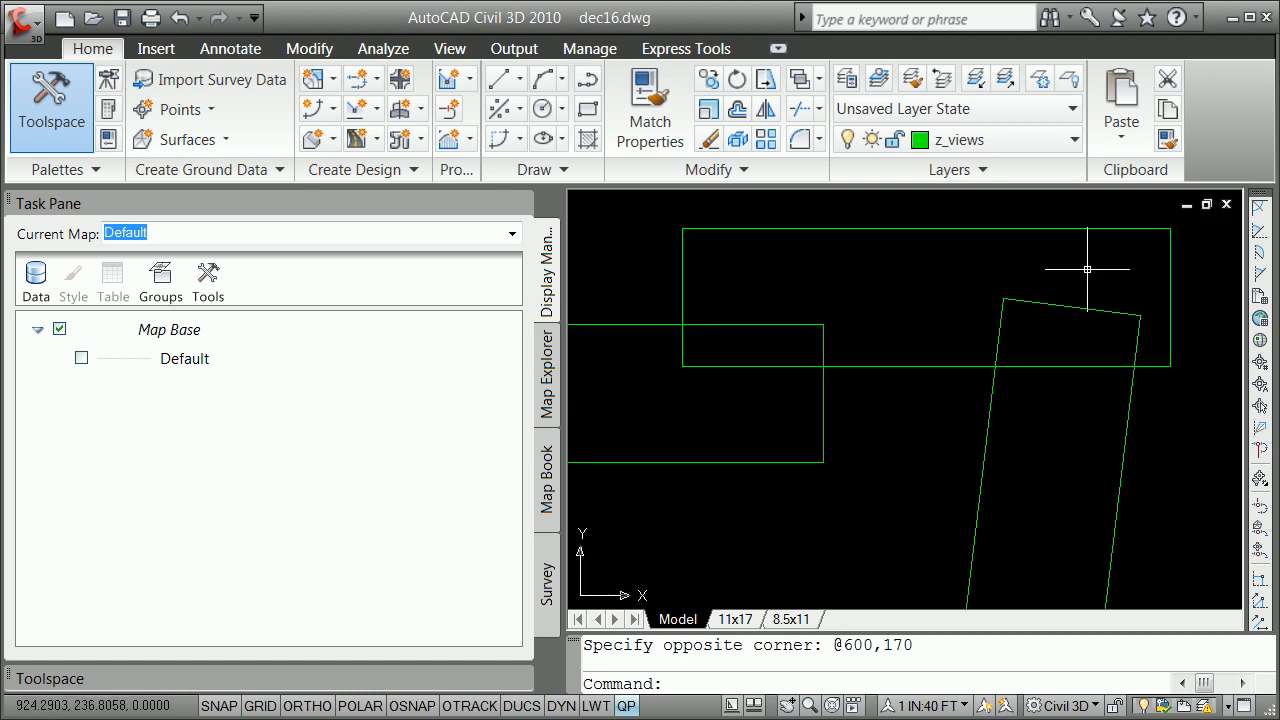
pyautogui.write('v')
pyautogui.press('Return')
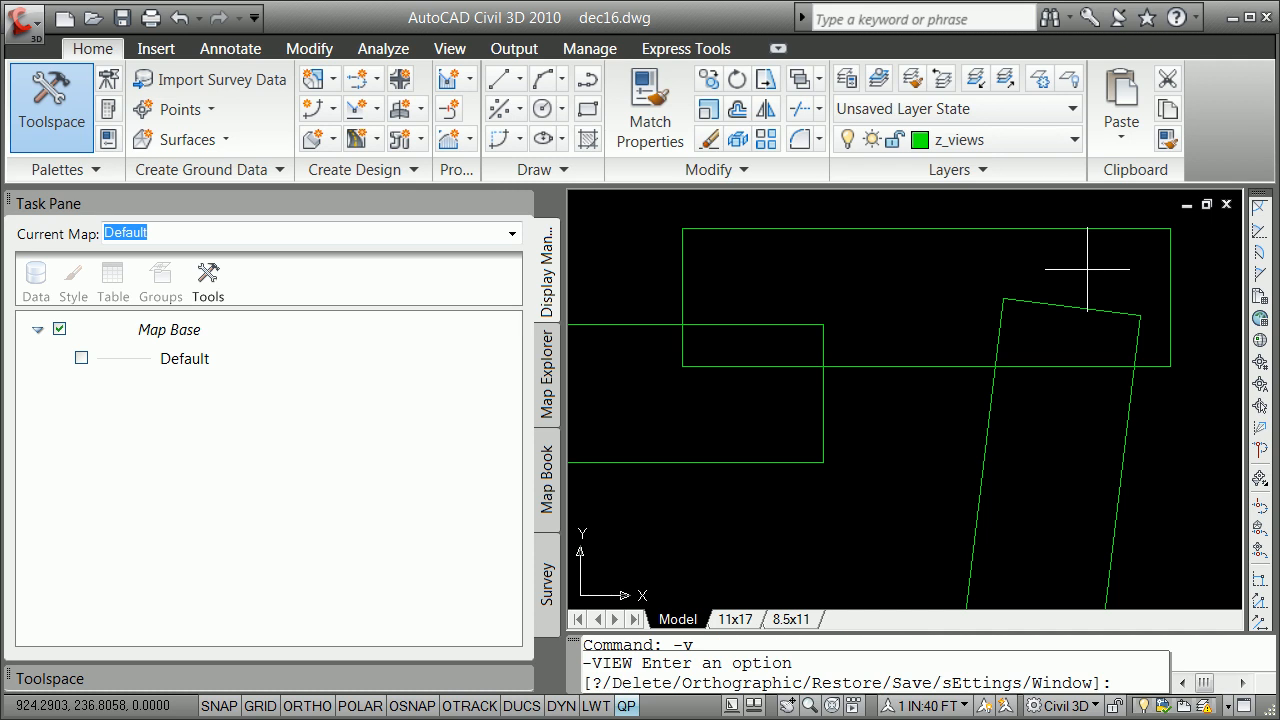
pyautogui.write('w')
pyautogui.press('Return')
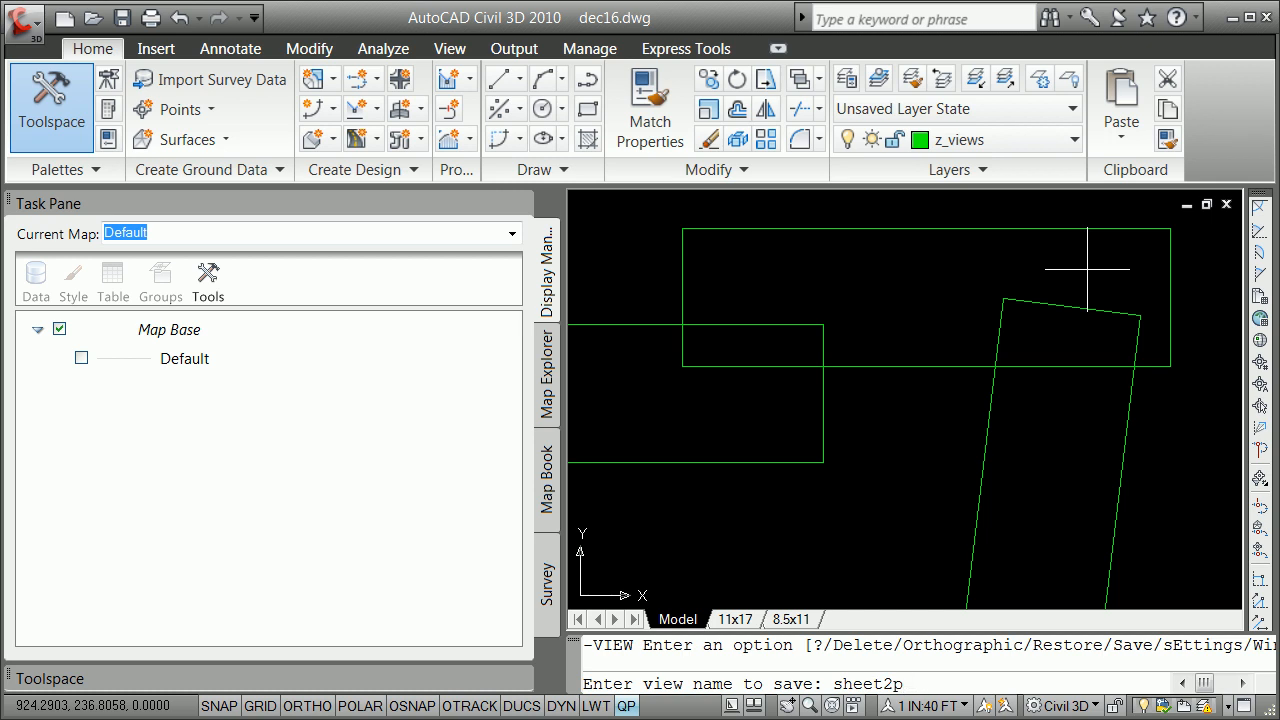
pyautogui.press('Return')
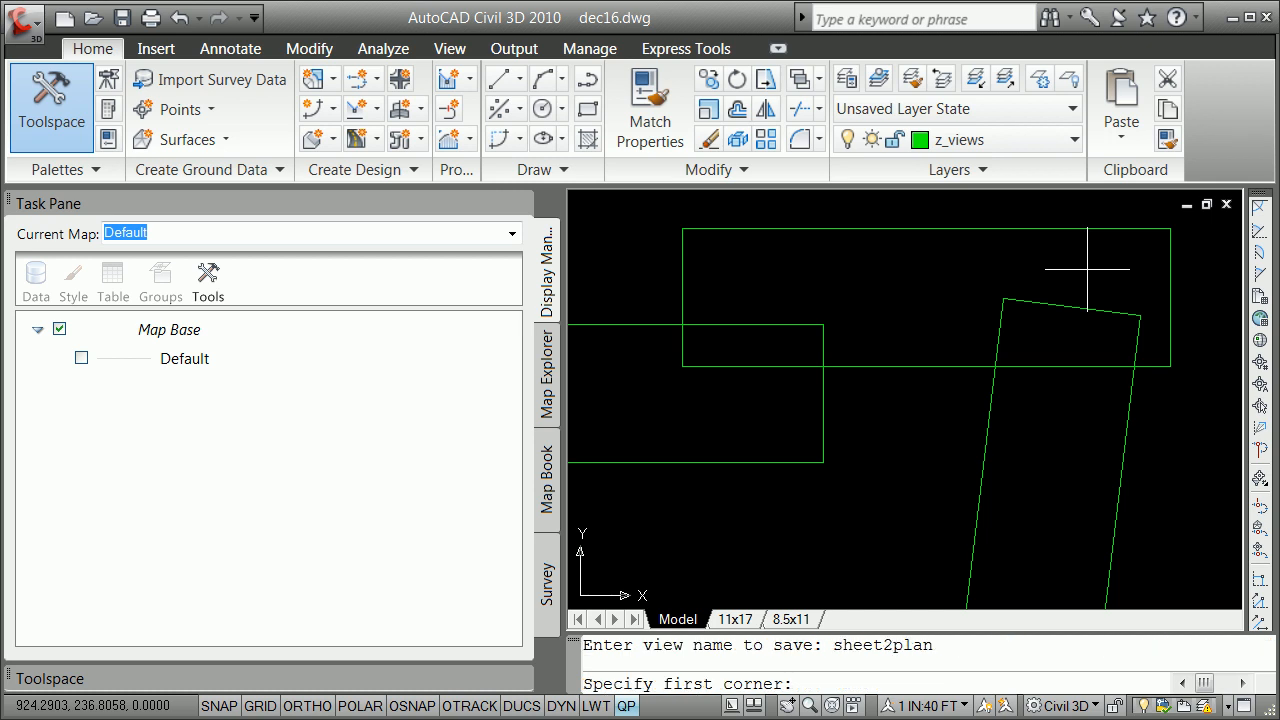
pyautogui.keyDown('shift'); pyautogui.rightClick(819, 305); pyautogui.keyUp('shift')
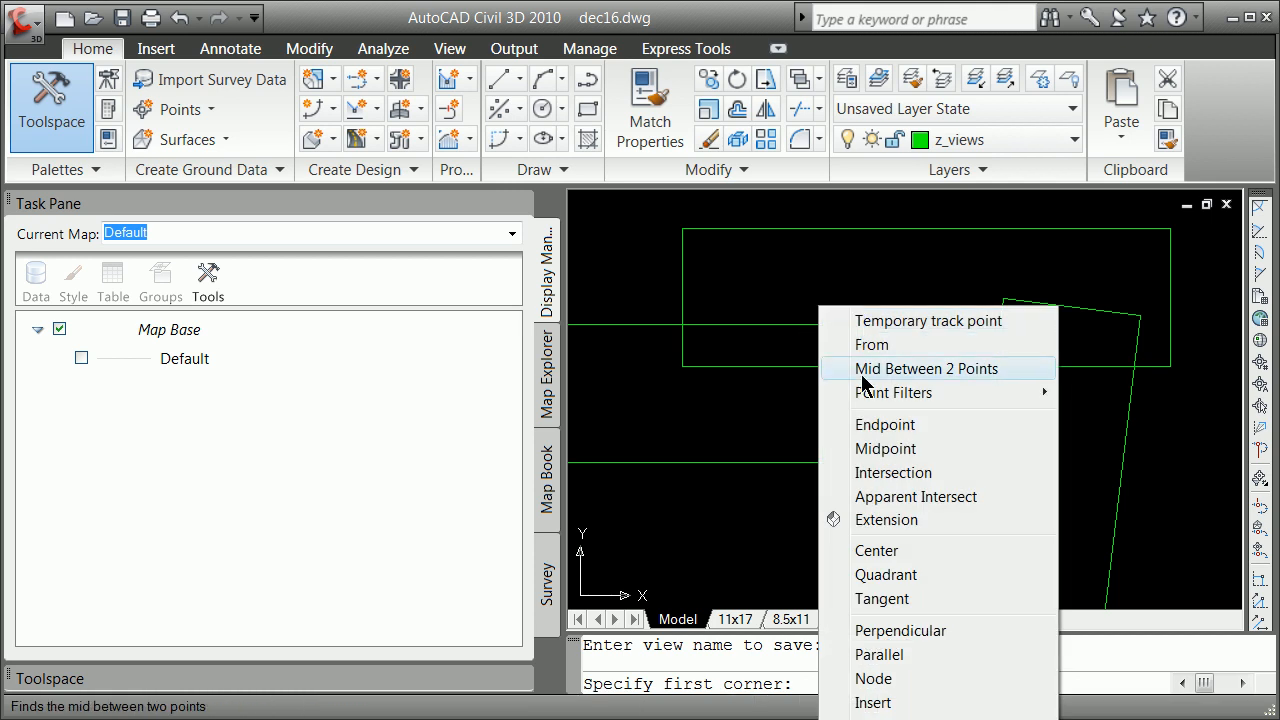
pyautogui.click(887, 425)
pyautogui.click(682, 366)
pyautogui.keyDown('shift'); pyautogui.rightClick(919, 280); pyautogui.keyUp('shift')
pyautogui.click(960, 394)
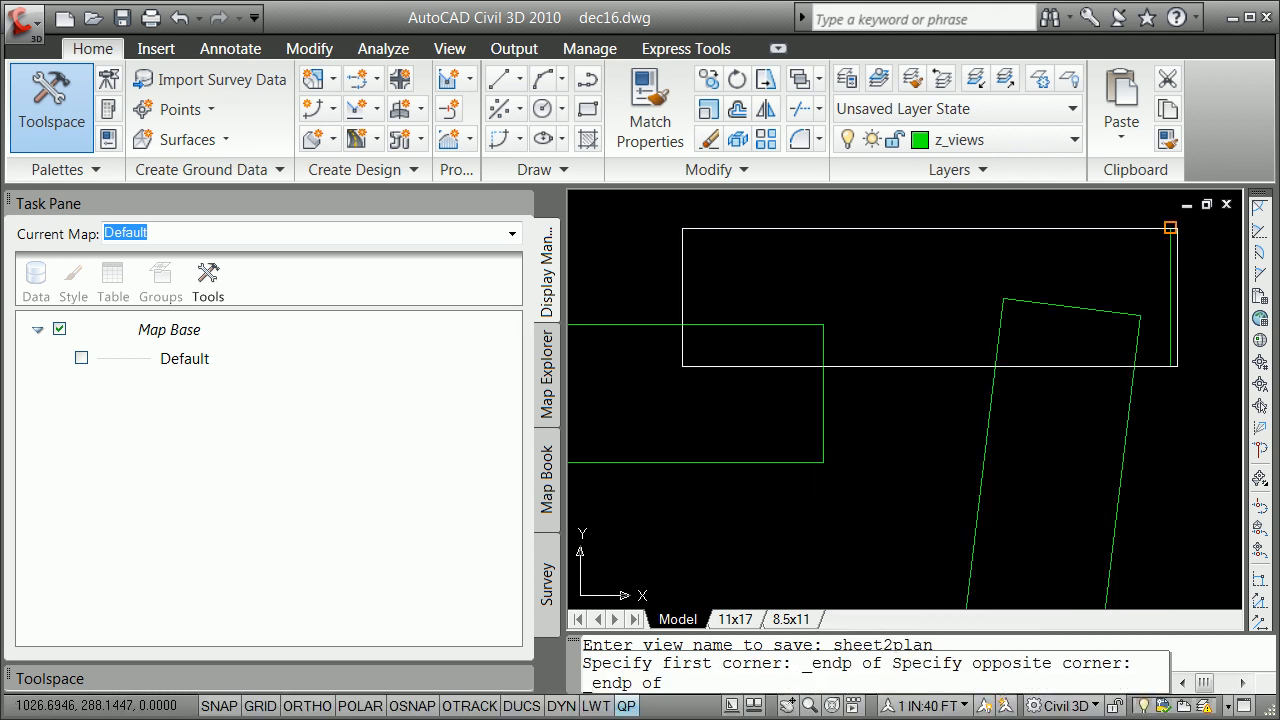
pyautogui.click(1175, 229)
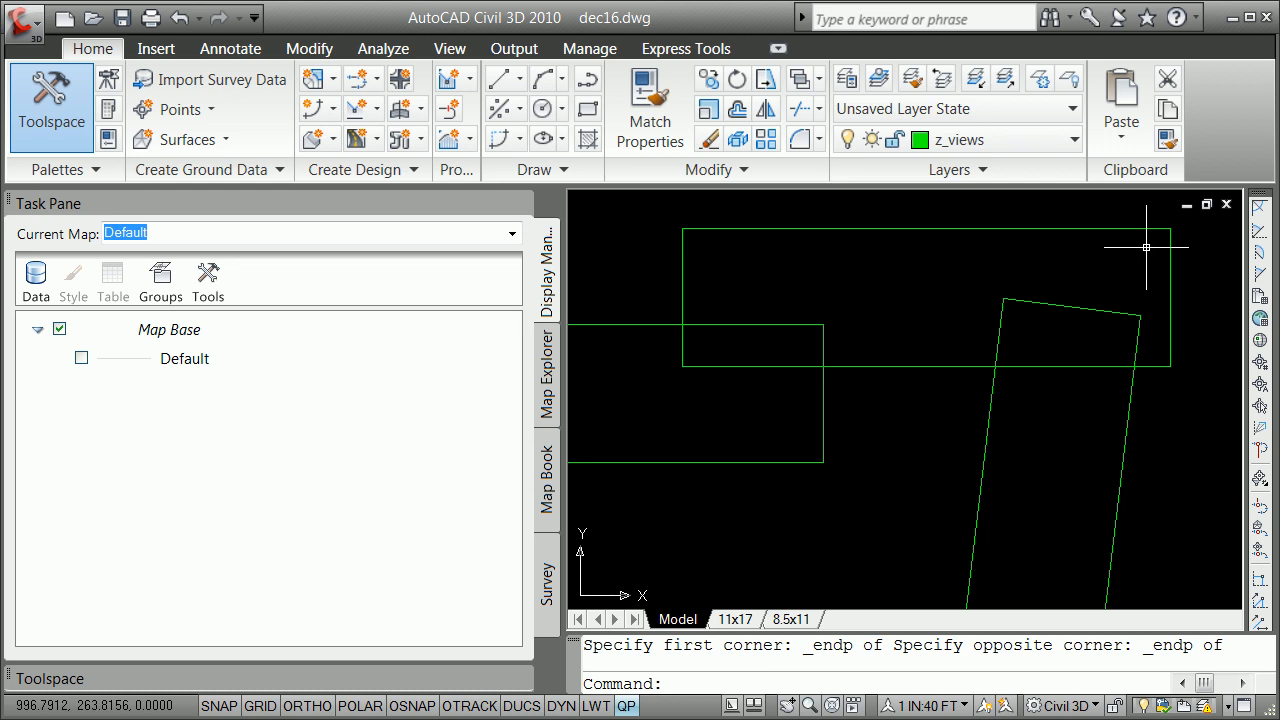
# Begin a new three-point UCS with its origin at the upper-left corner endpoint of the third, nearly upright rectangle
pyautogui.scroll(-5, 1175, 337)
pyautogui.scroll(3, 1180, 360)
pyautogui.scroll(-4, 1205, 360)
pyautogui.scroll(4, 1211, 350)
pyautogui.scroll(-2, 1203, 347)
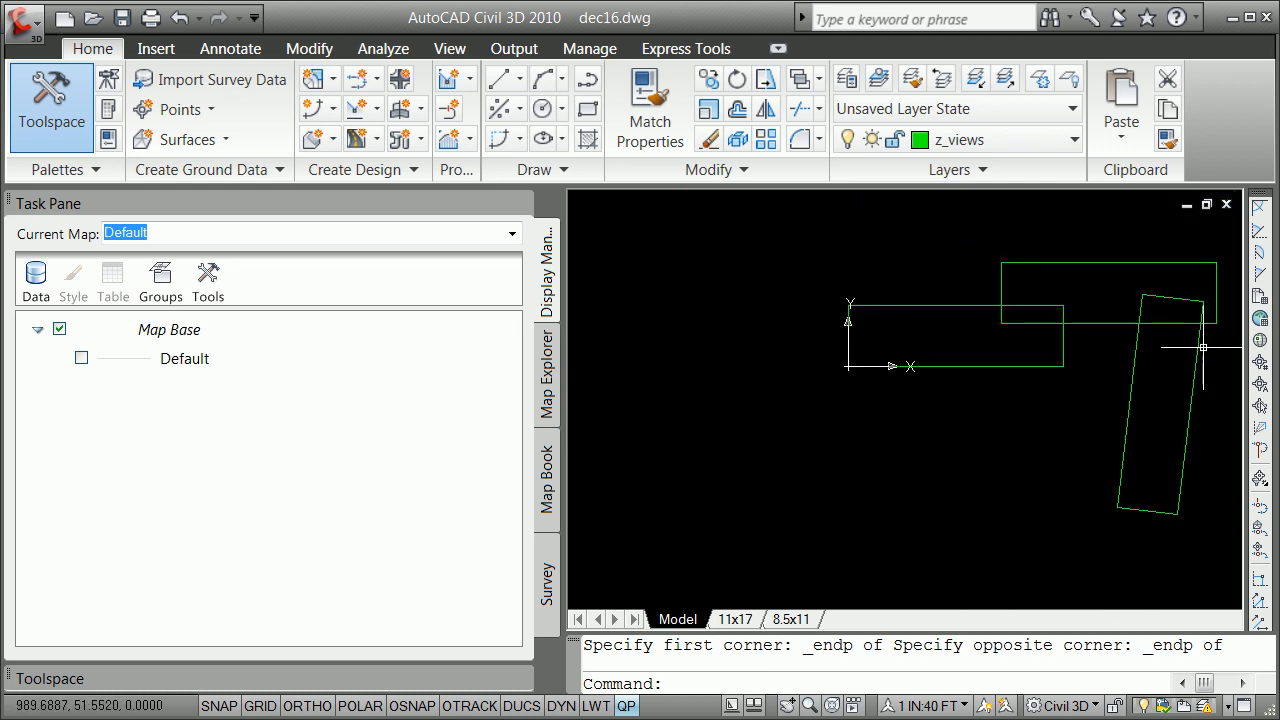
pyautogui.write('cs')
pyautogui.press('Return')
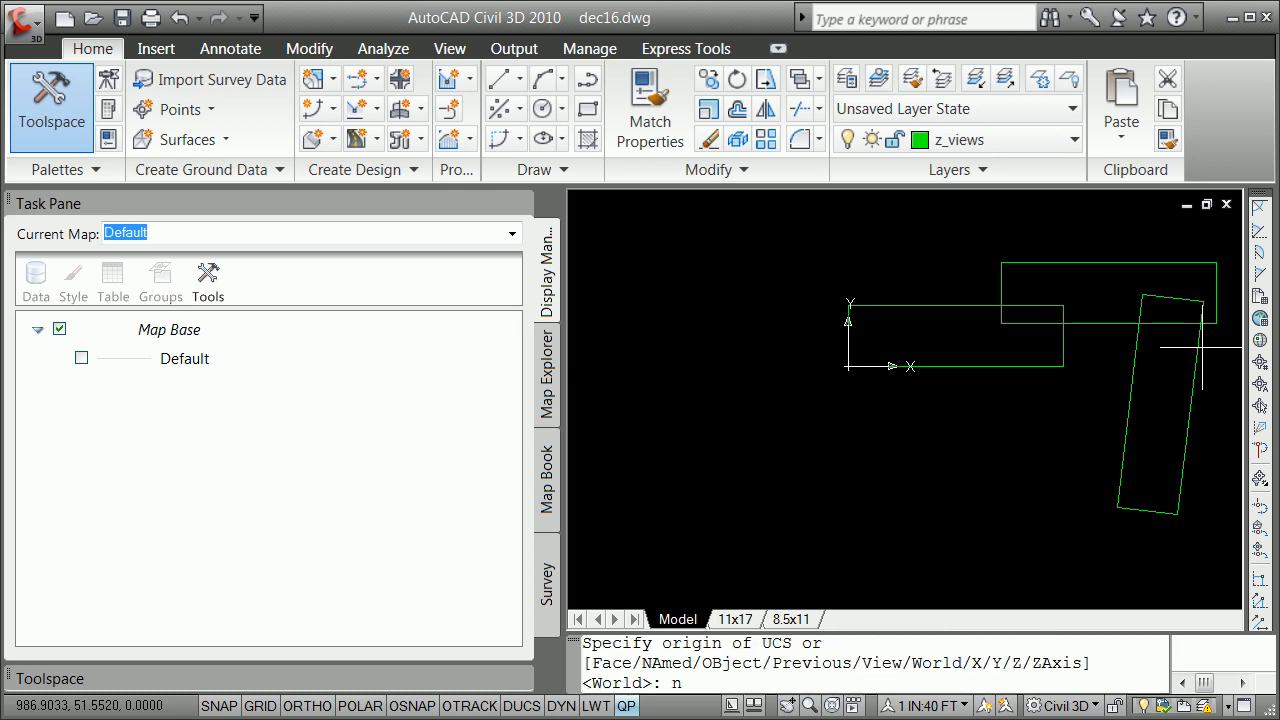
pyautogui.press('Return')
pyautogui.write('3')
pyautogui.press('Return')
pyautogui.write('en')
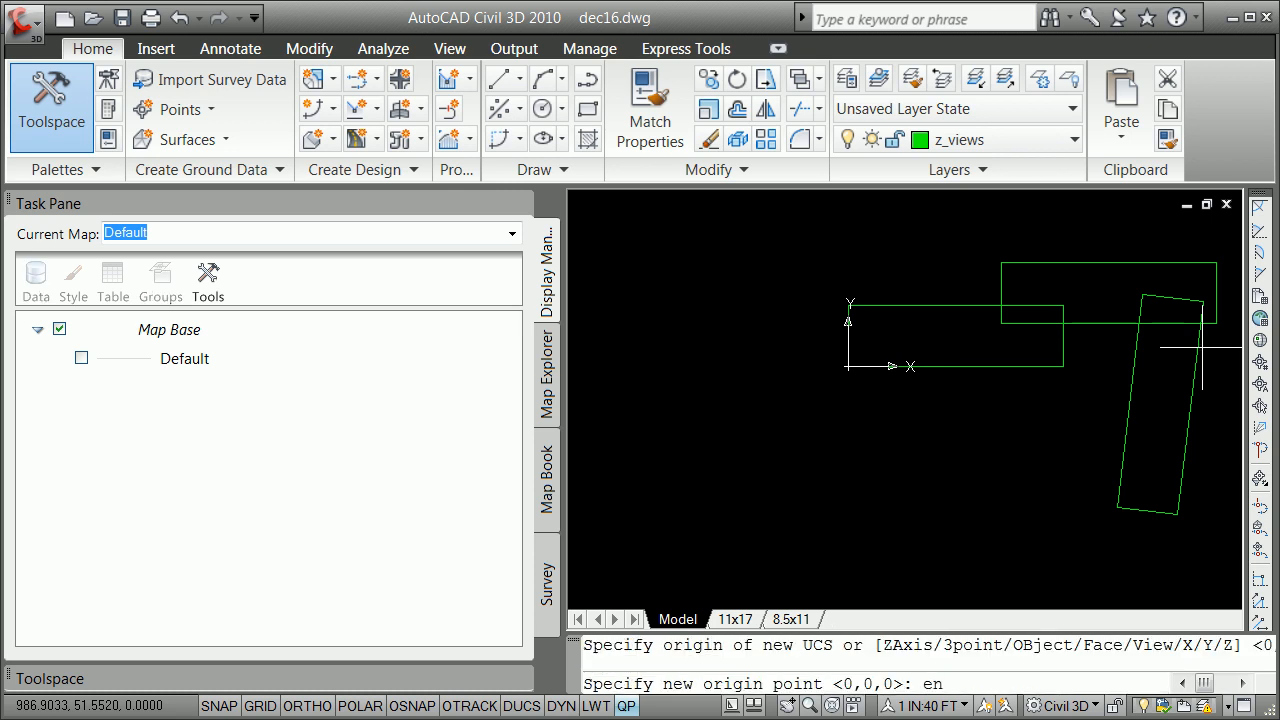
pyautogui.write('d')
pyautogui.press('Return')
pyautogui.click(1143, 295)
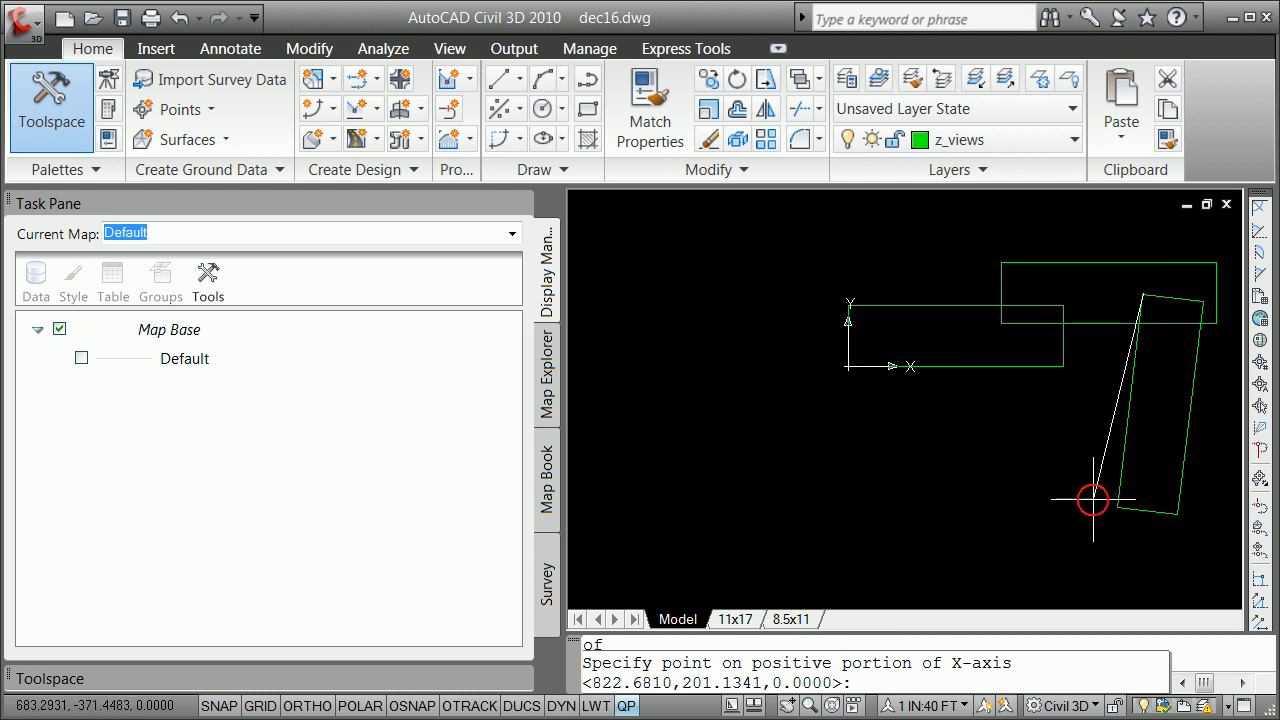
# Orient the UCS with X down the third rectangle's long side and Y across its upper short side, using endpoint snaps
pyautogui.keyDown('shift'); pyautogui.rightClick(1095, 500); pyautogui.keyUp('shift')
pyautogui.click(1160, 614)
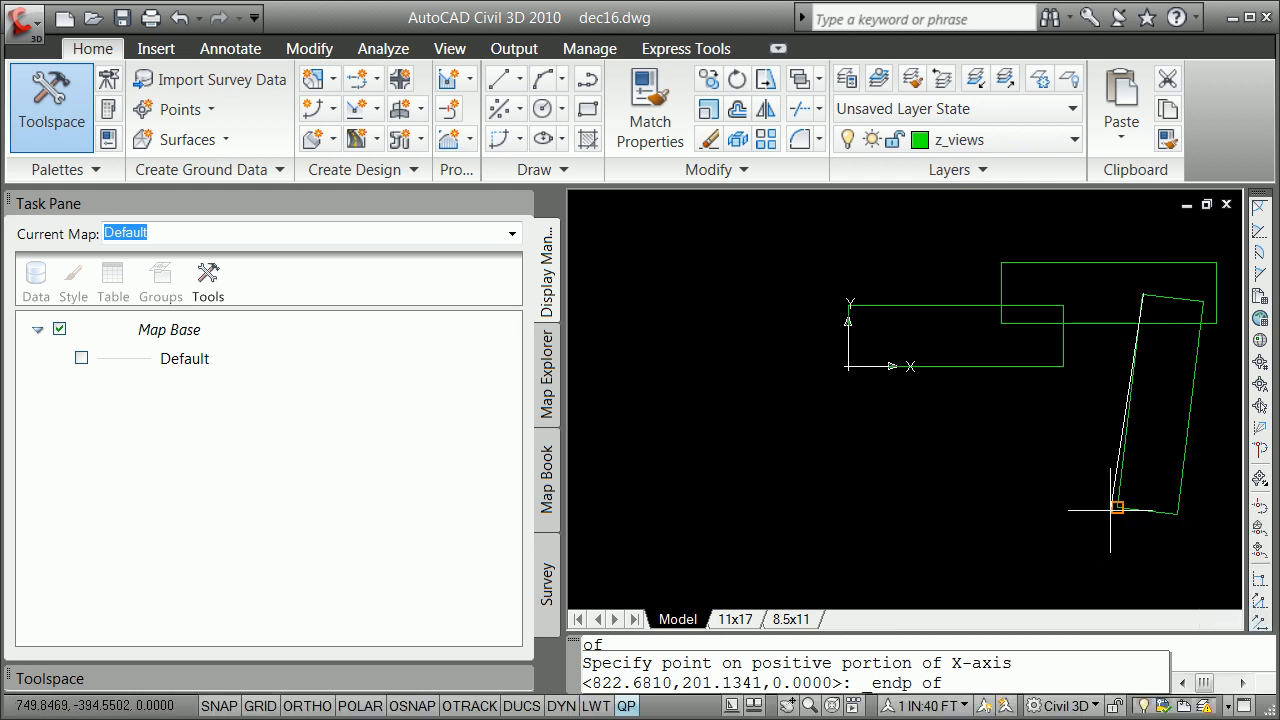
pyautogui.click(1112, 510)
pyautogui.keyDown('shift'); pyautogui.rightClick(1043, 514); pyautogui.keyUp('shift')
pyautogui.click(1110, 141)
pyautogui.click(1200, 297)
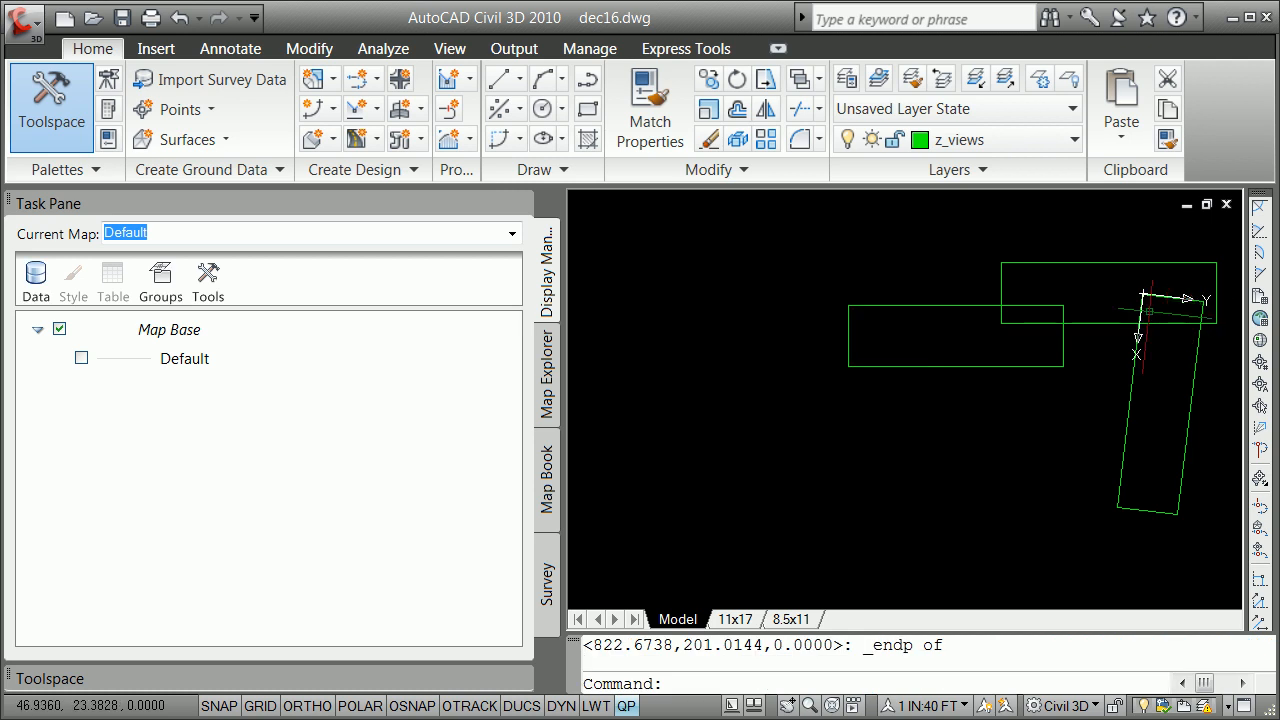
# Rotate the display to the third rectangle's UCS plan view and zoom centered on 0,0 at height 100
pyautogui.write('plan')
pyautogui.press('Return')
pyautogui.press('Return')
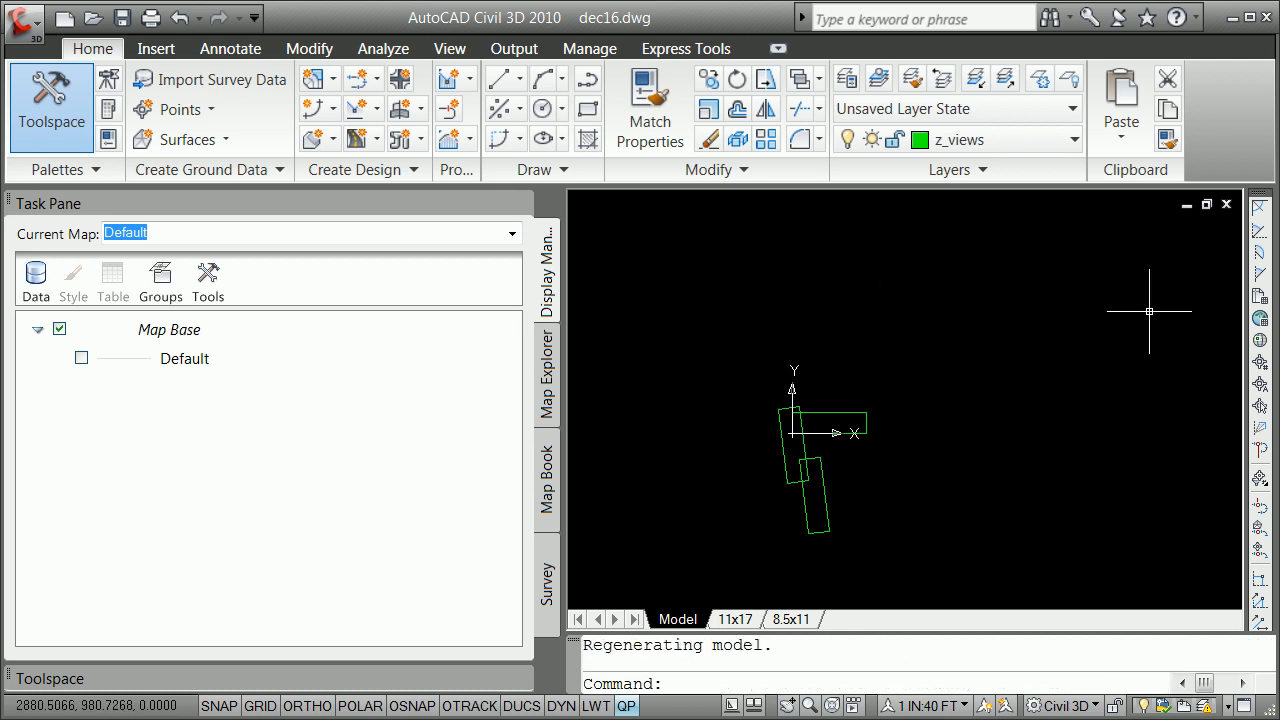
pyautogui.write('z')
pyautogui.press('Return')
pyautogui.write('c')
pyautogui.press('Return')
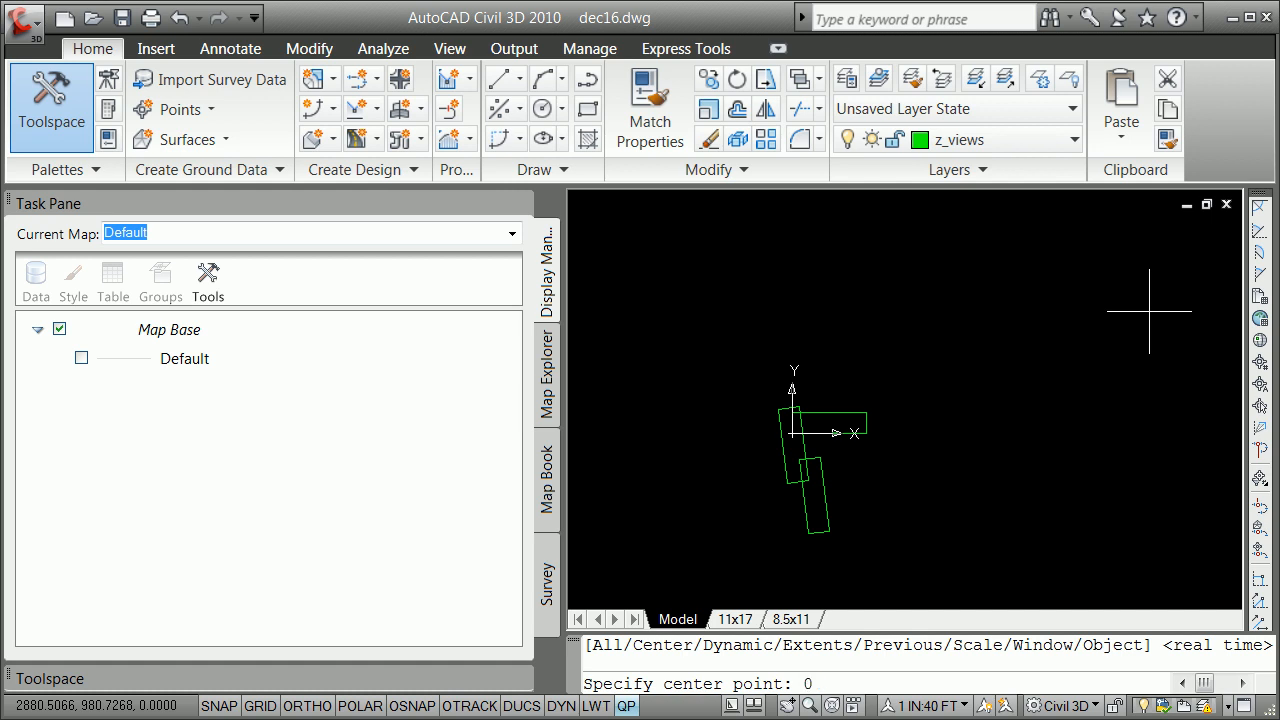
pyautogui.write('0,0')
pyautogui.press('Return')
pyautogui.write('100')
pyautogui.press('Return')
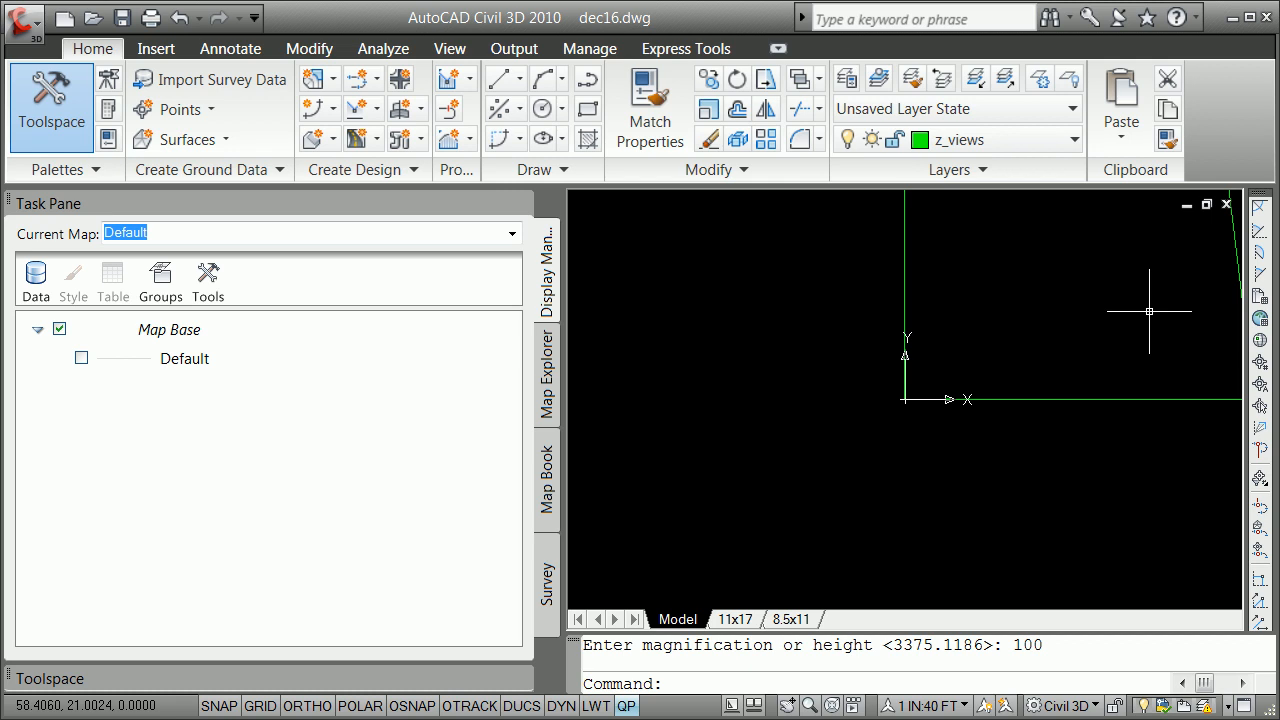
pyautogui.write('-v')
pyautogui.press('Return')
pyautogui.write('s')
pyautogui.press('Return')
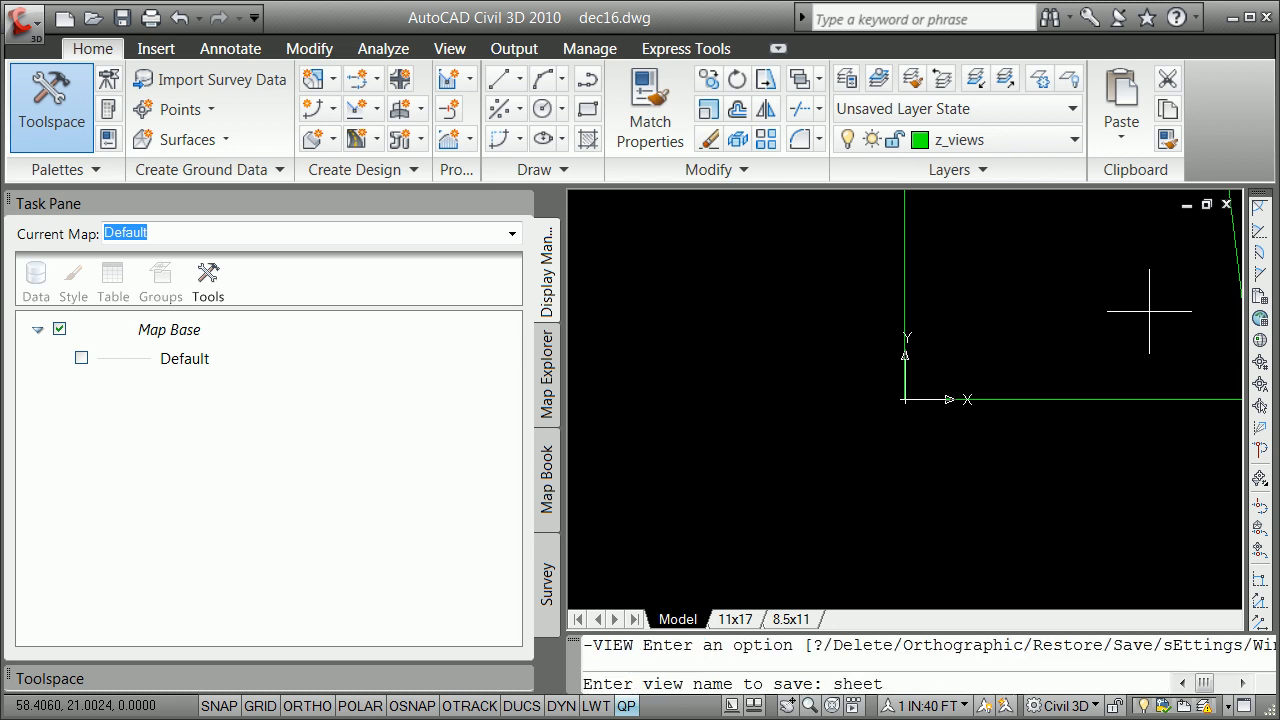
pyautogui.press('Return')
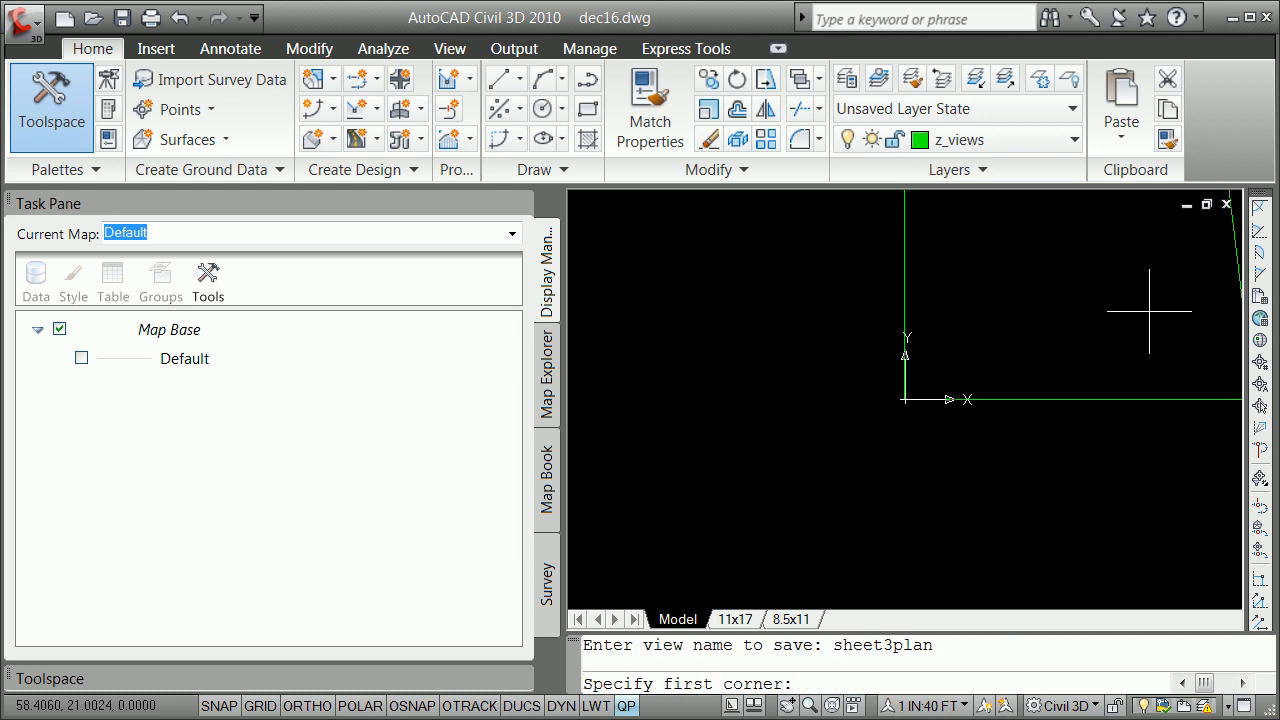
pyautogui.press('Return')
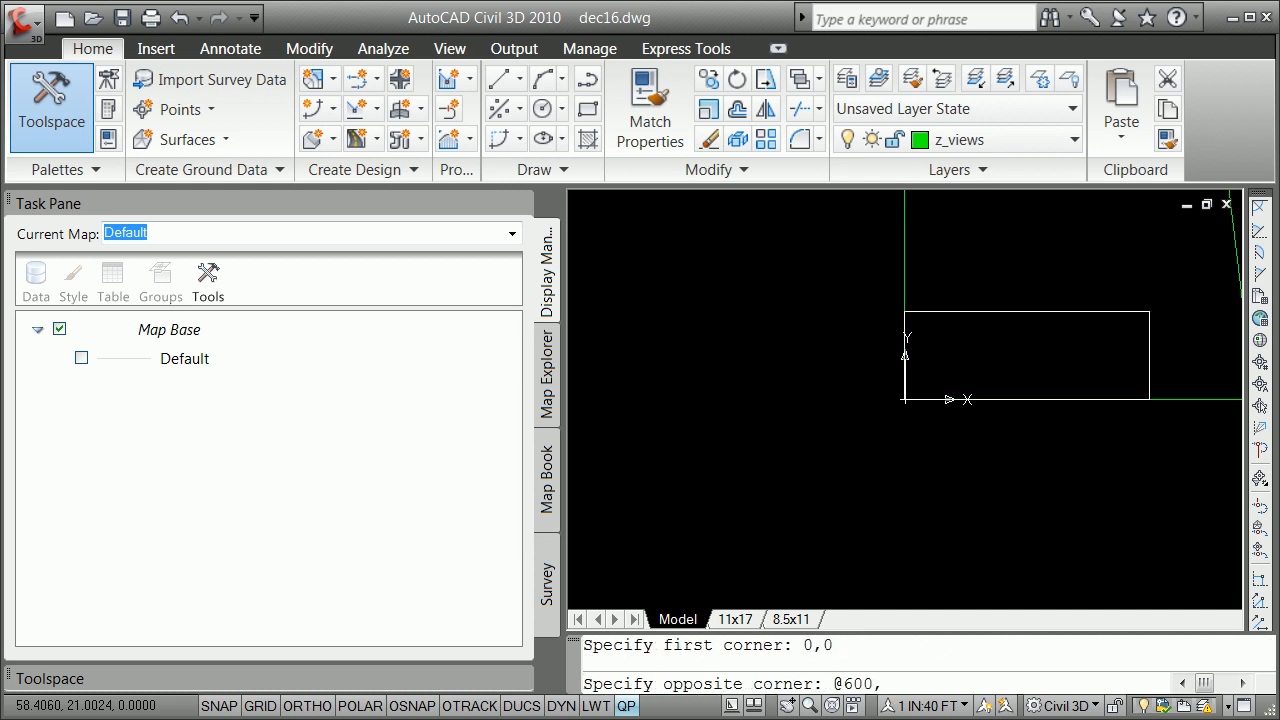
pyautogui.press('Return')
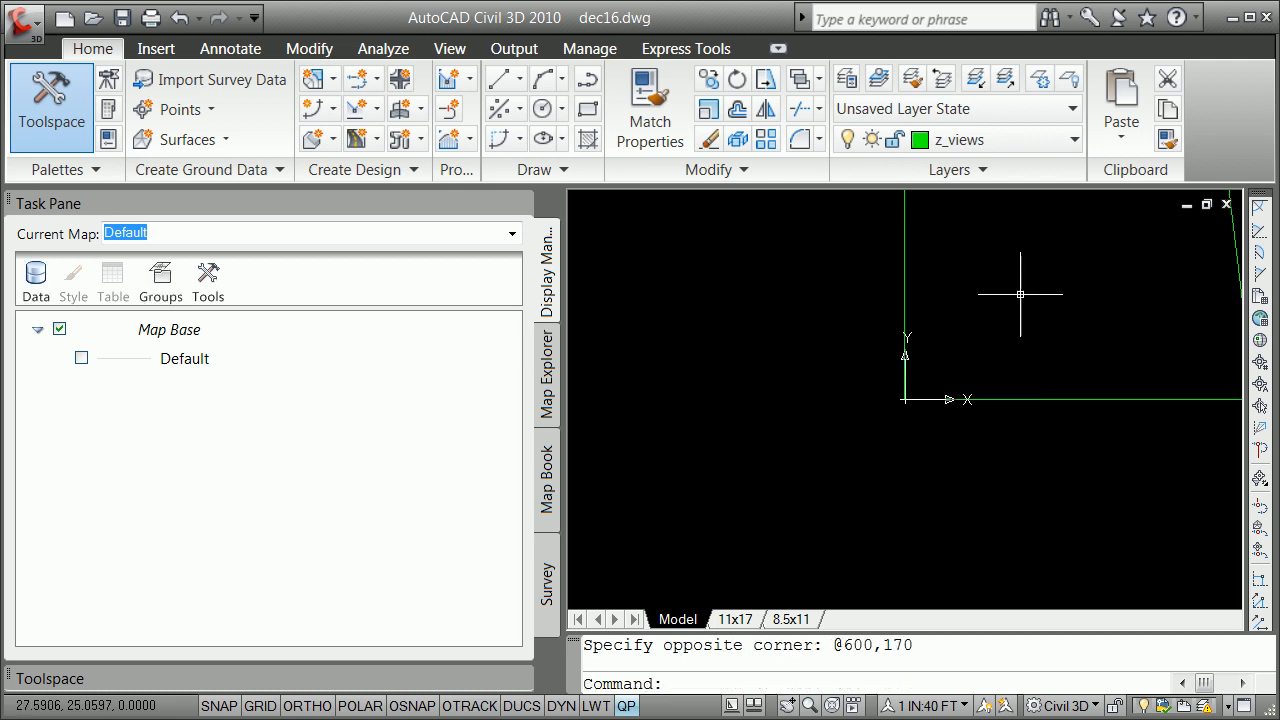
pyautogui.scroll(-6, 994, 277)
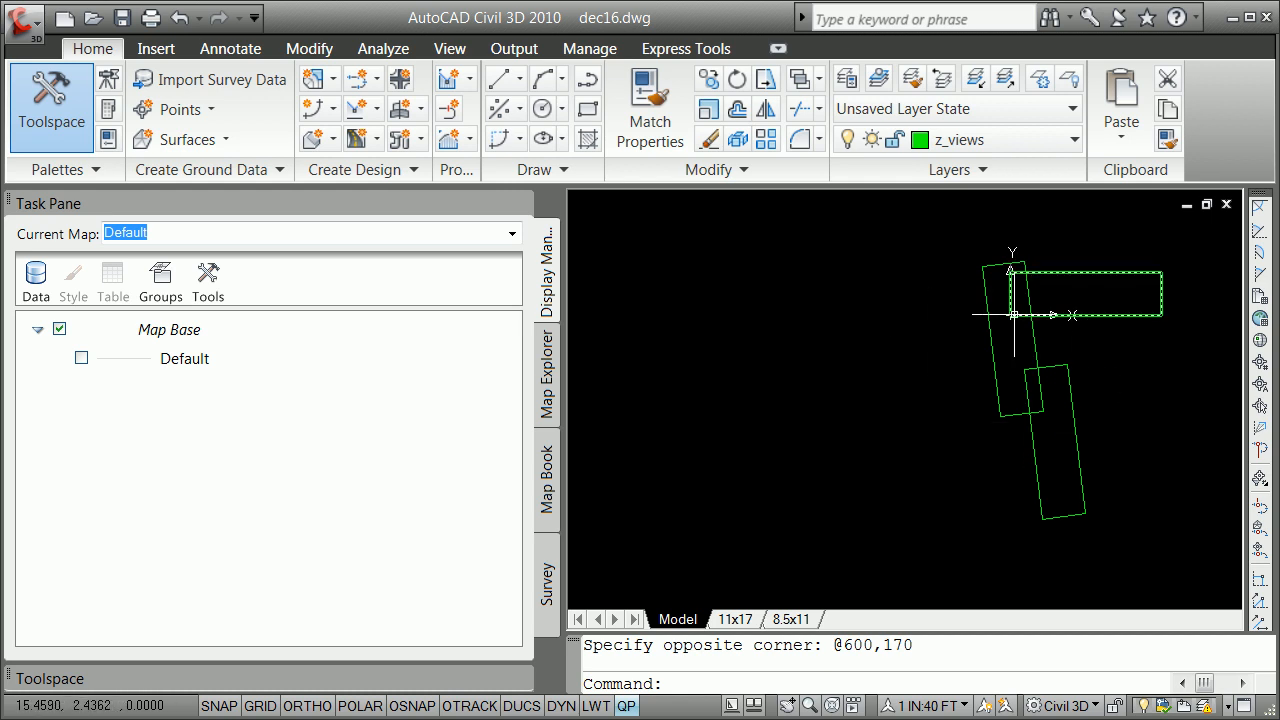
# Return the UCS to World and rotate the display to the current UCS plan view
pyautogui.moveTo(1014, 315)
pyautogui.write('ucs')
pyautogui.press('Return')
pyautogui.write('world')
pyautogui.press('Return')
pyautogui.write('p')
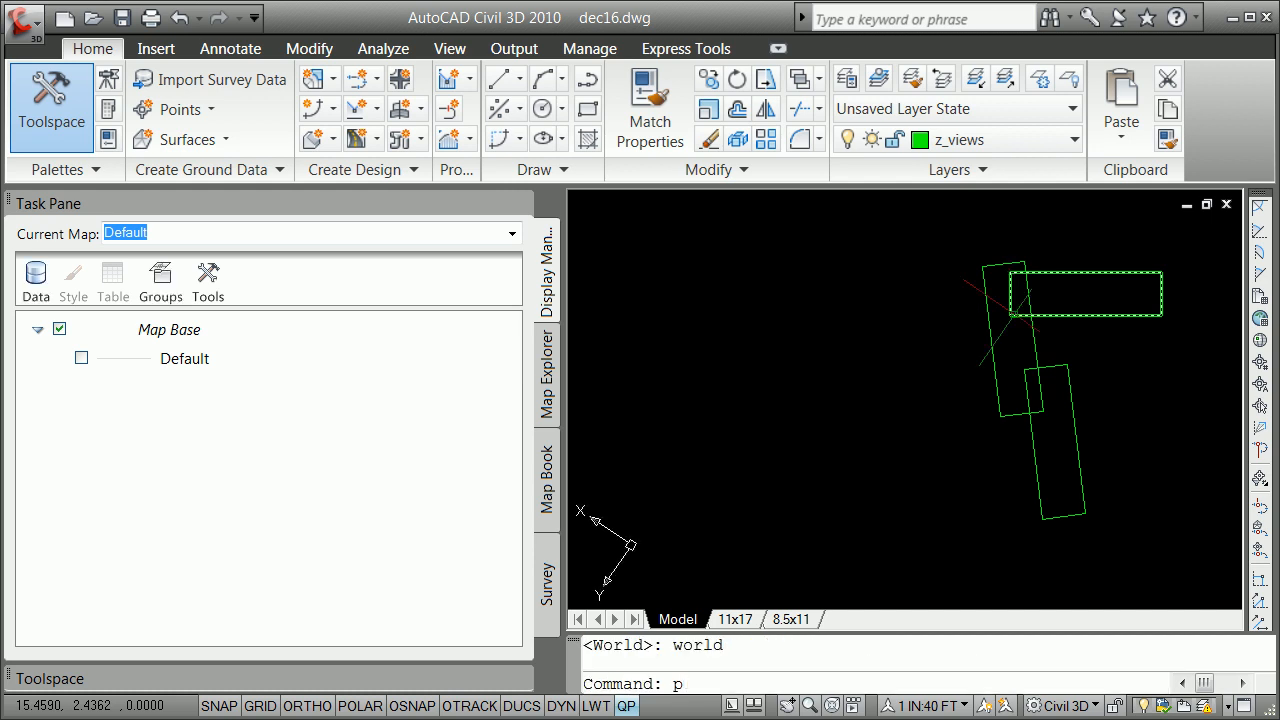
pyautogui.write('lan')
pyautogui.press('Return')
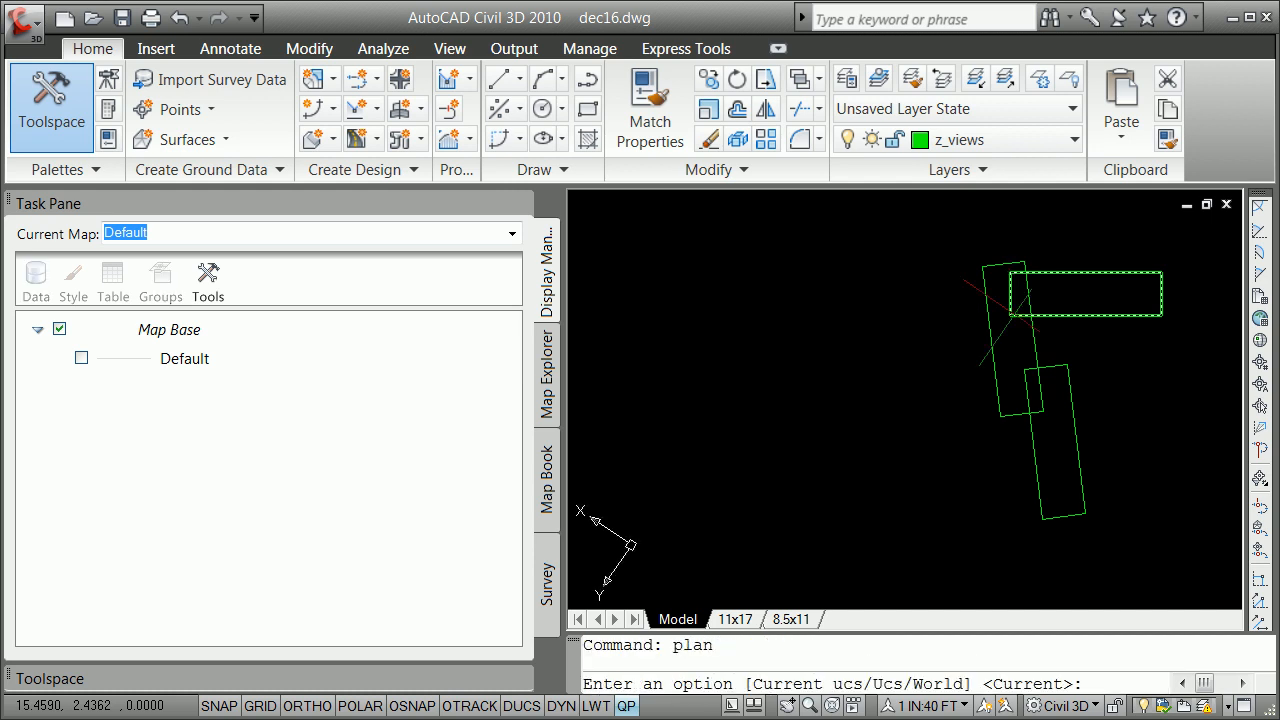
pyautogui.press('Return')
# Restore the saved layer state allondec16 to bring back the site layers
pyautogui.write('lman')
pyautogui.press('Return')
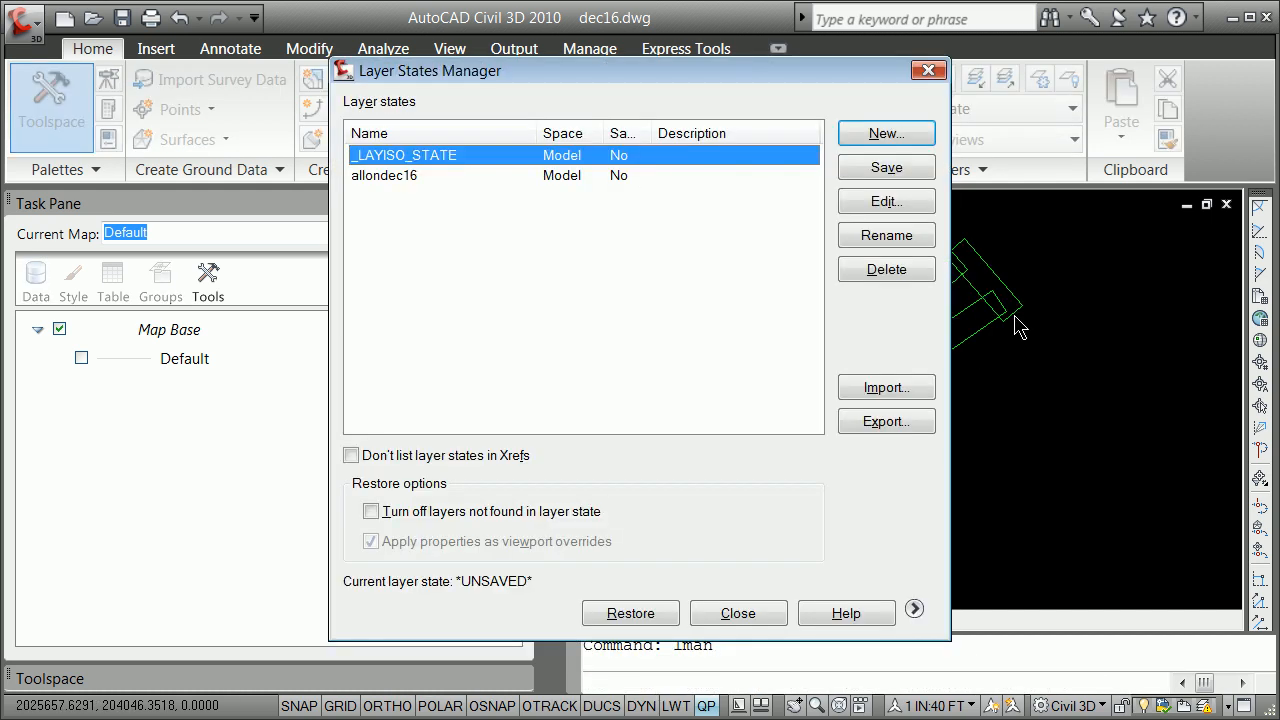
pyautogui.click(390, 178)
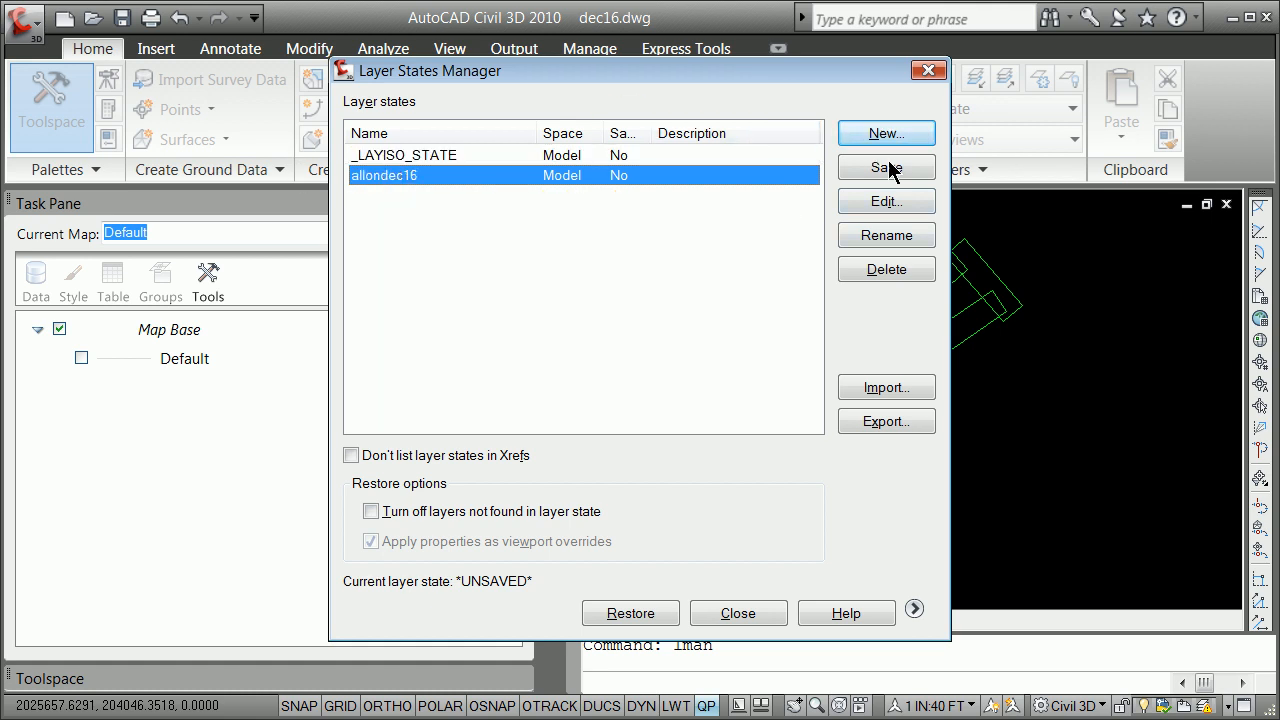
pyautogui.click(640, 612)
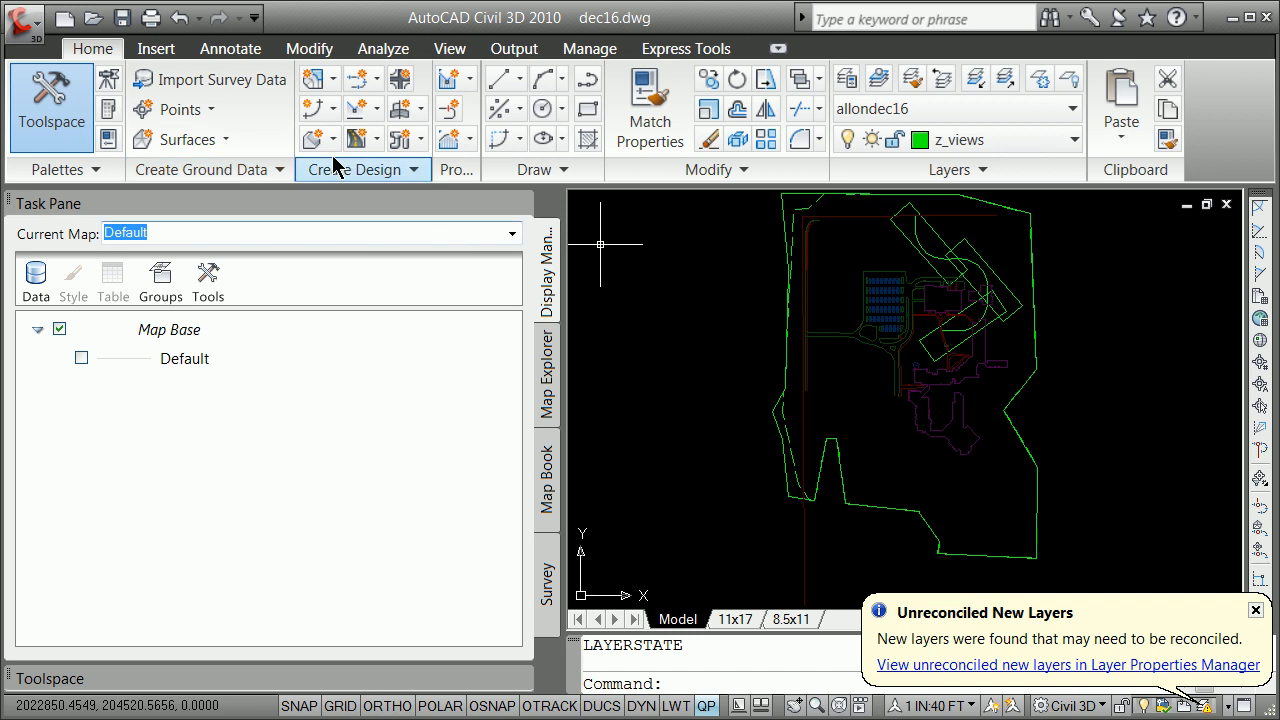
# Check the named views by displaying sheet1plan, sheet2plan and sheet3plan in turn
pyautogui.click(450, 49)
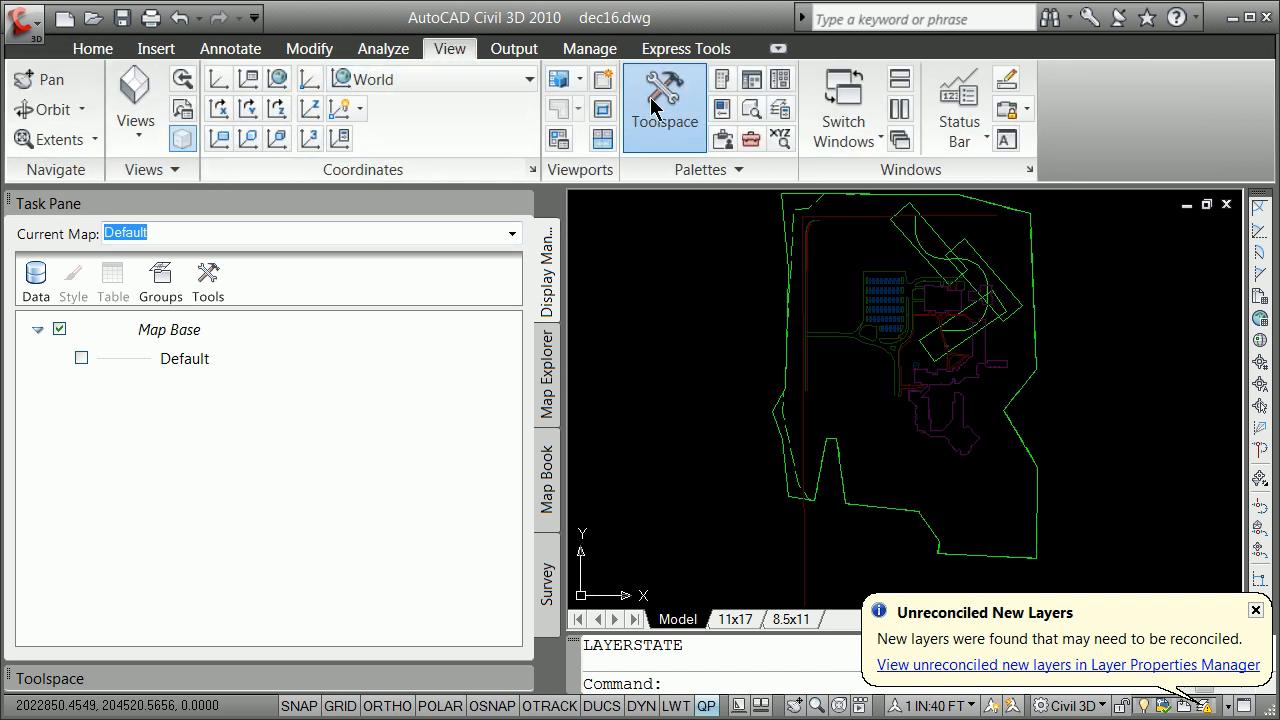
pyautogui.click(139, 141)
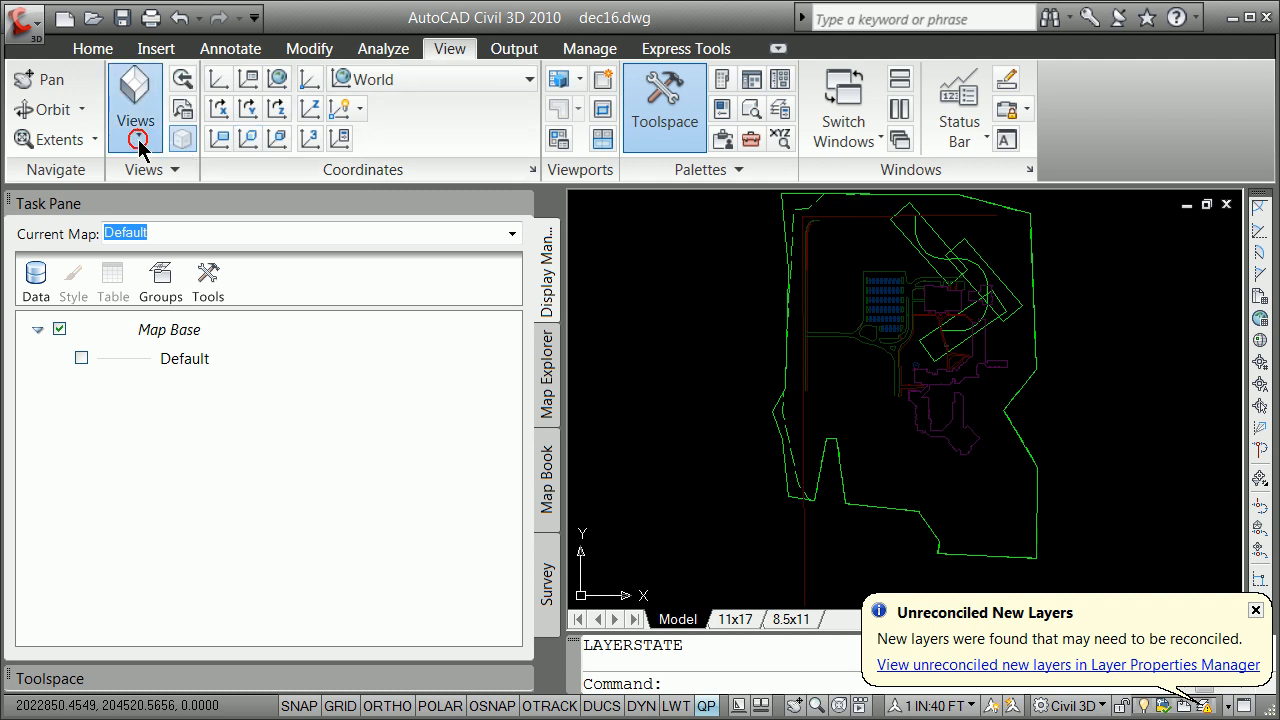
pyautogui.click(148, 167)
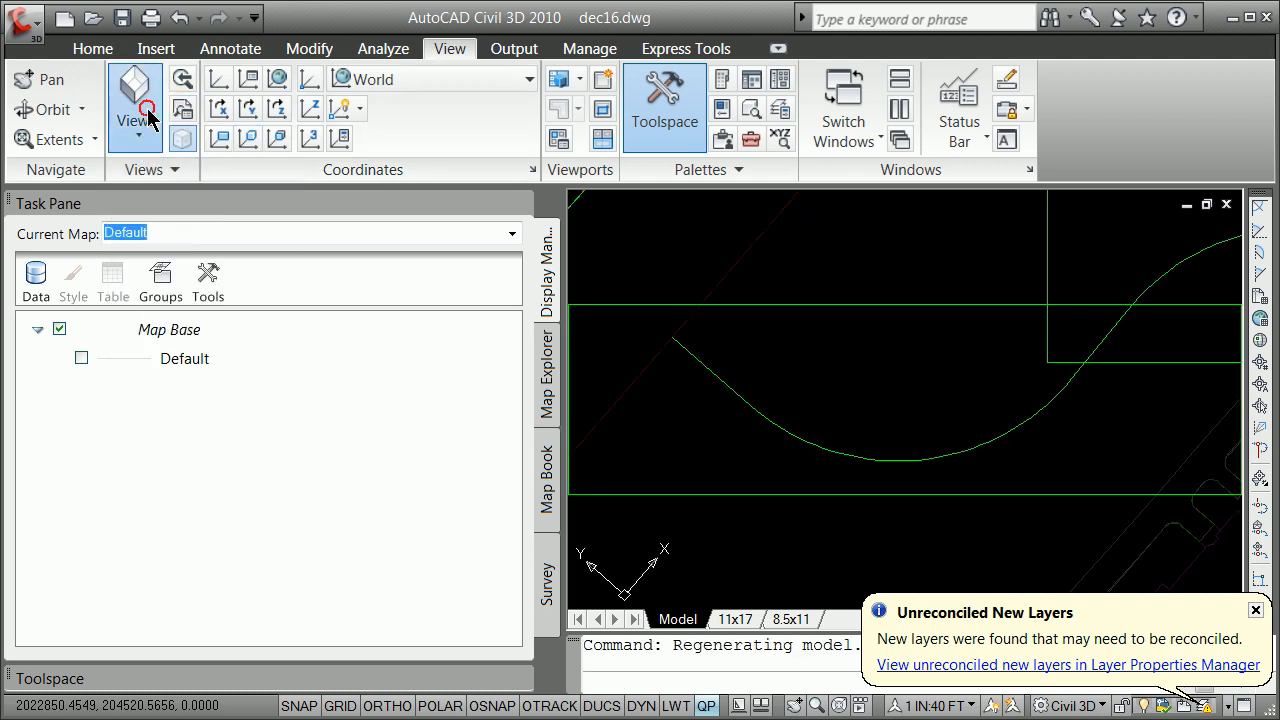
pyautogui.click(152, 148)
pyautogui.click(157, 194)
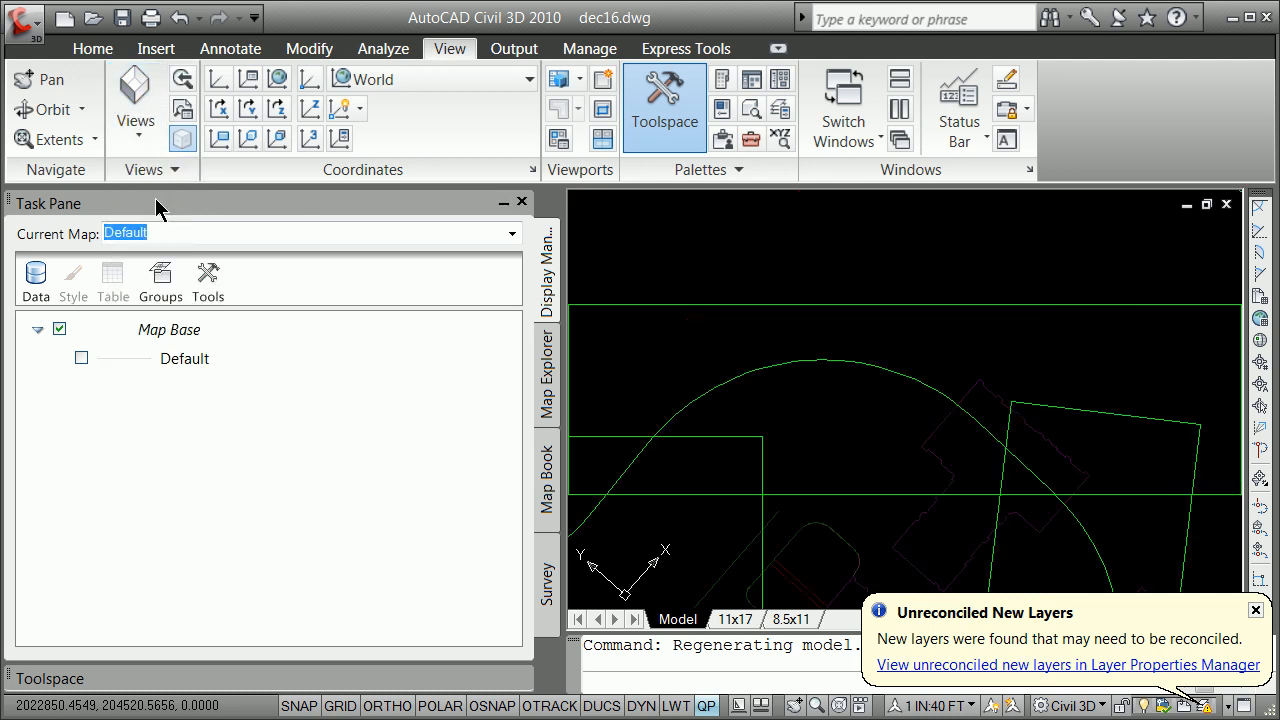
pyautogui.click(145, 145)
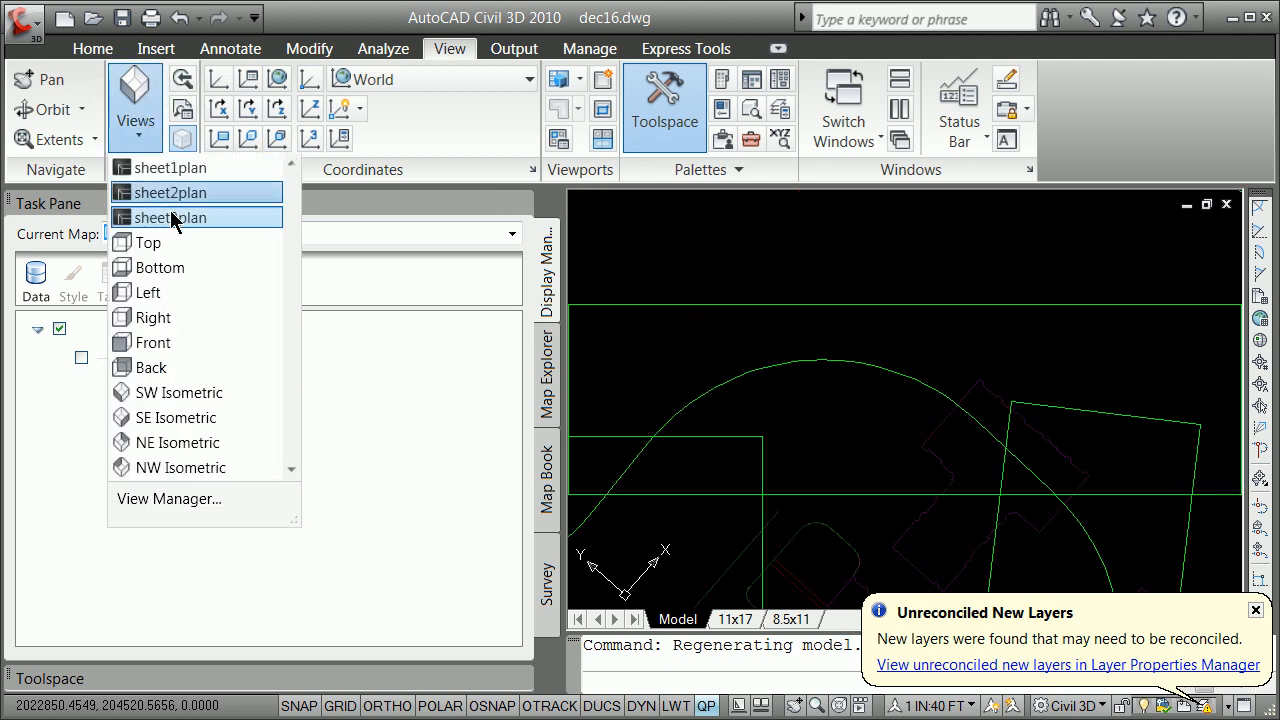
pyautogui.click(171, 216)
pyautogui.scroll(-4, 714, 341)
pyautogui.scroll(-3, 714, 341)
# Set the World UCS again after reviewing the sheet views and restore its north-up plan display
pyautogui.write('ucs')
pyautogui.press('Return')
pyautogui.write('world')
pyautogui.press('Return')
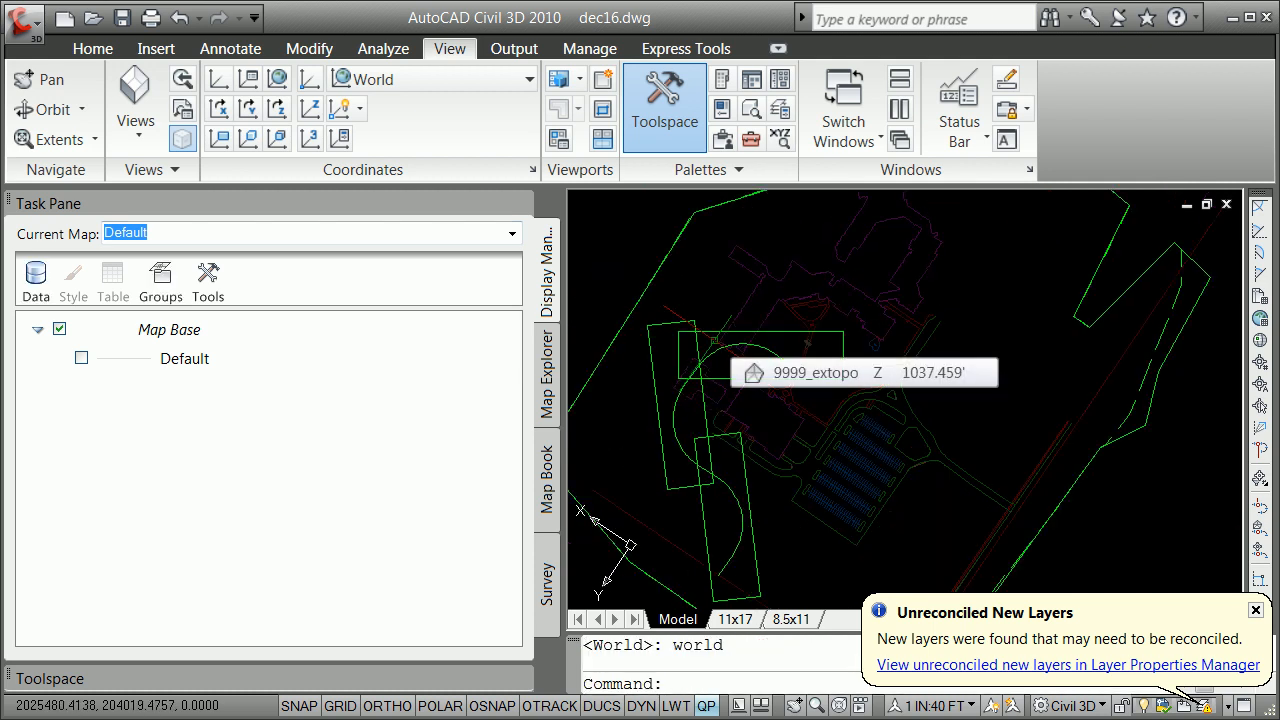
pyautogui.write('plan')
pyautogui.press('Return')
pyautogui.press('Return')
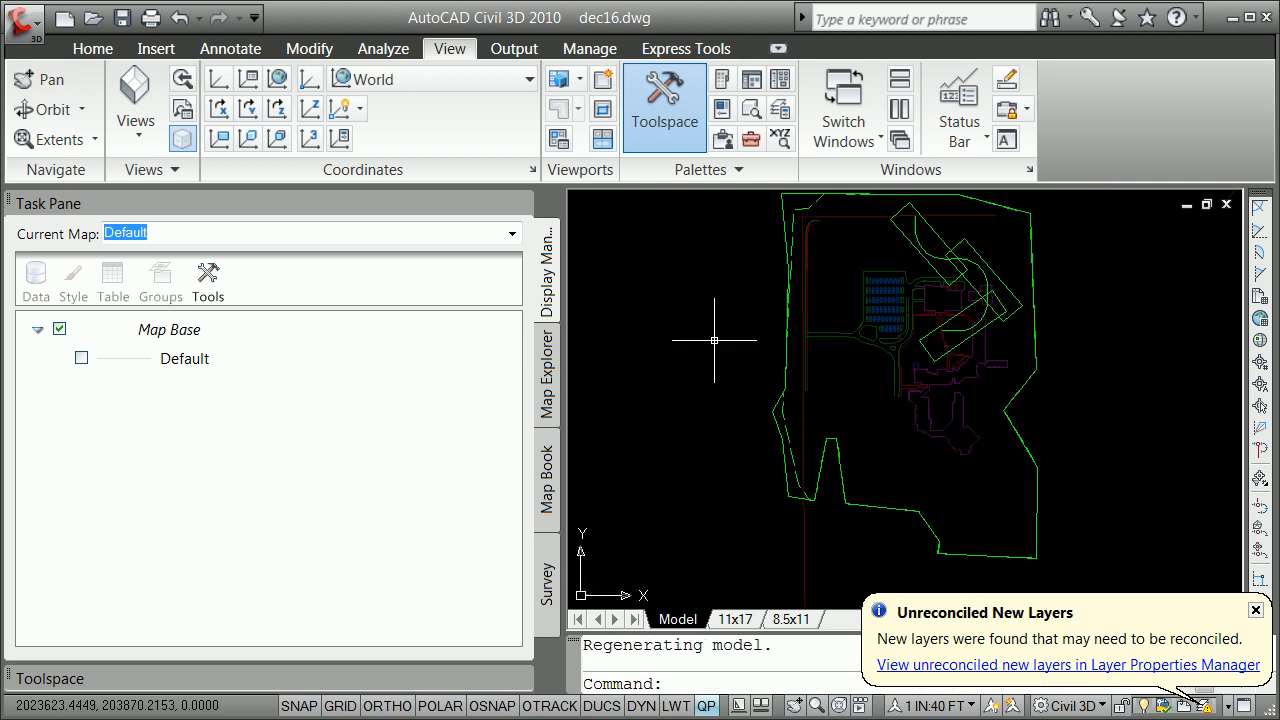
# Start creating an alignment from objects using the S-curved polyline through the three rectangles, accepting its default direction
pyautogui.scroll(3, 958, 236)
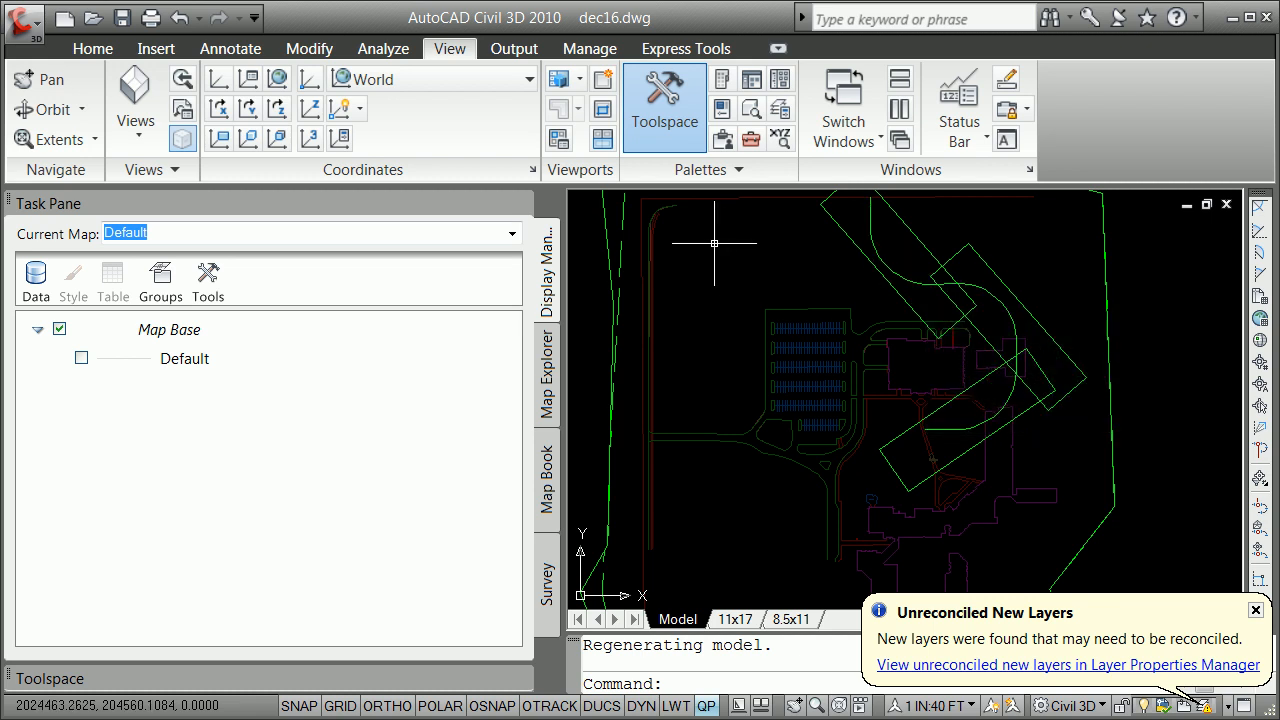
pyautogui.click(94, 50)
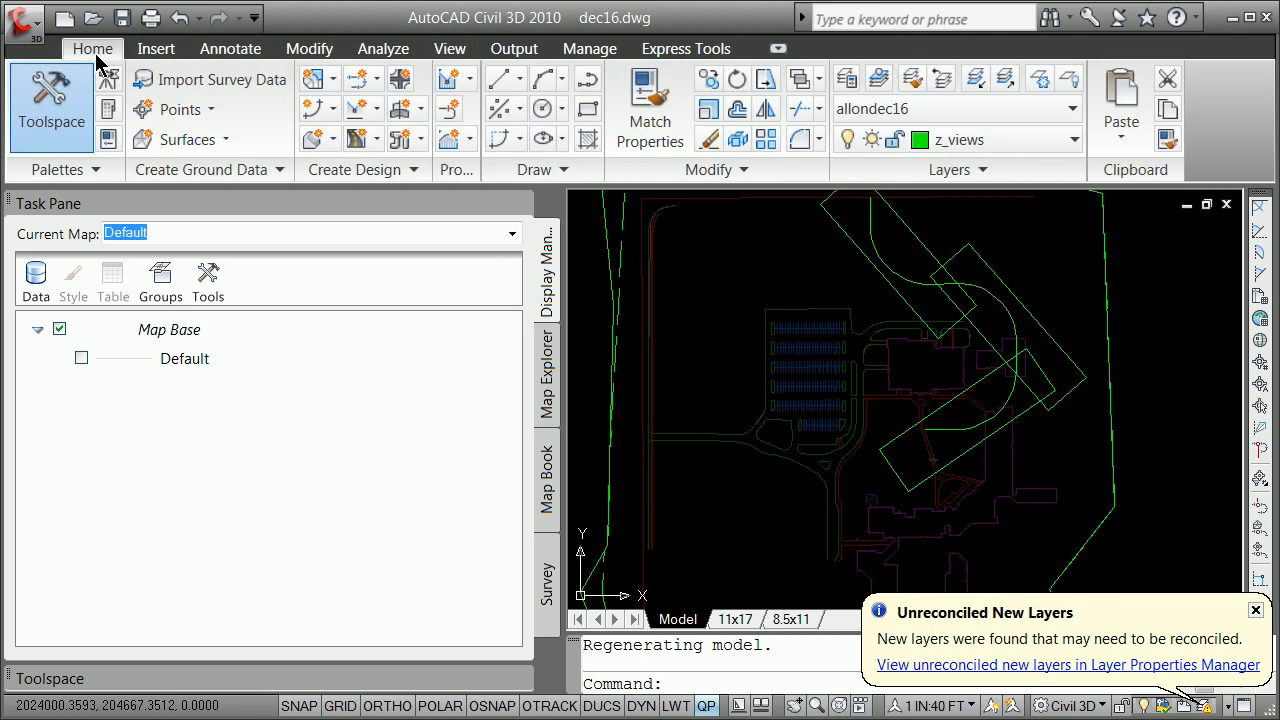
pyautogui.click(375, 82)
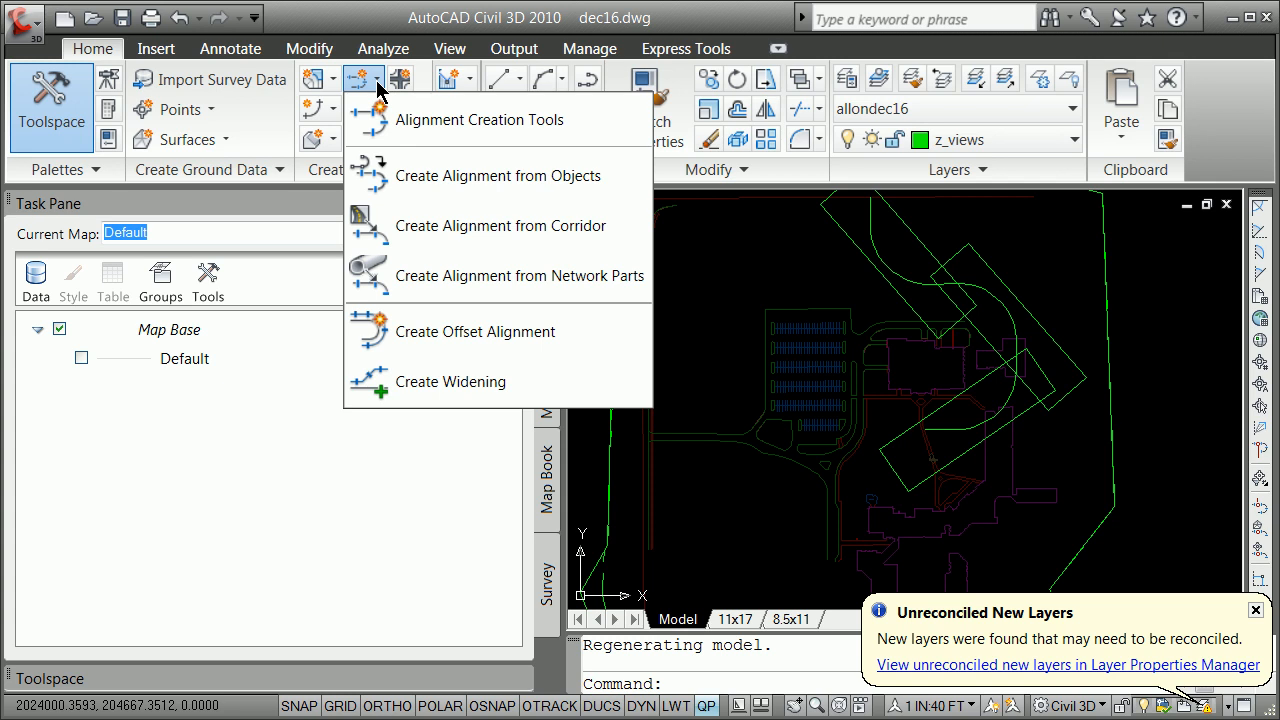
pyautogui.click(568, 178)
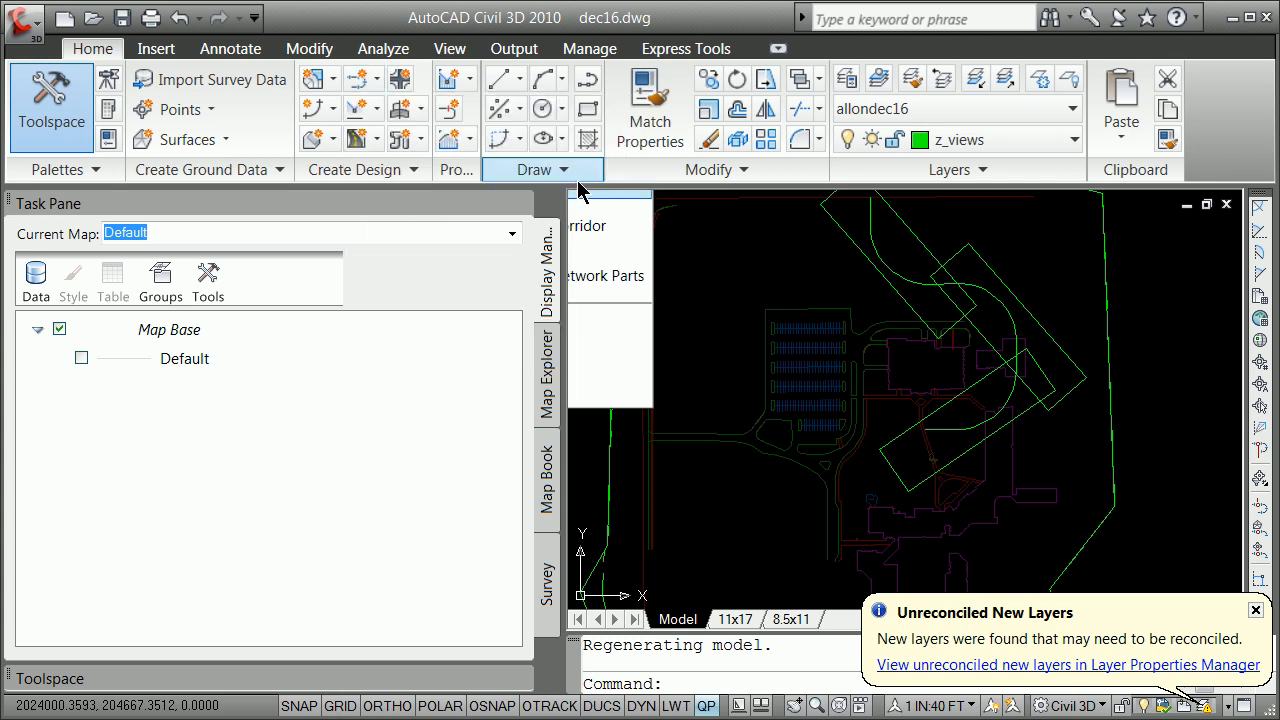
pyautogui.click(903, 279)
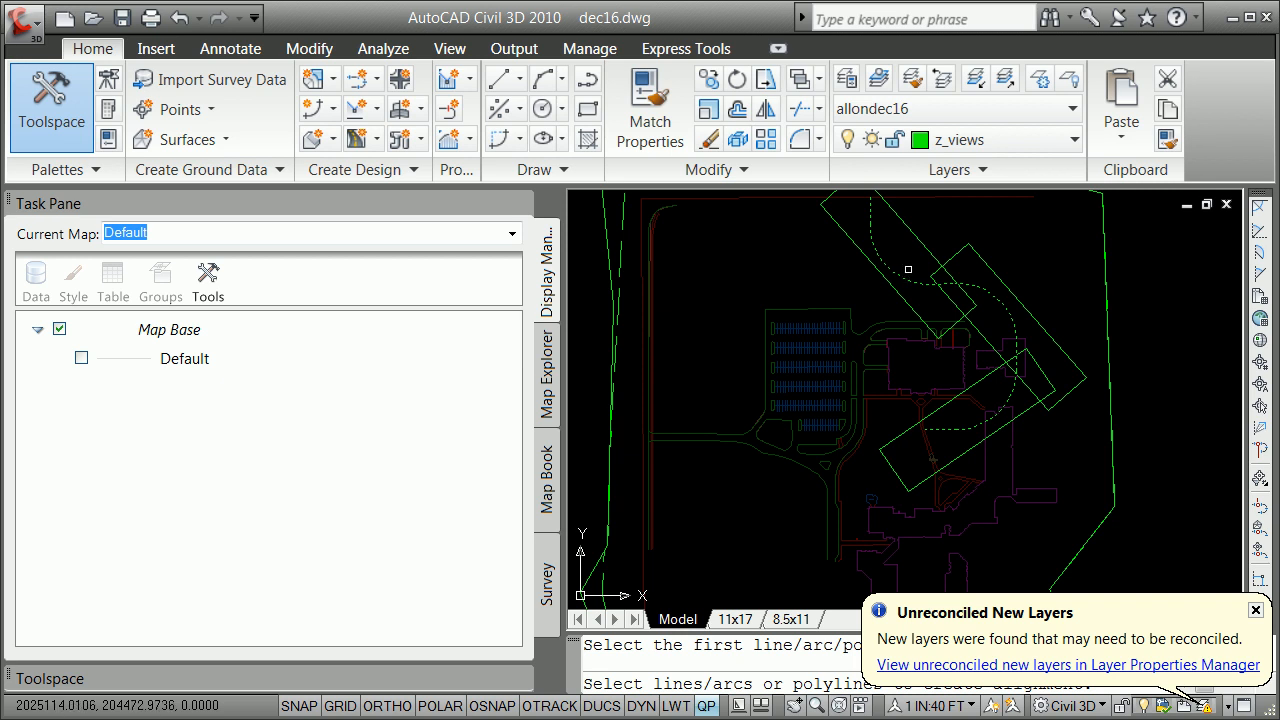
pyautogui.press('Return')
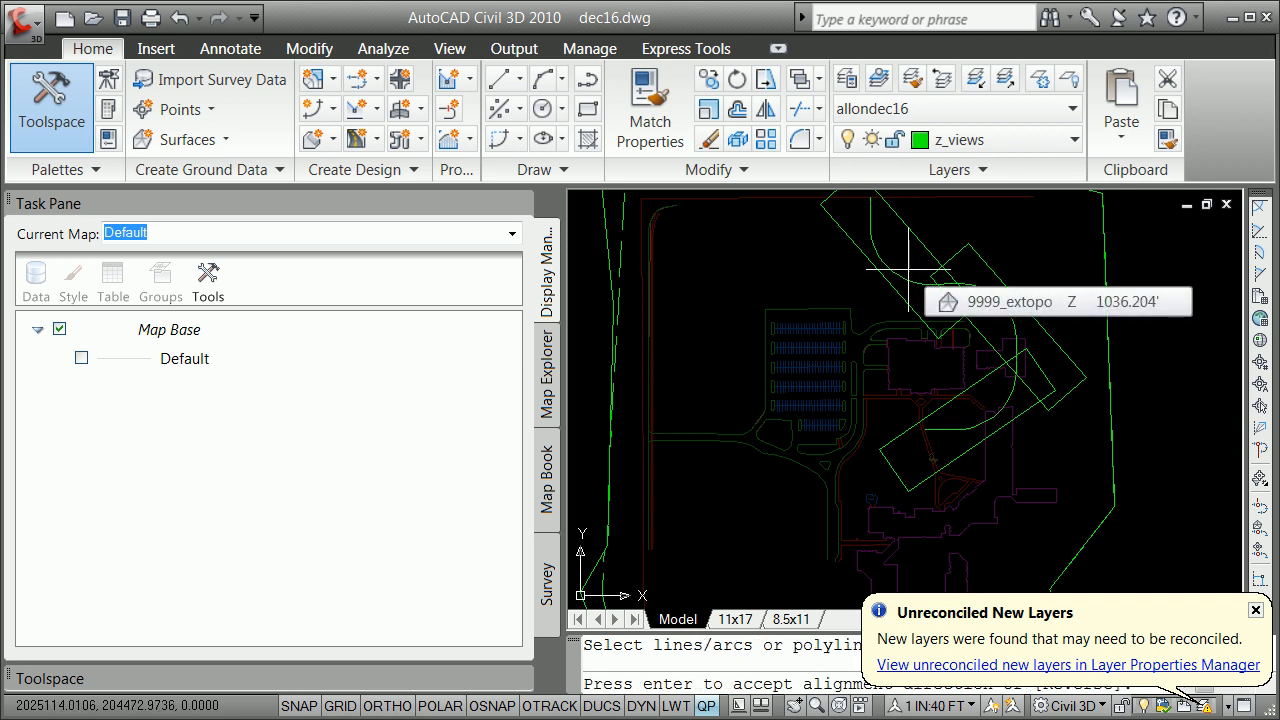
pyautogui.press('Return')
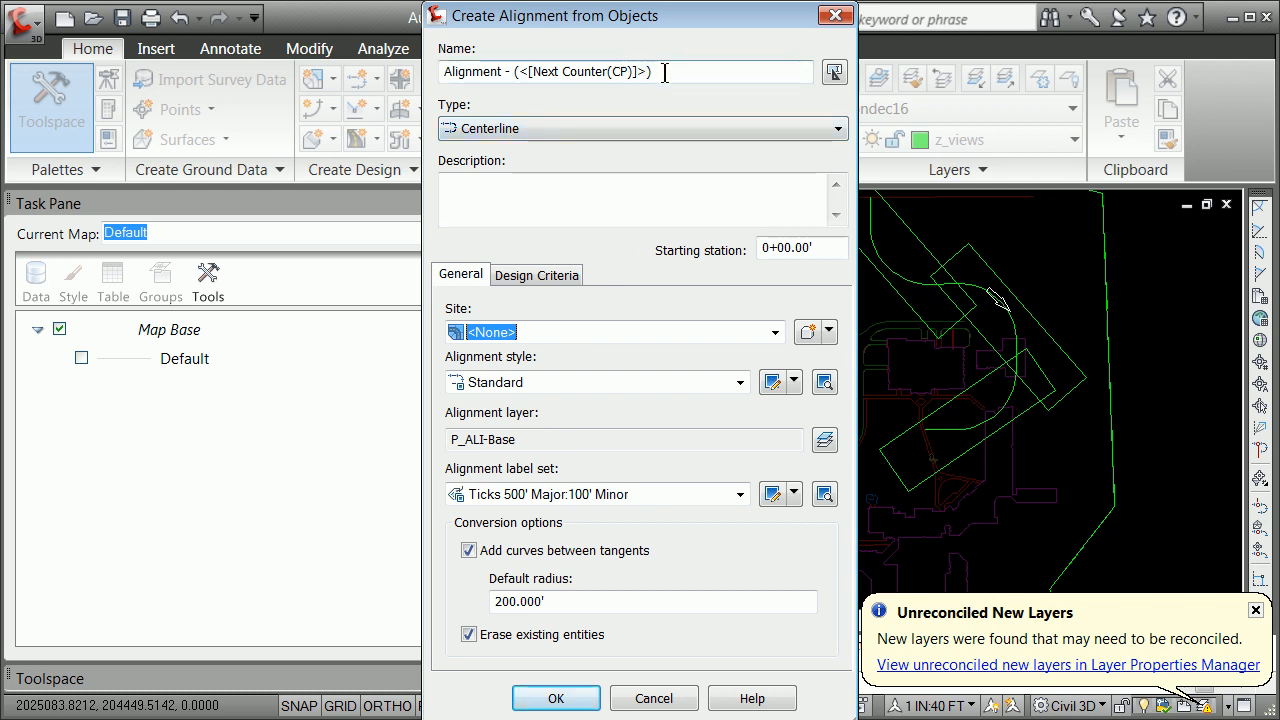
# Create the alignment as 9999_dec16_cl with starting station 10+00 and no curves added between tangents
pyautogui.moveTo(664, 72); pyautogui.dragTo(363, 62)
pyautogui.write('9999_')
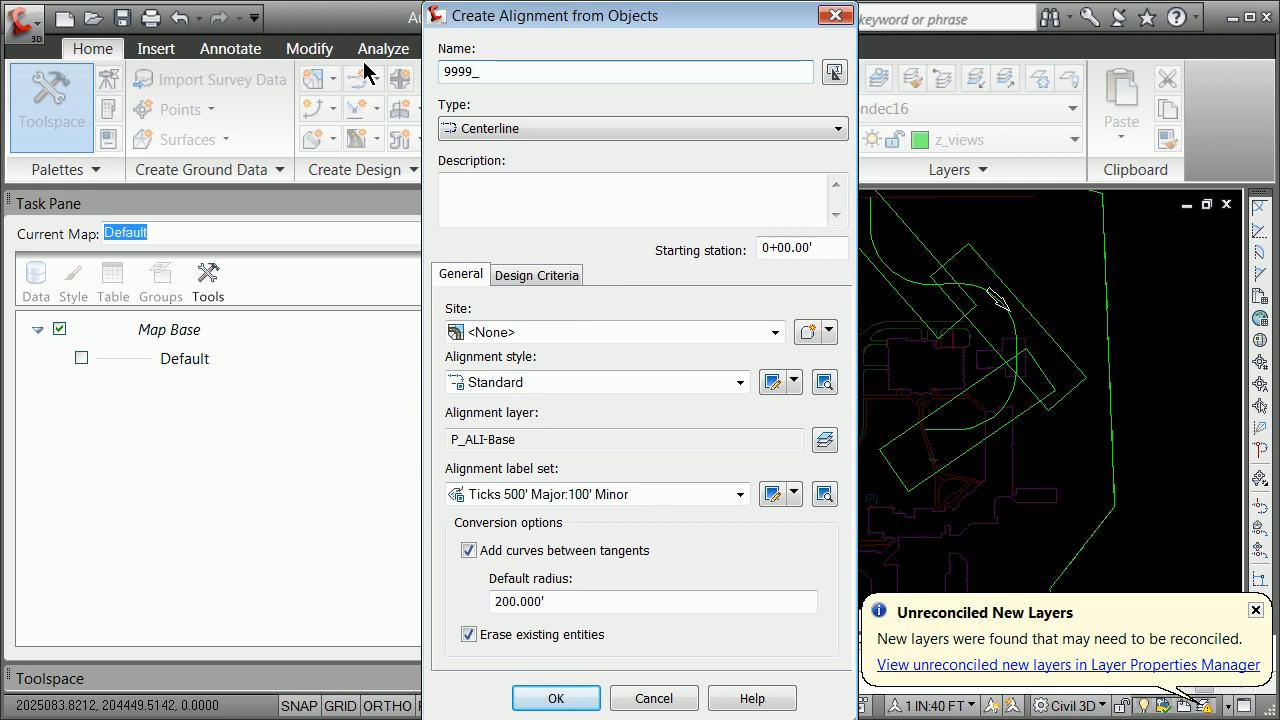
pyautogui.write('dec16_cl')
pyautogui.moveTo(824, 248); pyautogui.dragTo(688, 273)
pyautogui.write('1000')
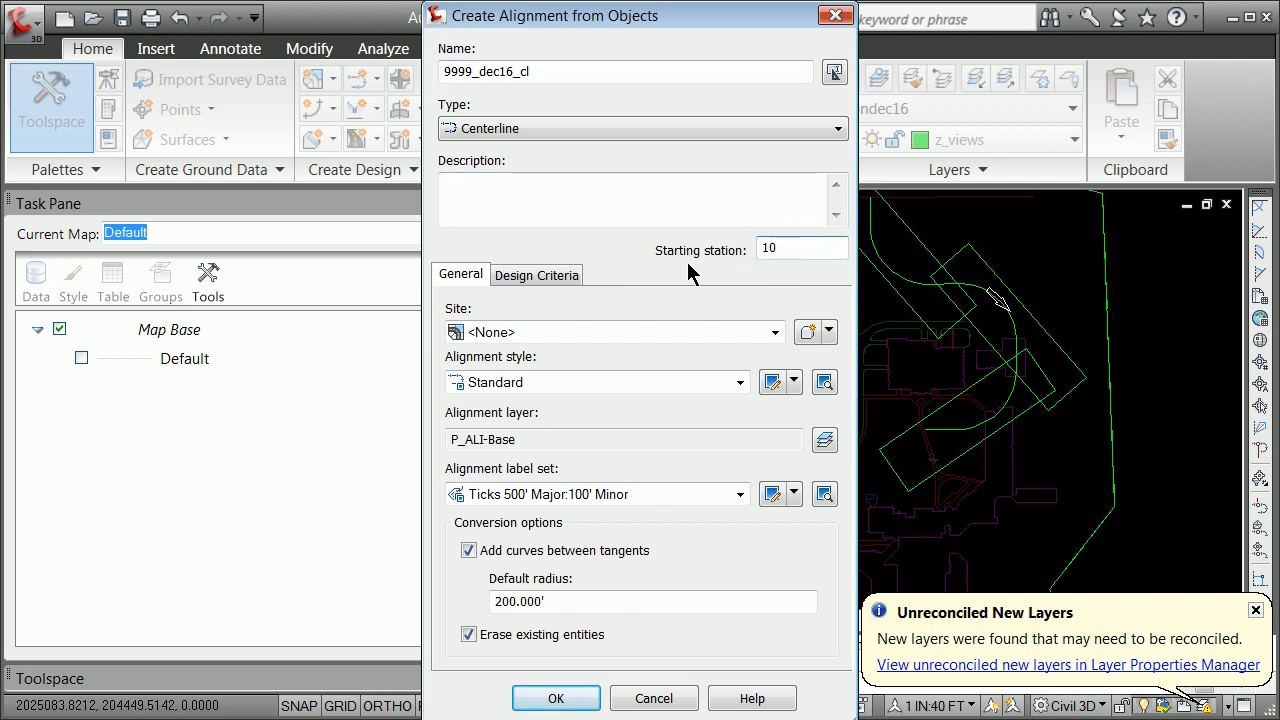
pyautogui.click(527, 282)
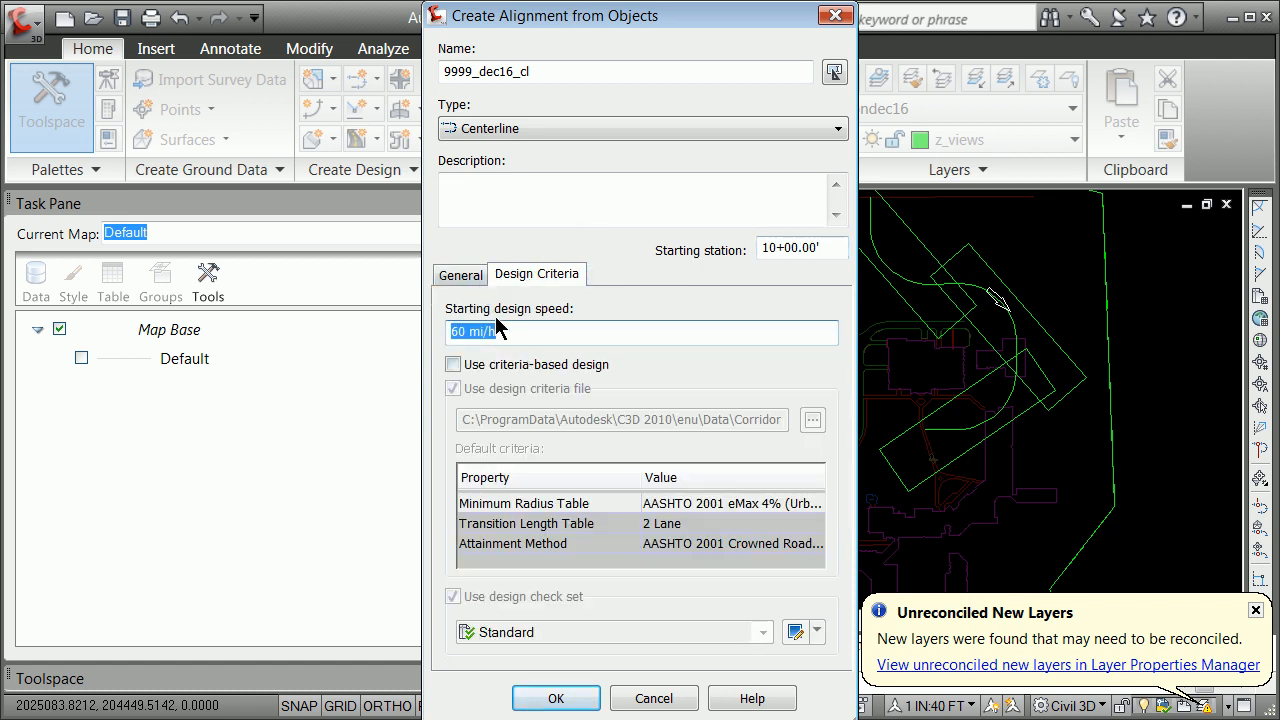
pyautogui.click(461, 275)
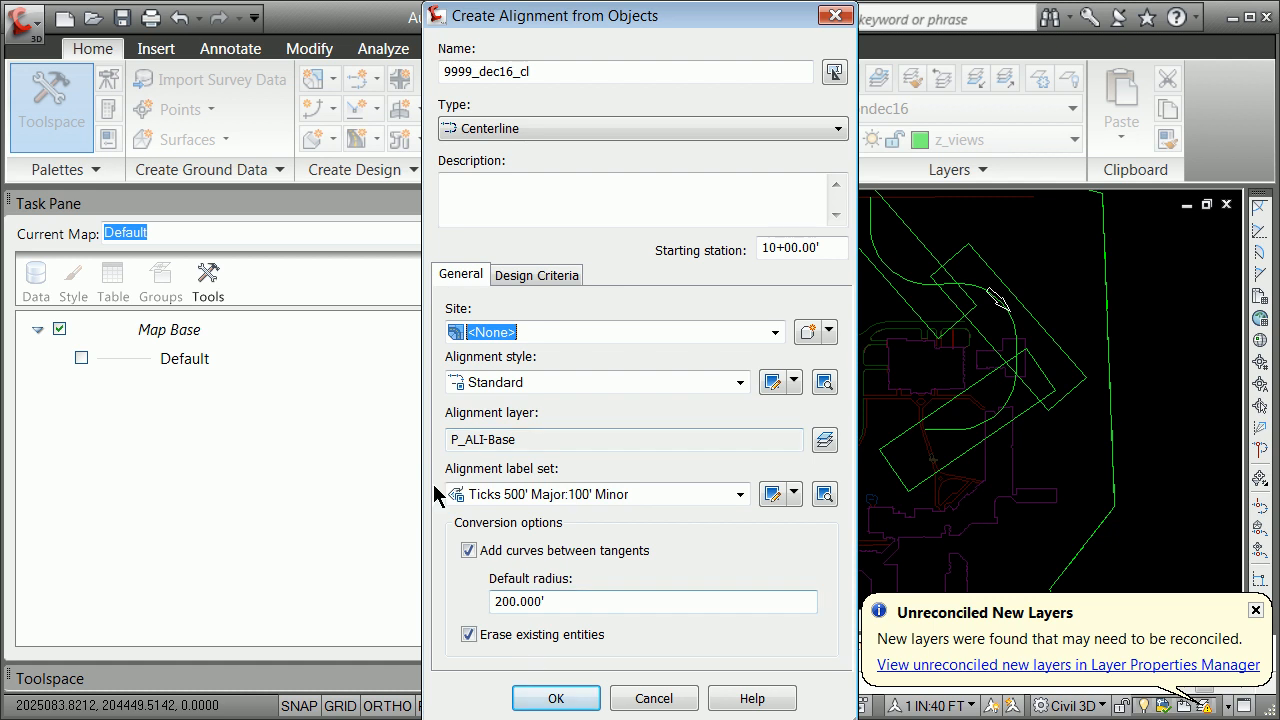
pyautogui.click(468, 550)
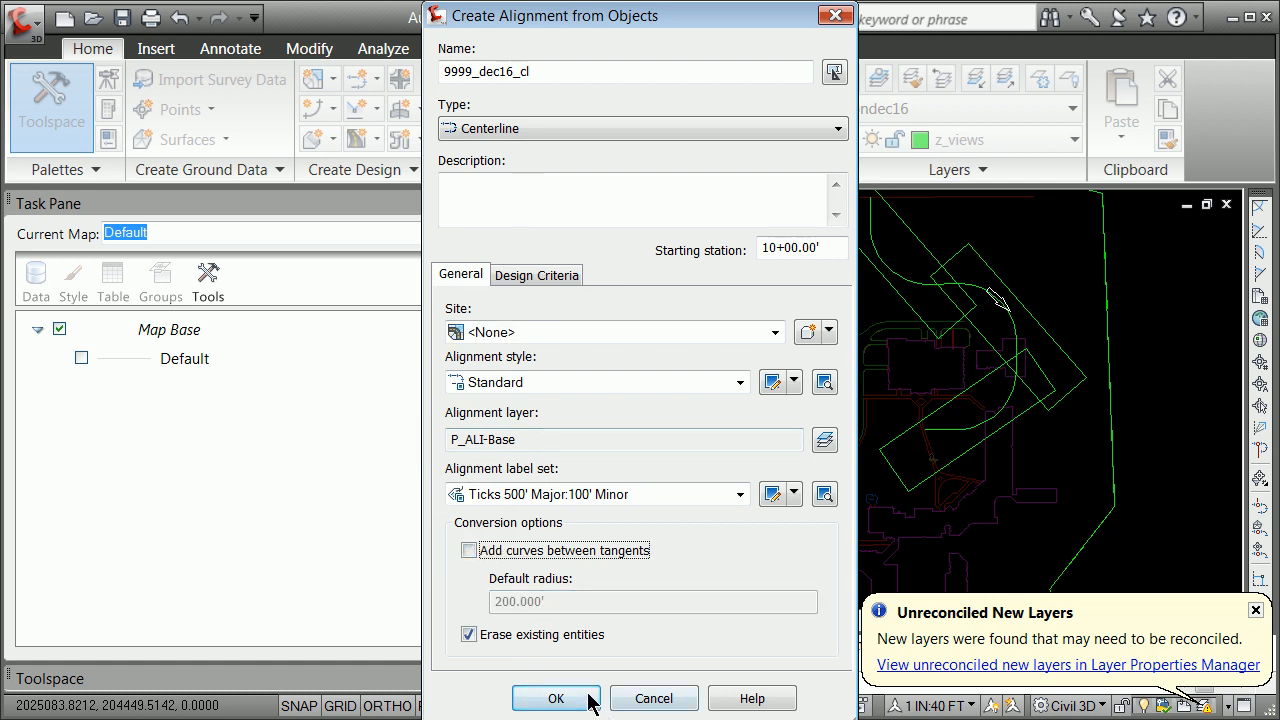
pyautogui.click(556, 698)
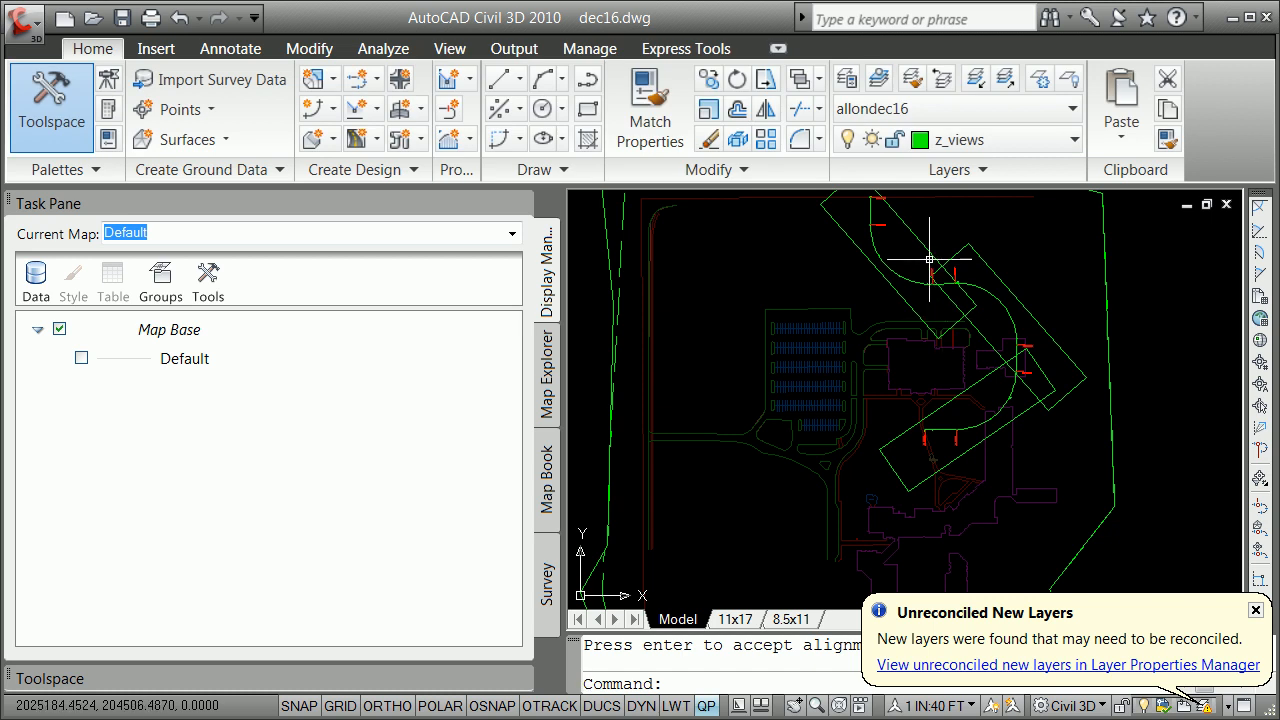
# Create a surface profile along 9999_dec16_cl from the 9999_extopo surface, without drawing a profile view, and dismiss the event list
pyautogui.click(375, 113)
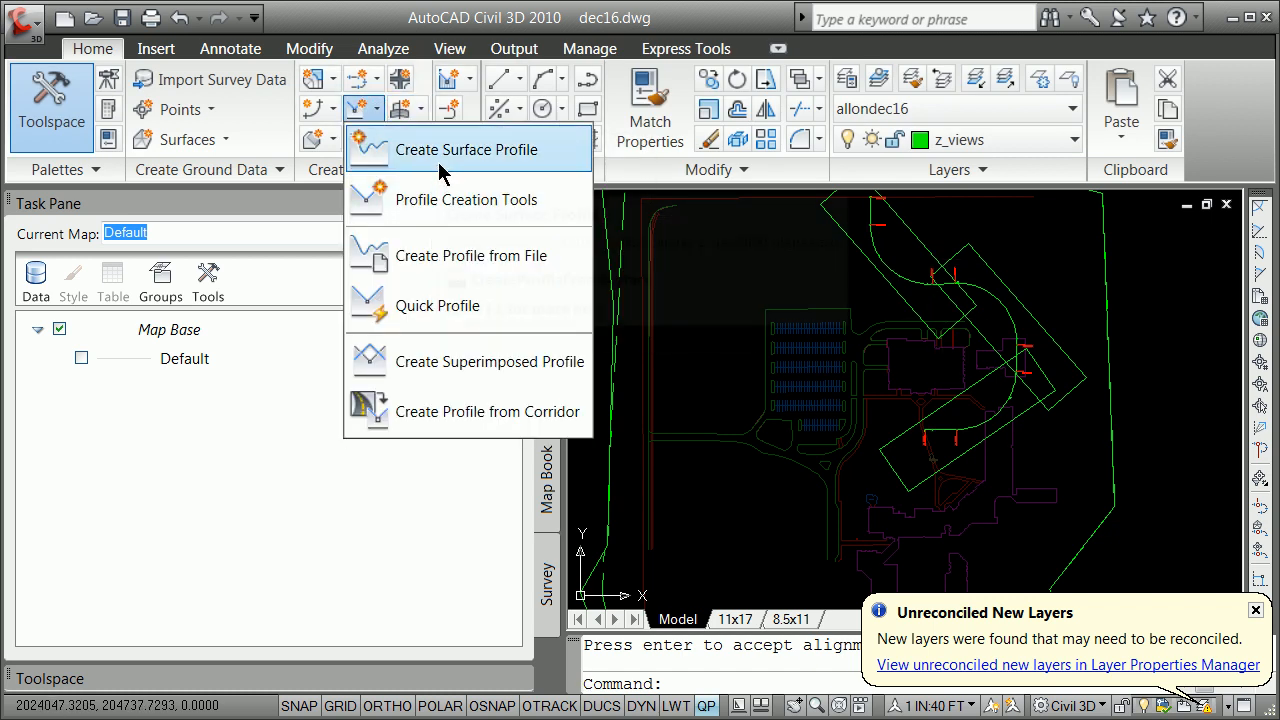
pyautogui.click(440, 160)
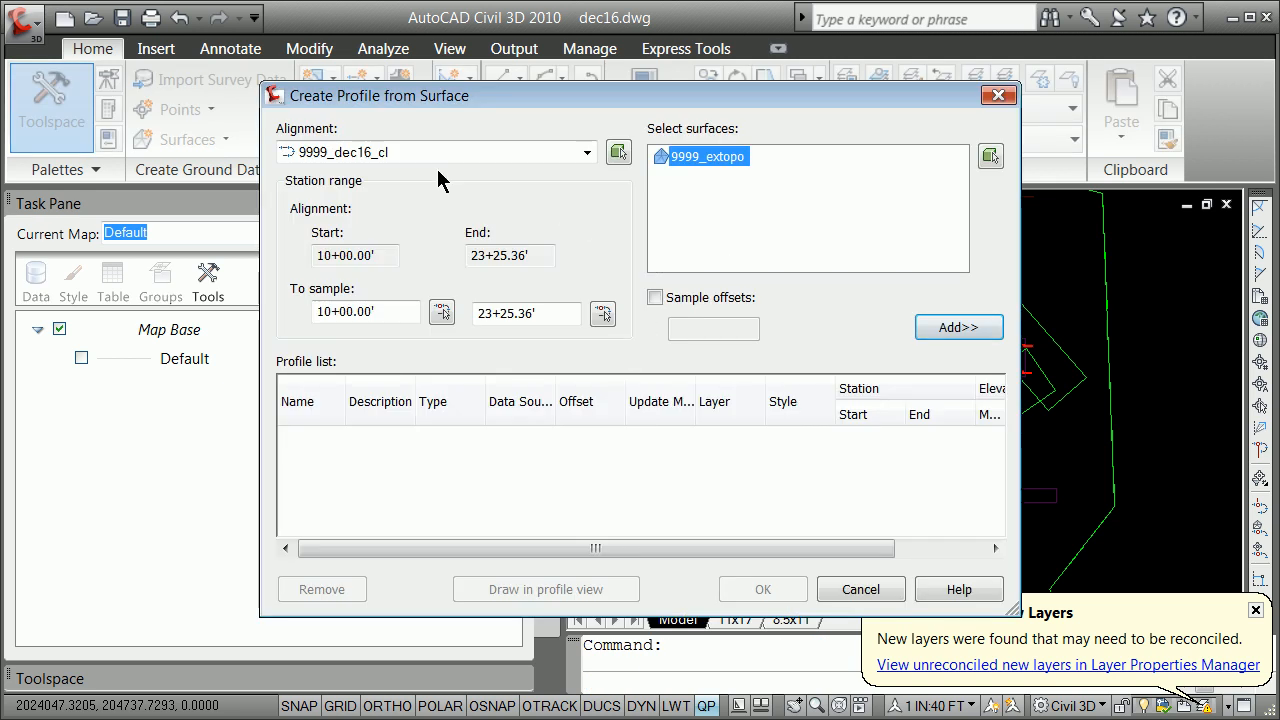
pyautogui.click(960, 328)
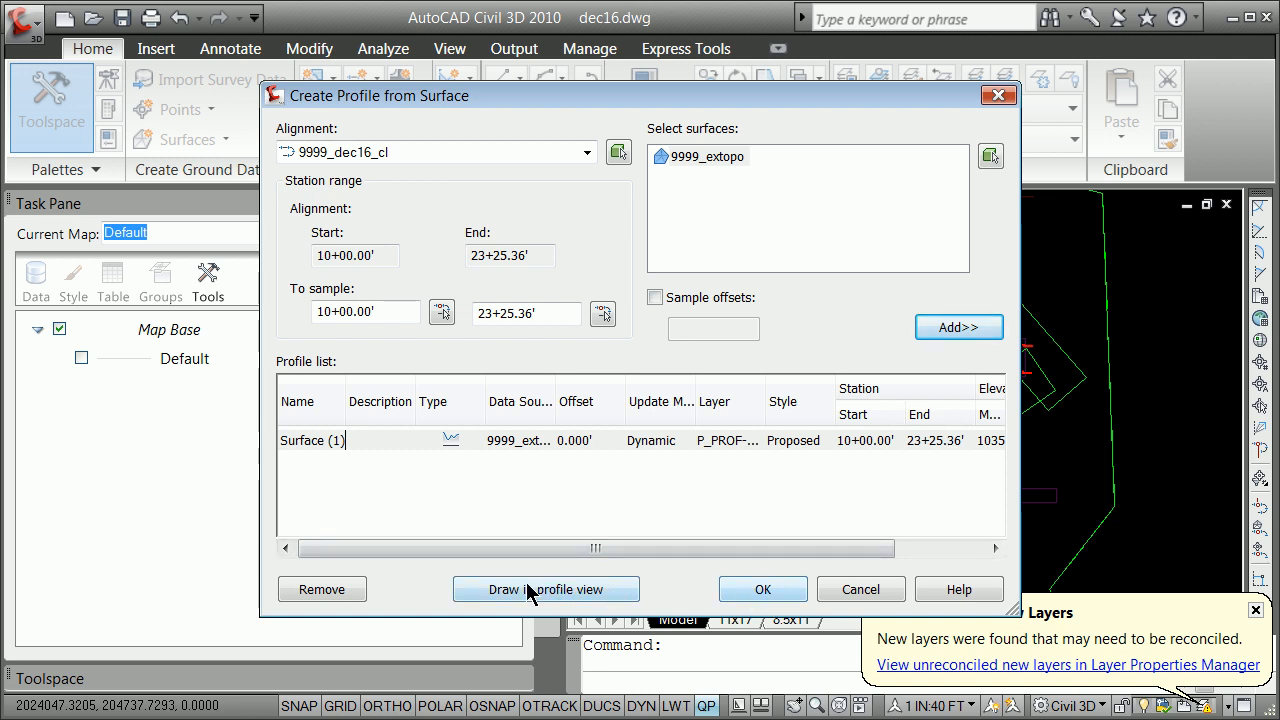
pyautogui.click(762, 590)
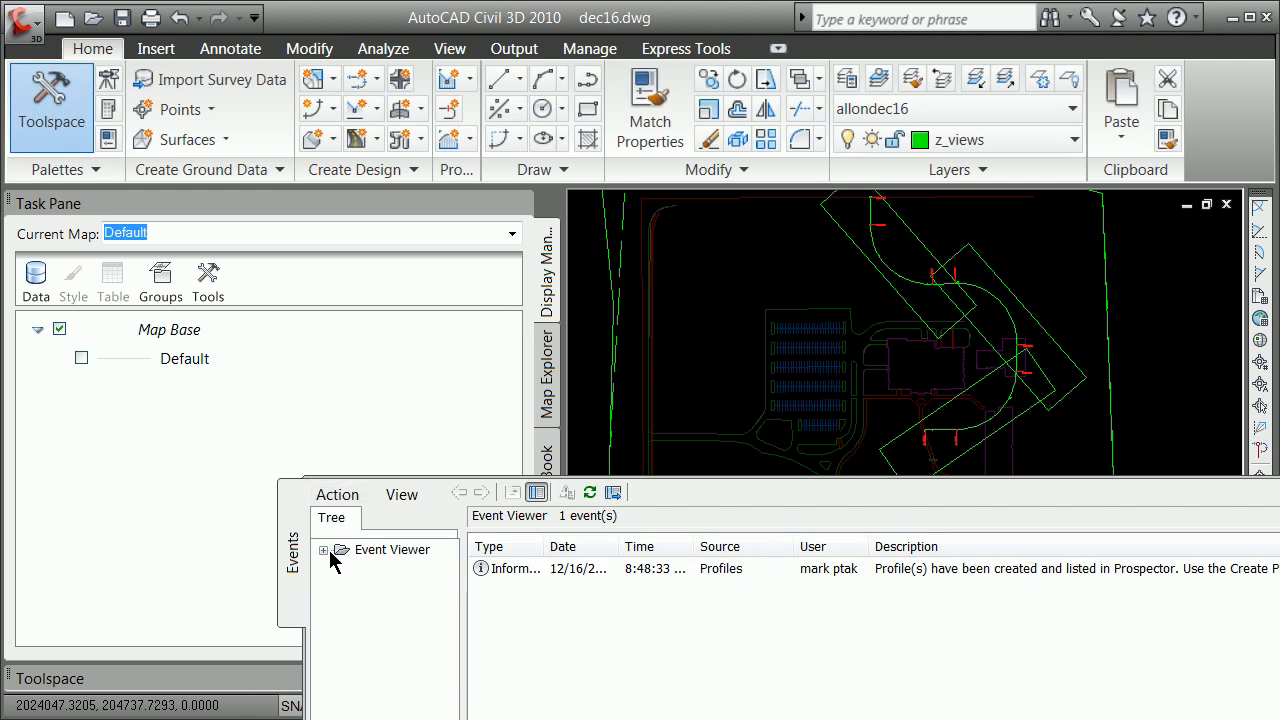
pyautogui.click(490, 347)
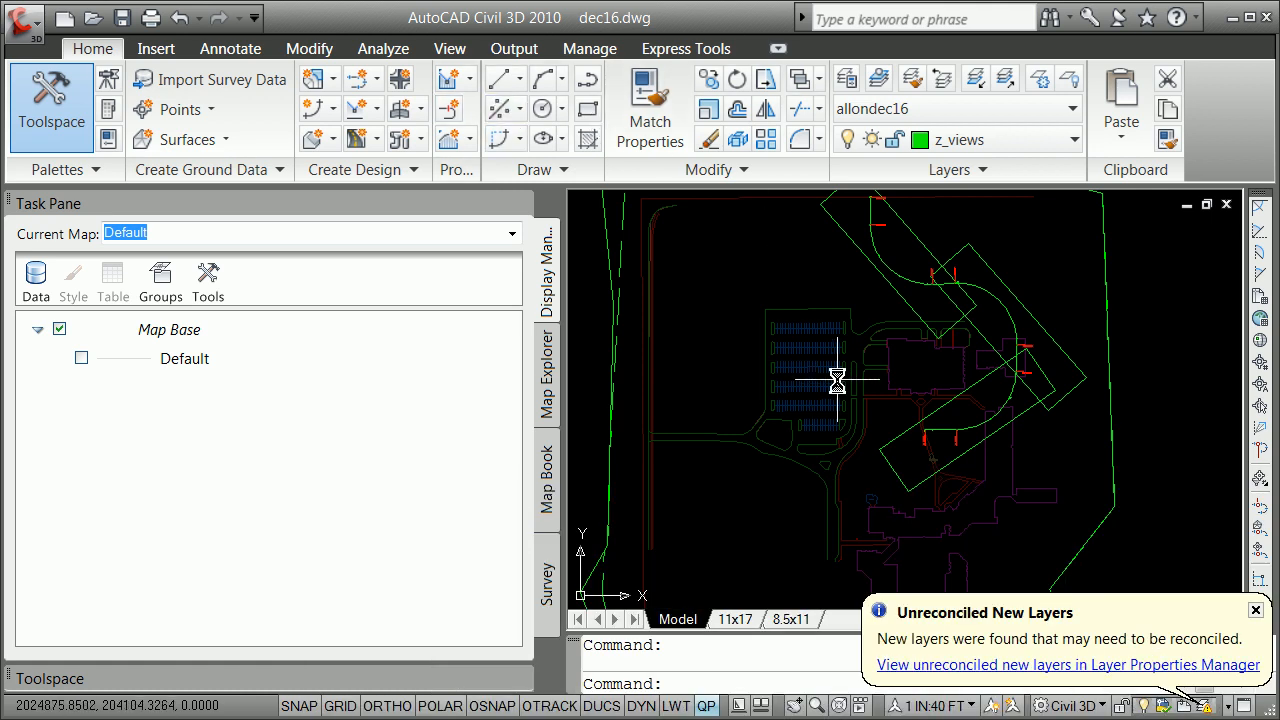
# Start a profile view for 9999_dec16_cl with a user-specified station range and a user-specified height from 1010 to 1070
pyautogui.click(469, 80)
pyautogui.click(503, 122)
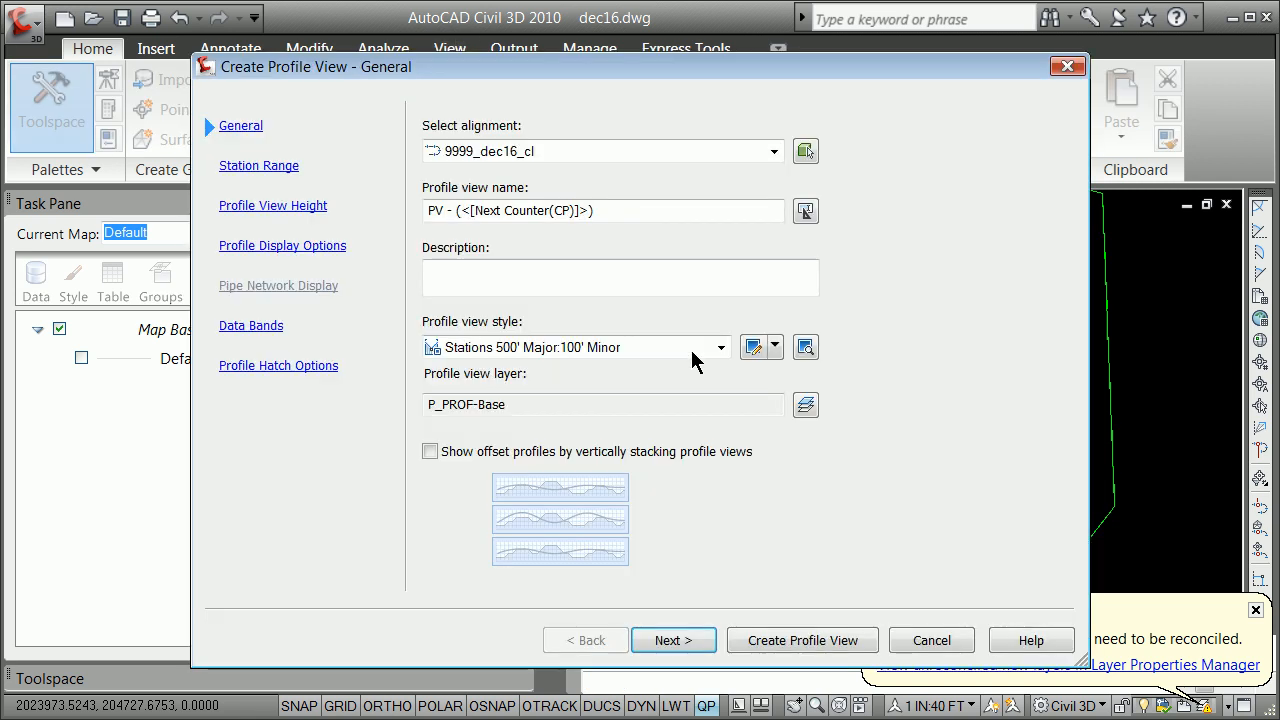
pyautogui.click(276, 170)
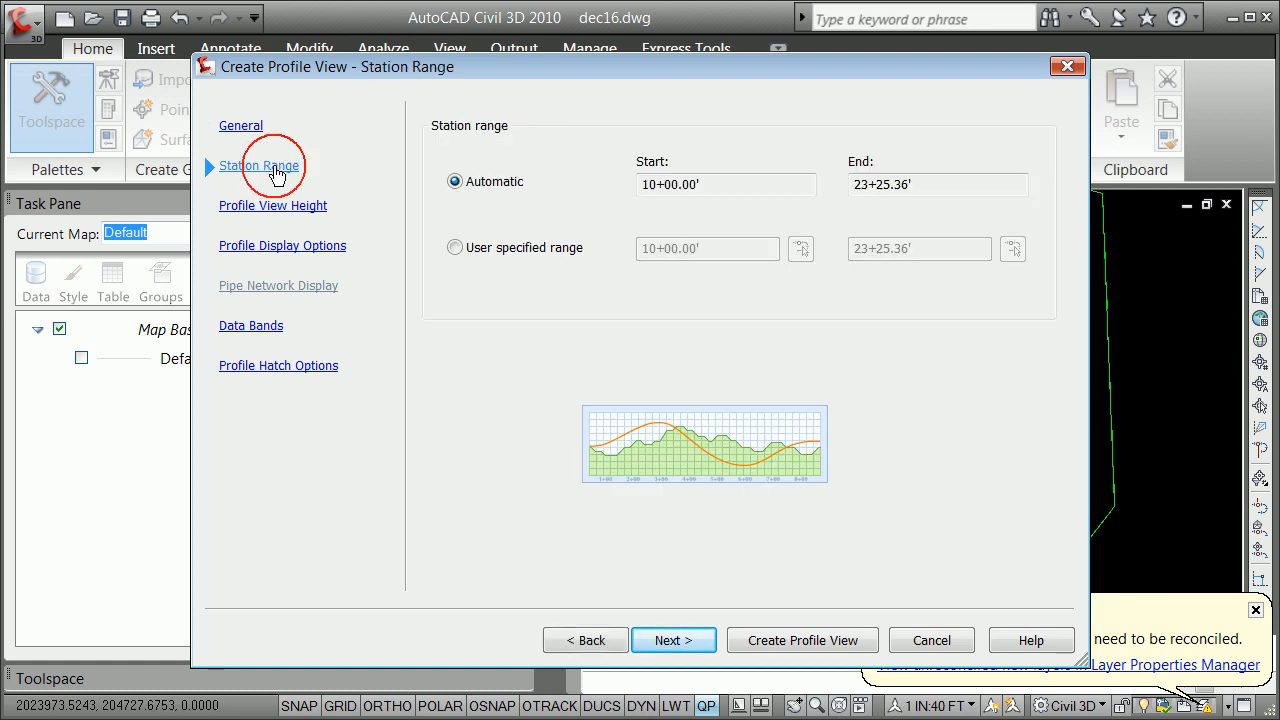
pyautogui.click(462, 248)
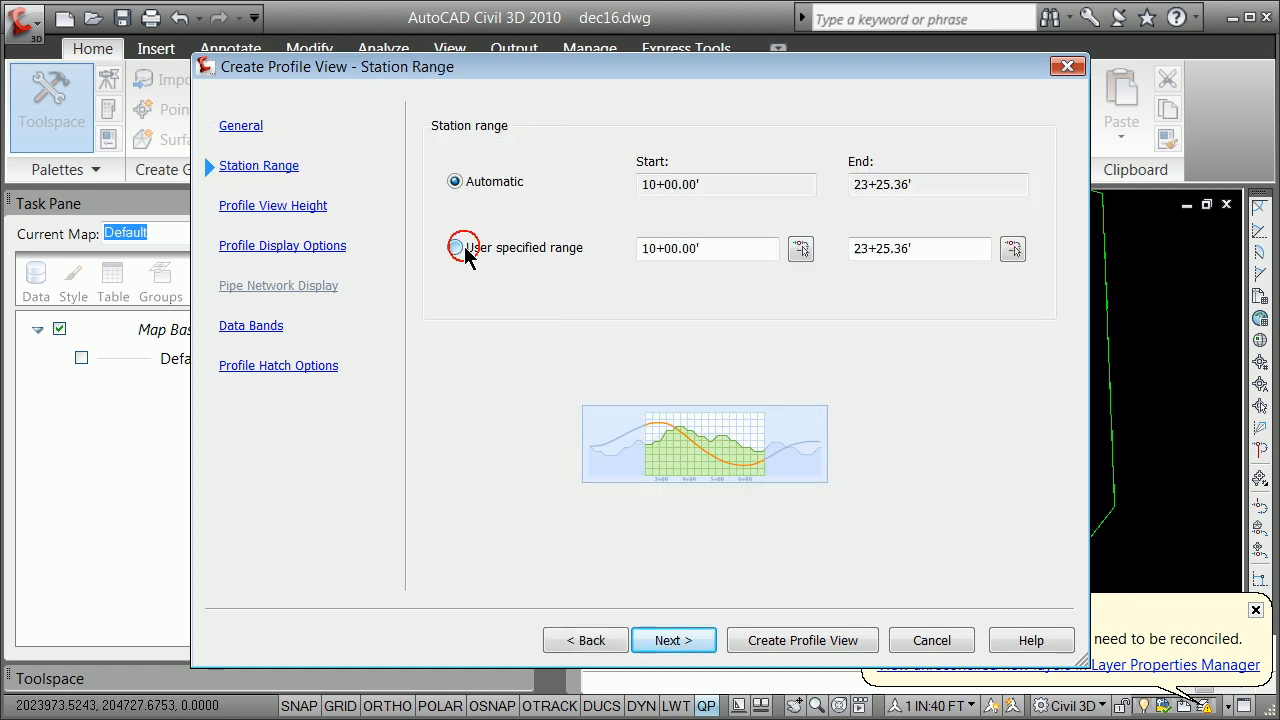
pyautogui.click(305, 208)
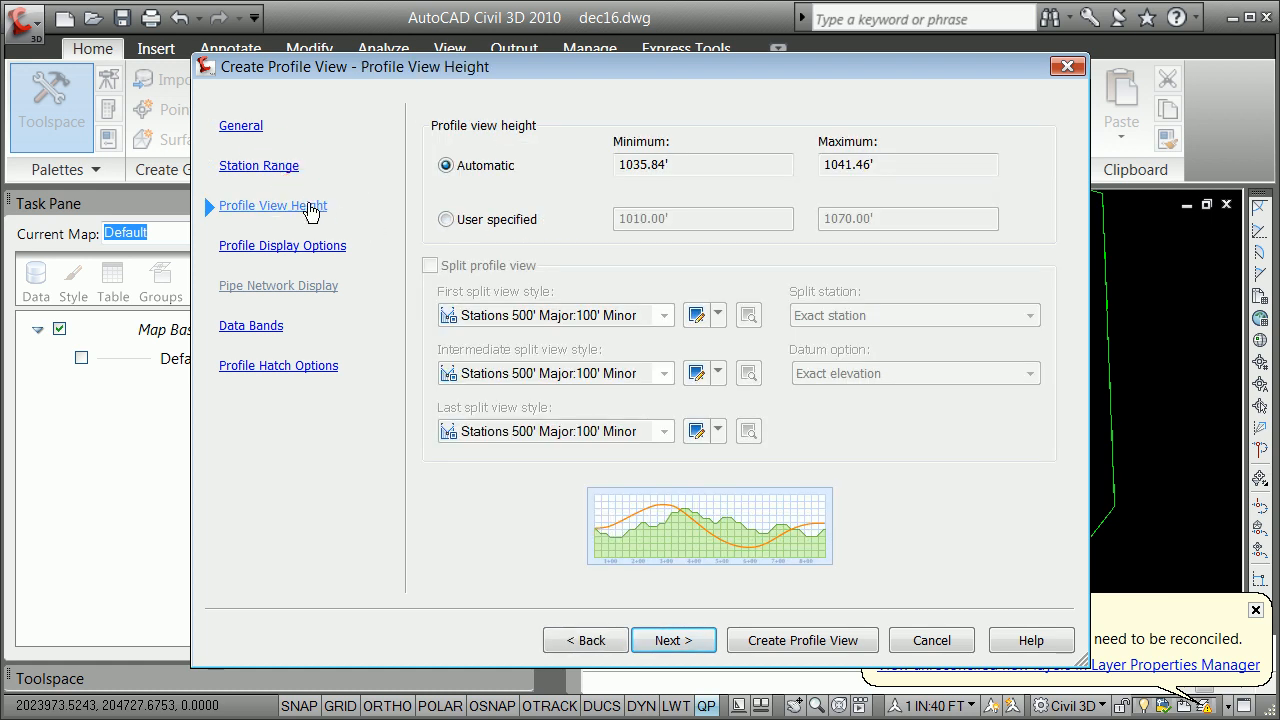
pyautogui.click(460, 216)
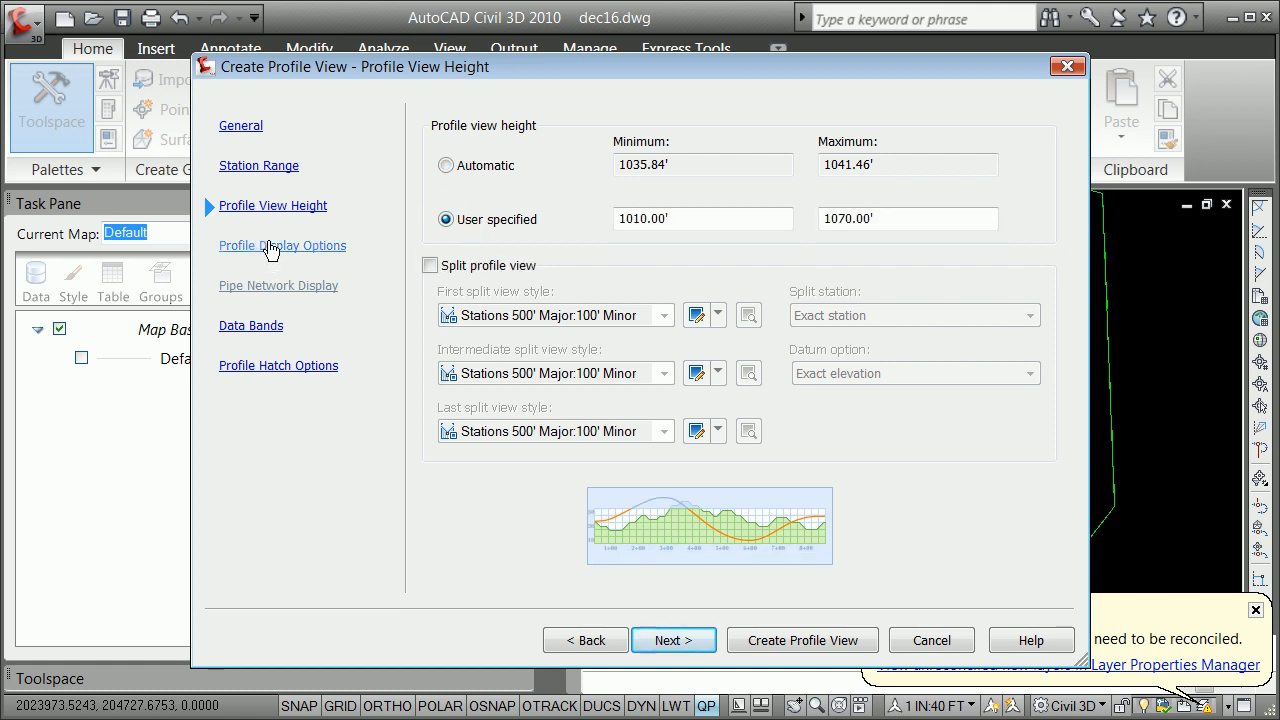
# Create the profile view with its origin at 1000,10100 and dismiss the unreconciled layers notification
pyautogui.click(778, 645)
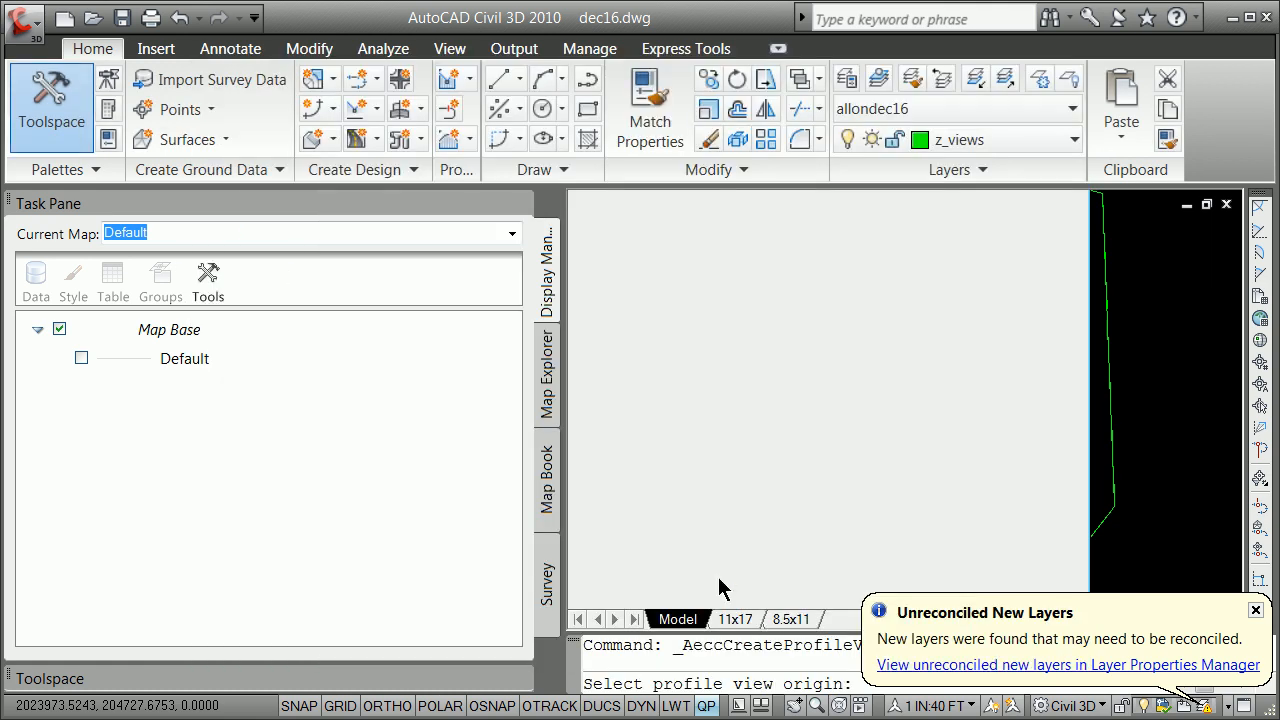
pyautogui.moveTo(710, 468)
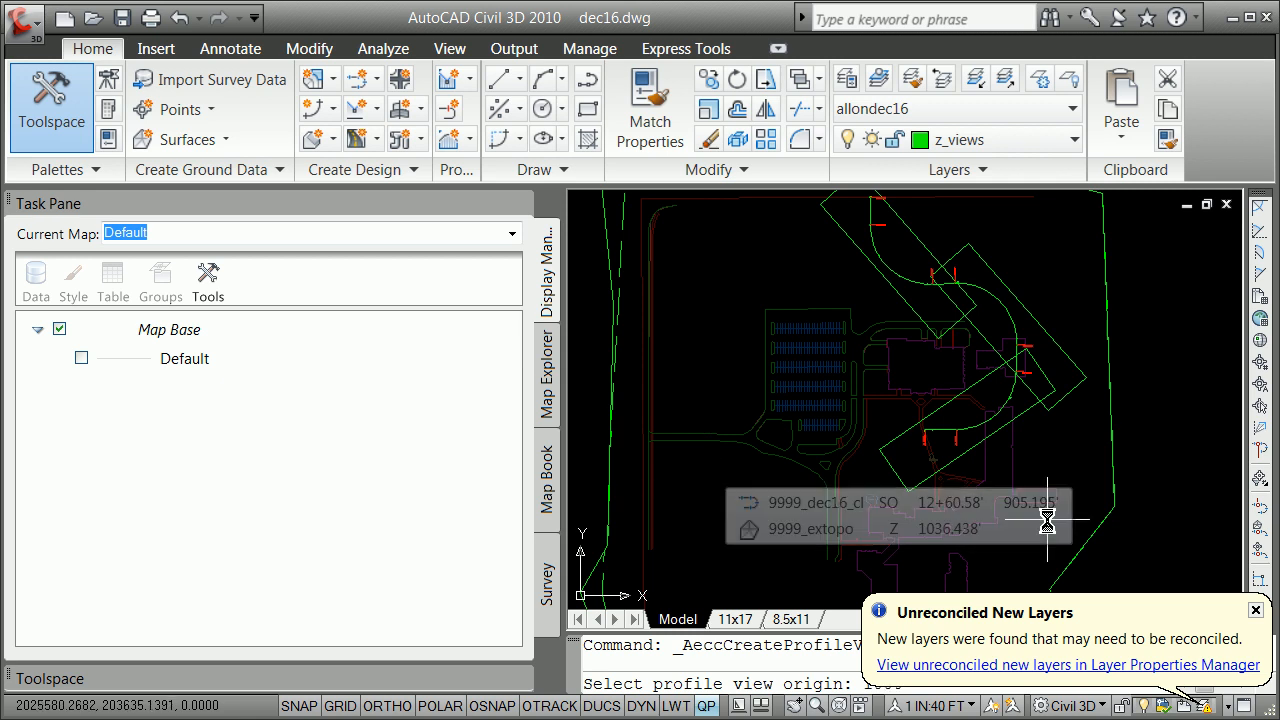
pyautogui.click(1255, 610)
pyautogui.write(',10100')
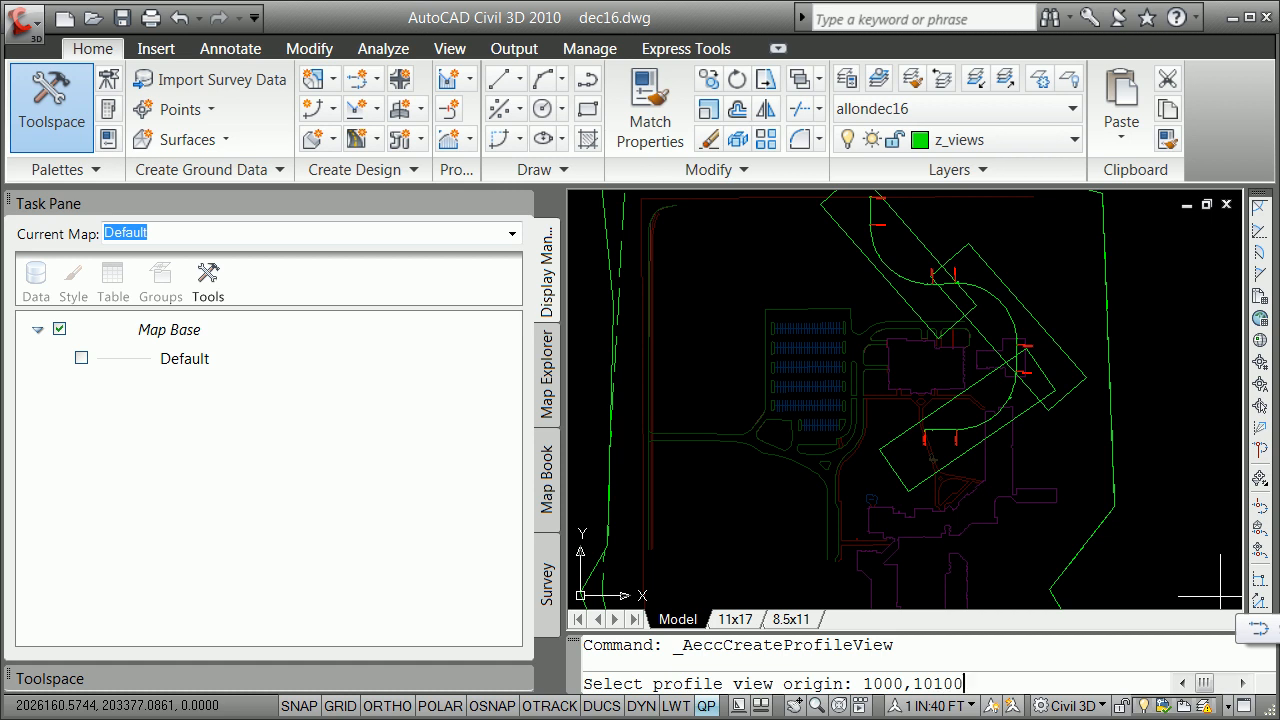
pyautogui.press('Return')
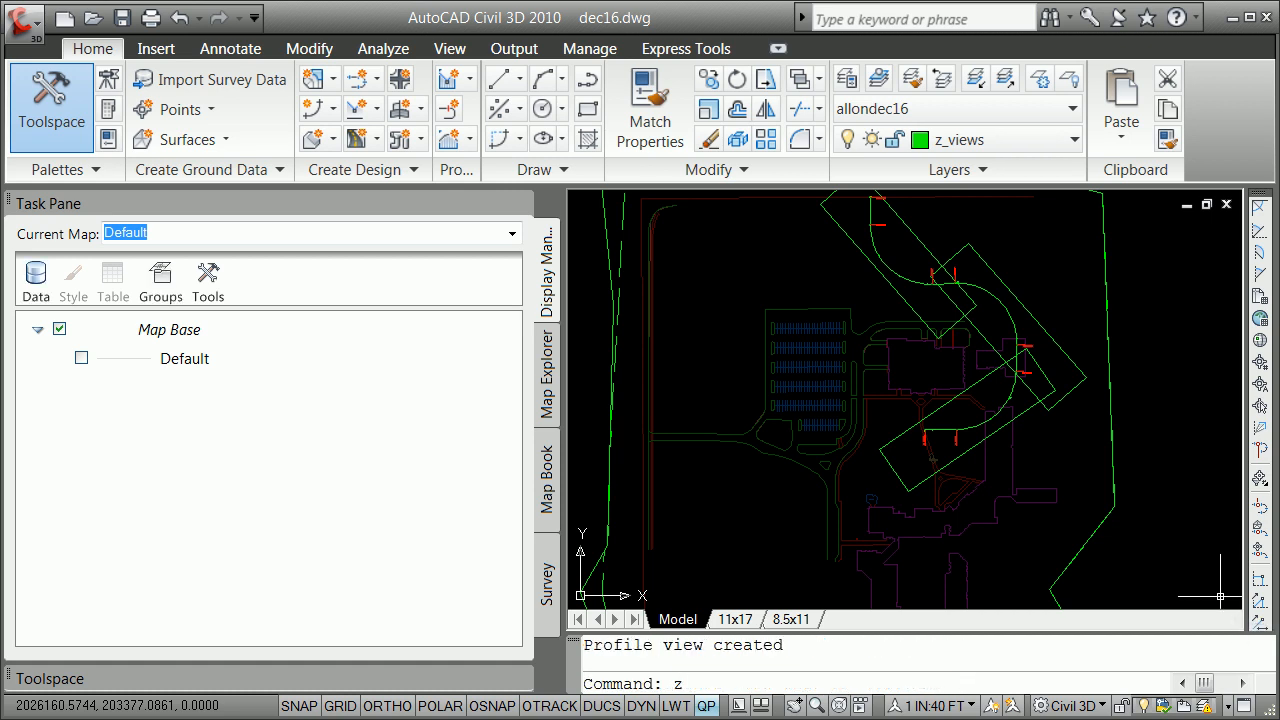
# Look for the new profile view around 1000,10100 at a view height of 100, and across the full drawing extents
pyautogui.press('Return')
pyautogui.write('c')
pyautogui.press('Return')
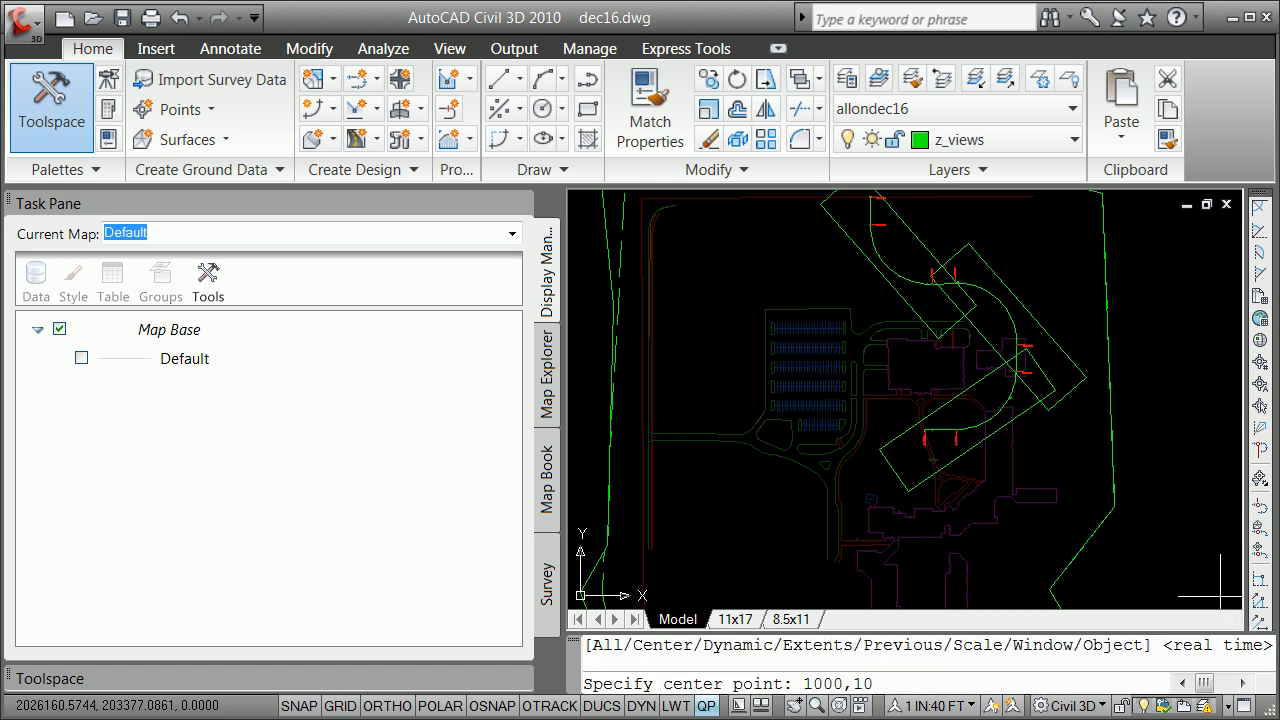
pyautogui.press('Return')
pyautogui.write('100')
pyautogui.press('Return')
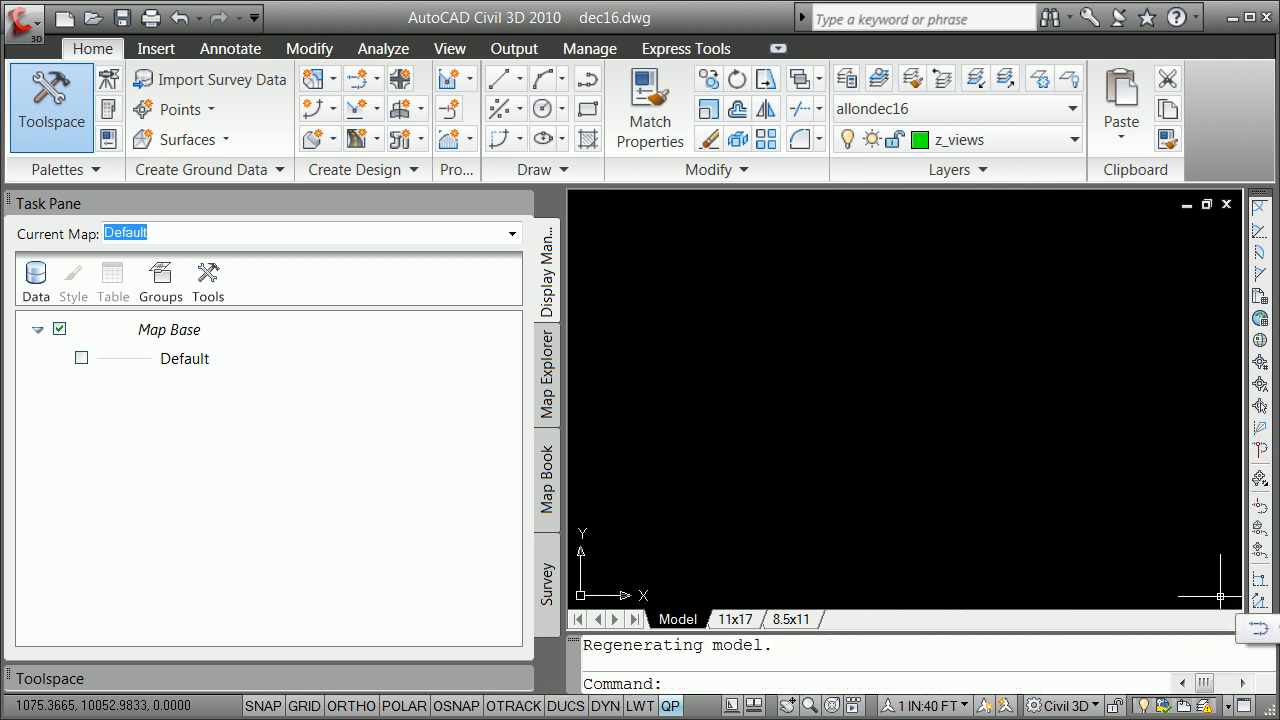
pyautogui.write('z')
pyautogui.press('Return')
pyautogui.write('e')
pyautogui.press('Return')
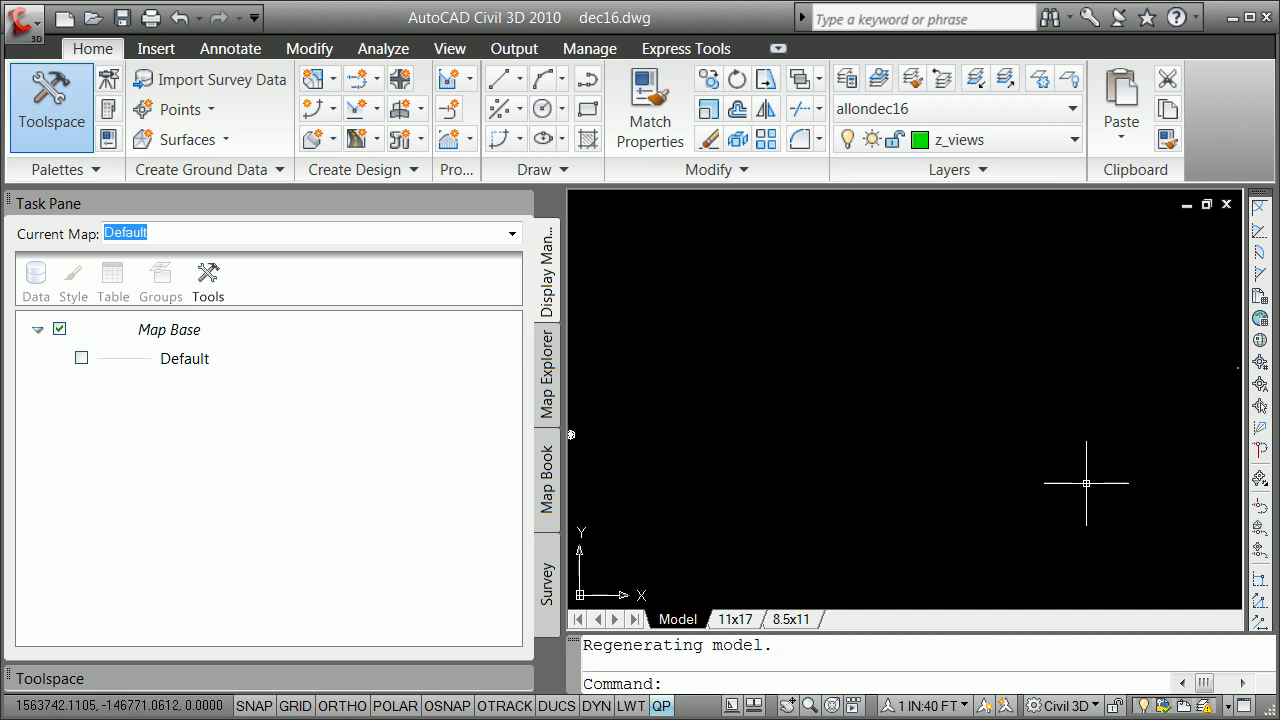
pyautogui.scroll(-2, 655, 434)
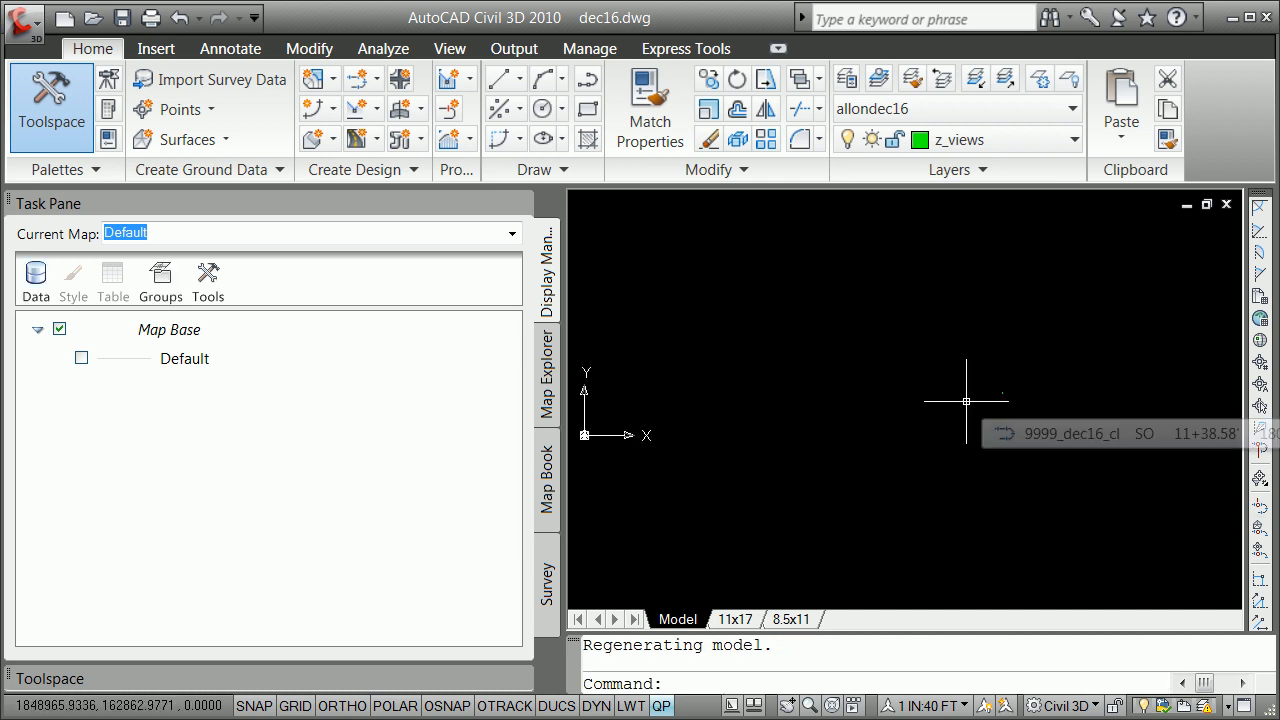
# Thaw all layers in the drawing and turn them all on
pyautogui.write('-la')
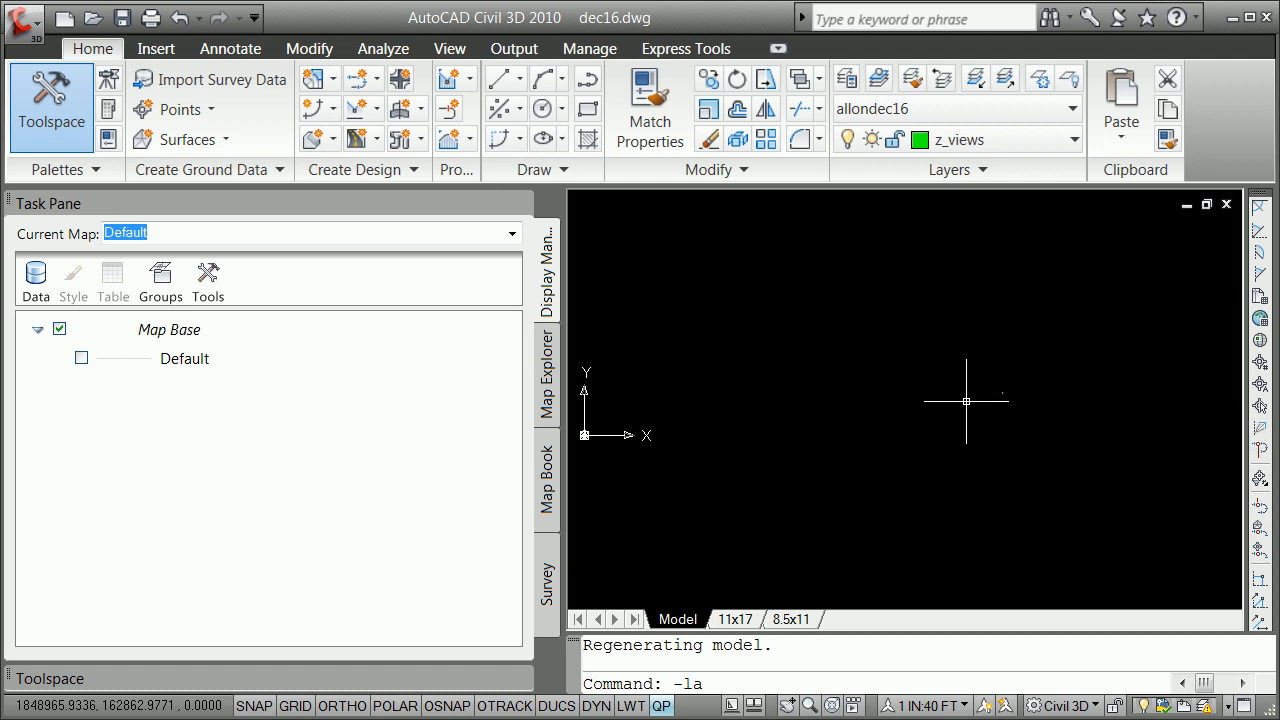
pyautogui.press('Return')
pyautogui.write('t')
pyautogui.press('Return')
pyautogui.write('*')
pyautogui.press('Return')
pyautogui.press('Return')
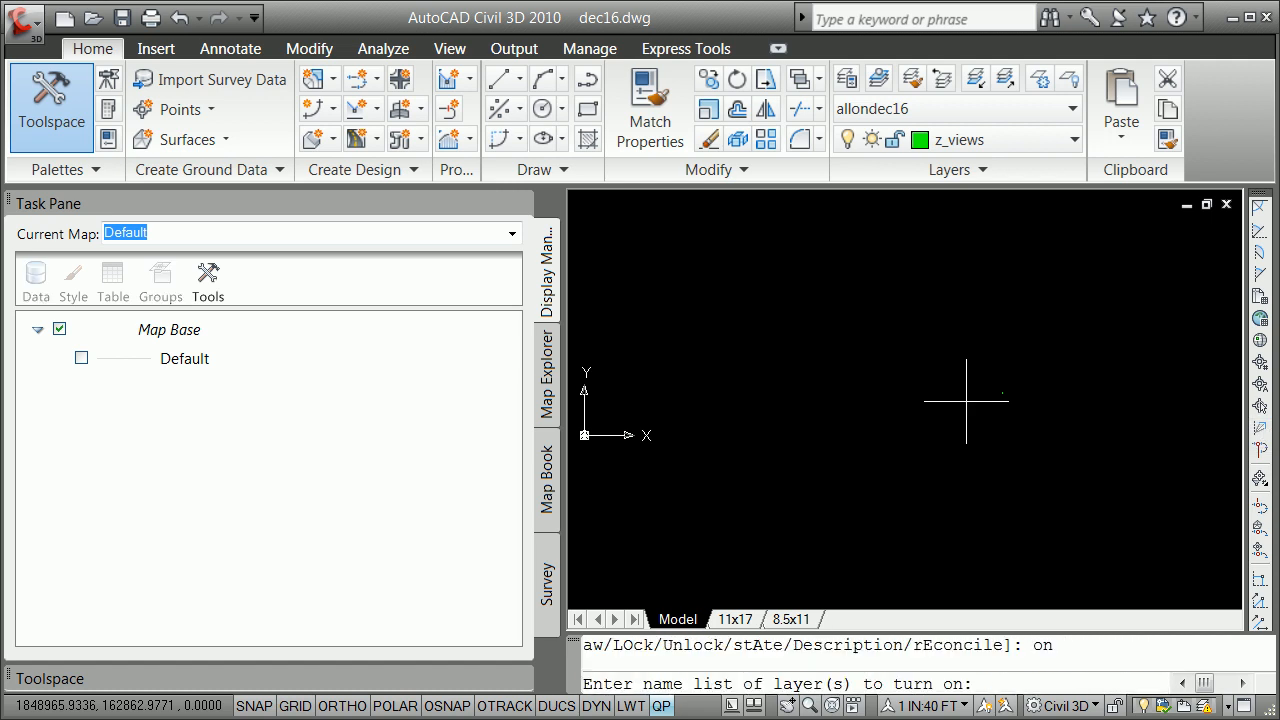
pyautogui.write('*')
pyautogui.press('Return')
pyautogui.press('Return')
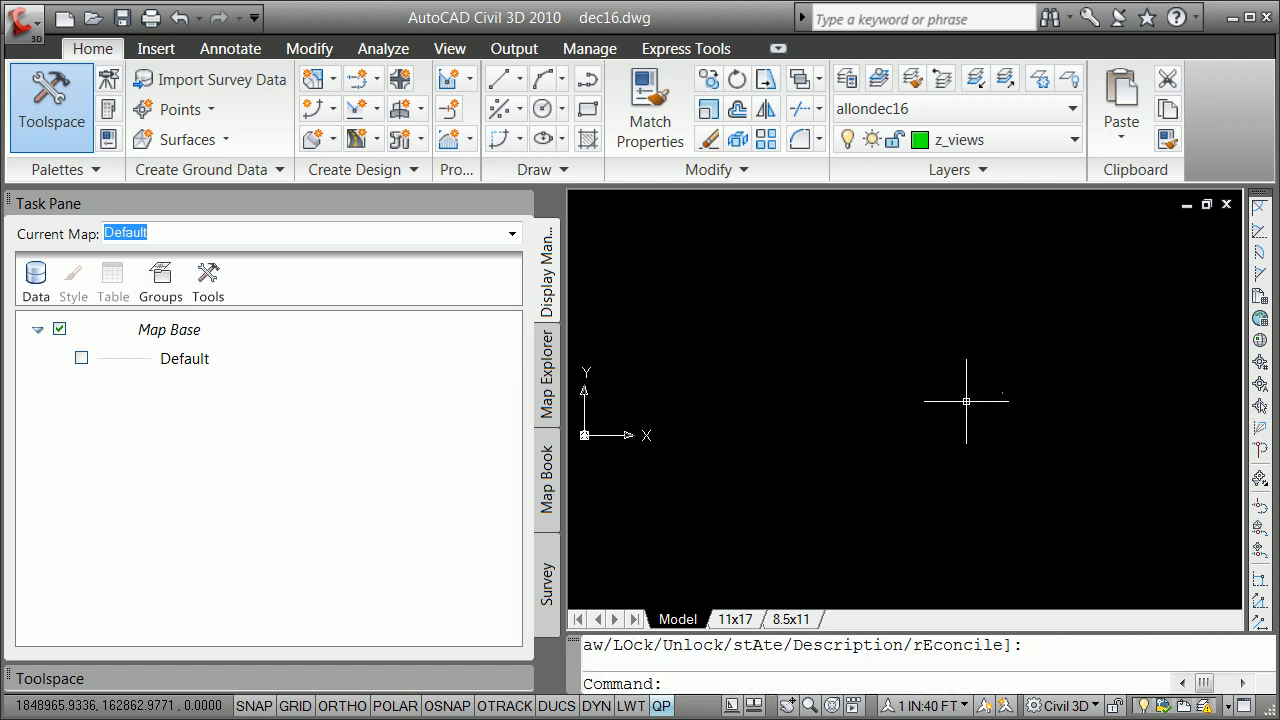